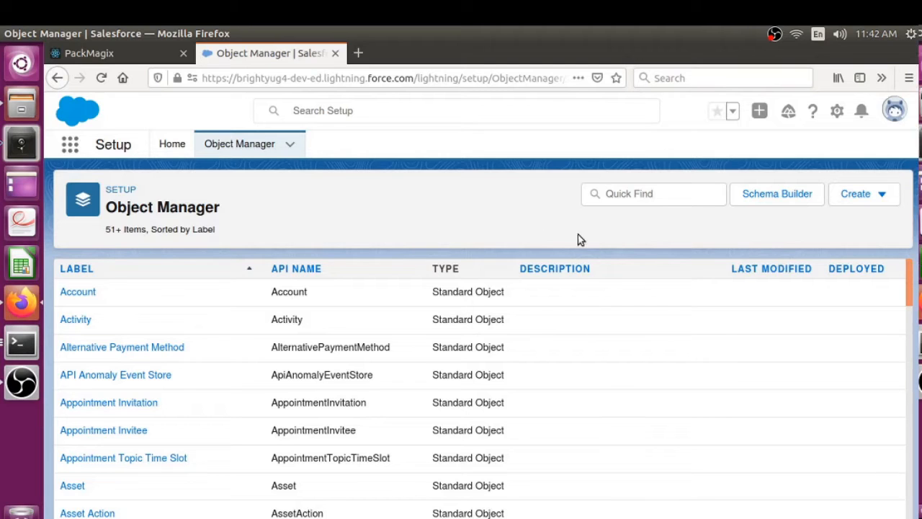
Step: Start a new custom object with the label Shipment and the plural label Shipments
{"action": "left_click", "coordinate": [867, 204]}
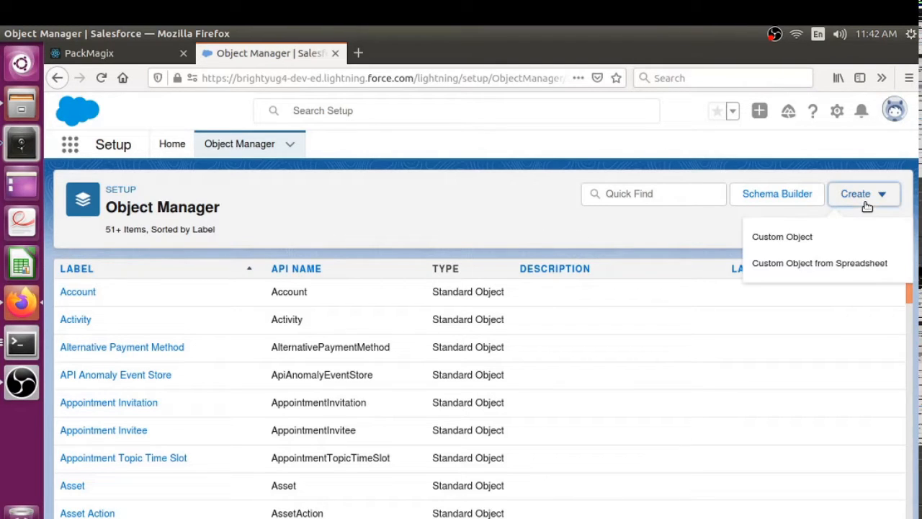
{"action": "left_click", "coordinate": [774, 242]}
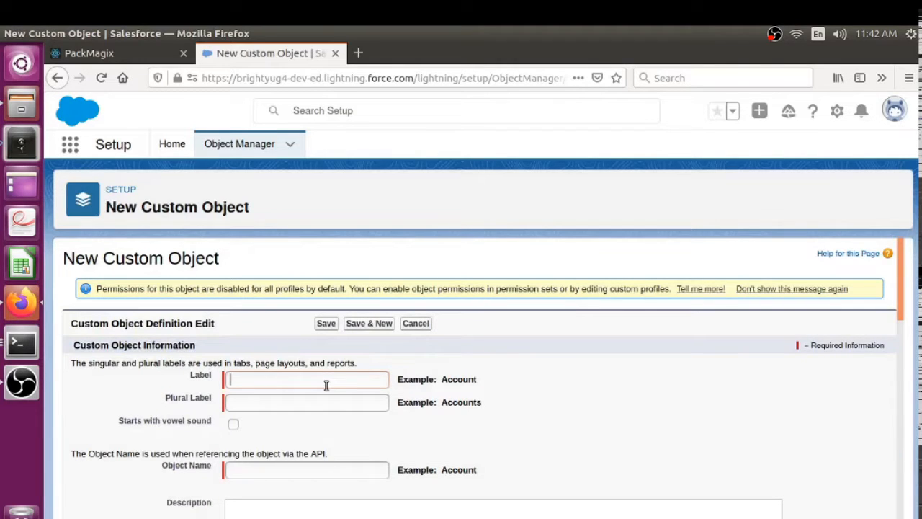
{"action": "type", "text": "Shipment"}
{"action": "left_click", "coordinate": [282, 402]}
{"action": "type", "text": "Shi"}
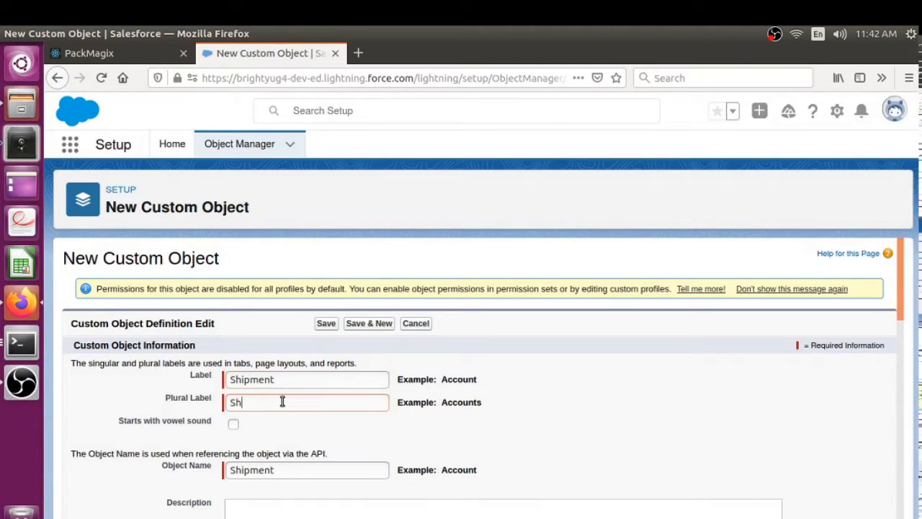
{"action": "type", "text": "pments"}
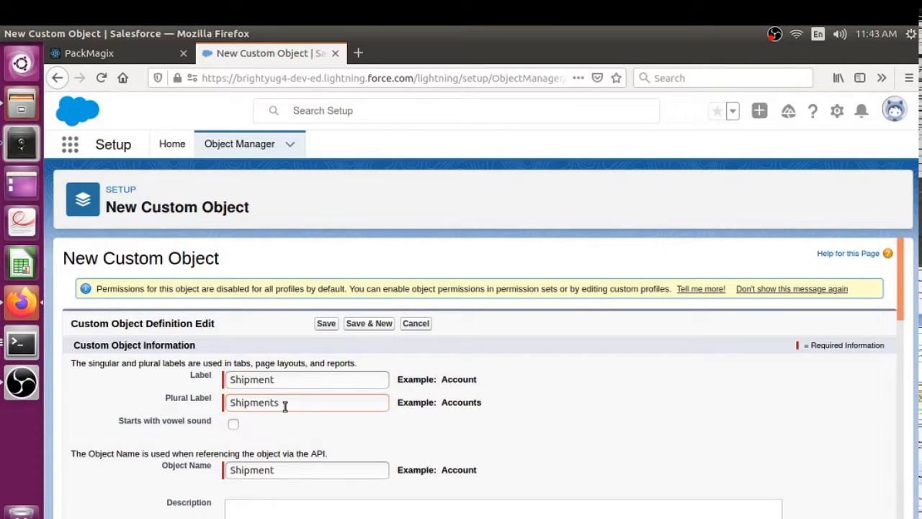
Step: Copy the object's label into the description so that it reads Shipment
{"action": "scroll", "coordinate": [286, 407], "scroll_direction": "down", "scroll_amount": 1}
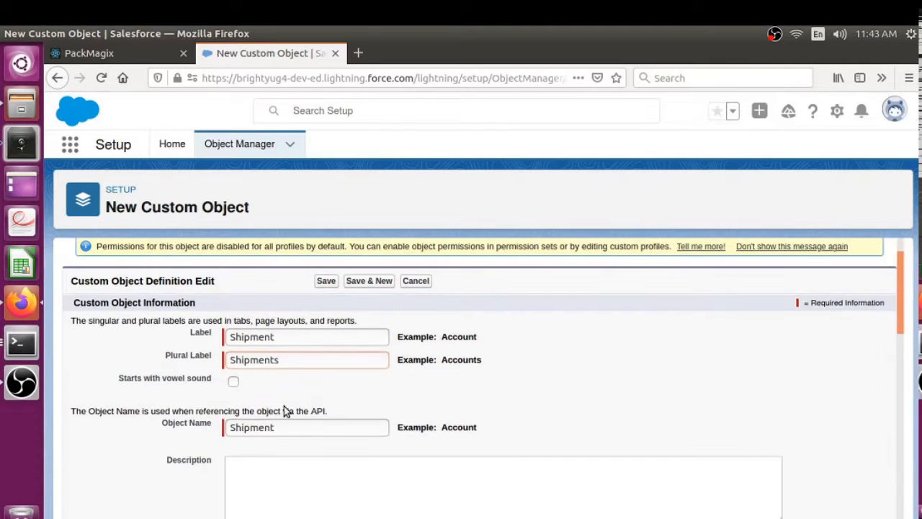
{"action": "scroll", "coordinate": [286, 409], "scroll_direction": "down", "scroll_amount": 1}
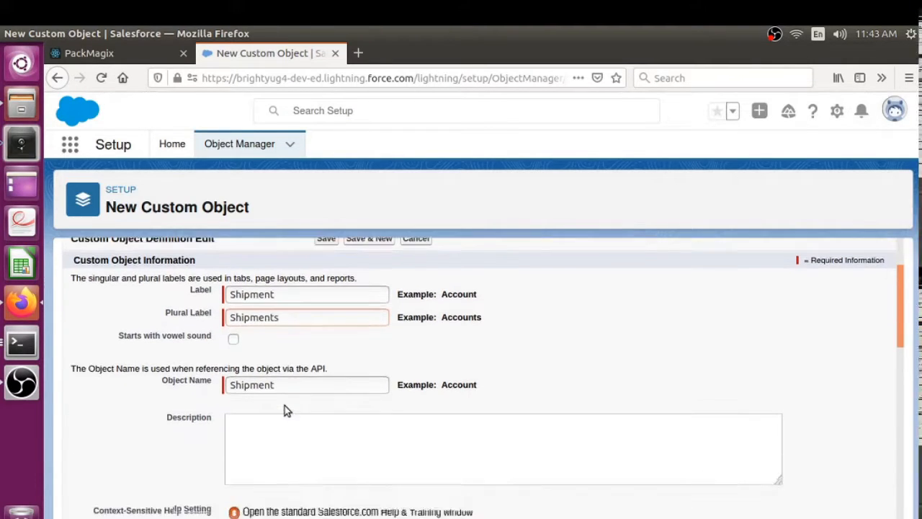
{"action": "double_click", "coordinate": [252, 297]}
{"action": "key", "text": "ctrl+c"}
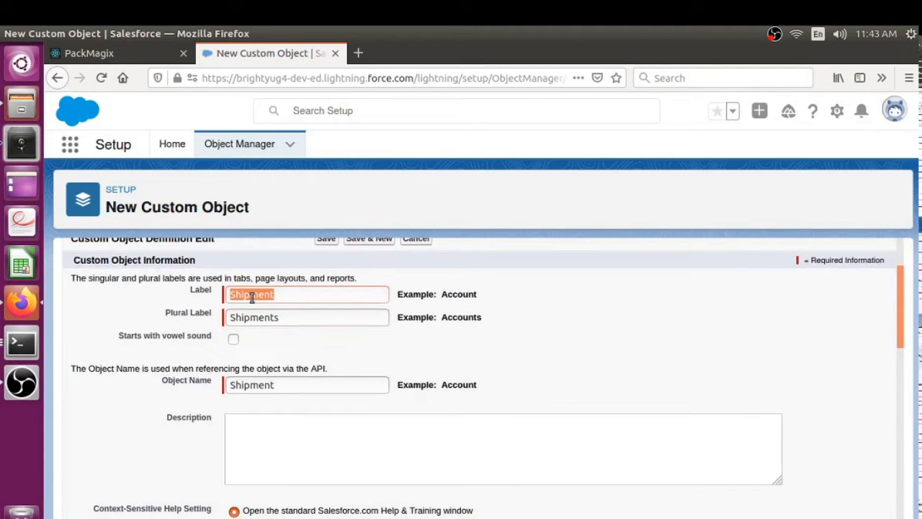
{"action": "left_click", "coordinate": [289, 439]}
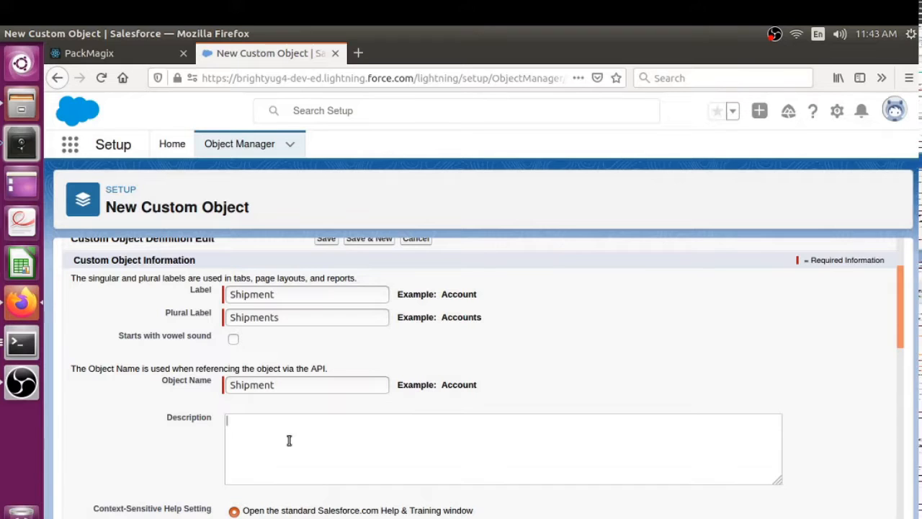
{"action": "key", "text": "ctrl+v"}
Step: Save the new custom object with the default record name Shipment Name, data type Text and default options
{"action": "scroll", "coordinate": [289, 439], "scroll_direction": "down", "scroll_amount": 5}
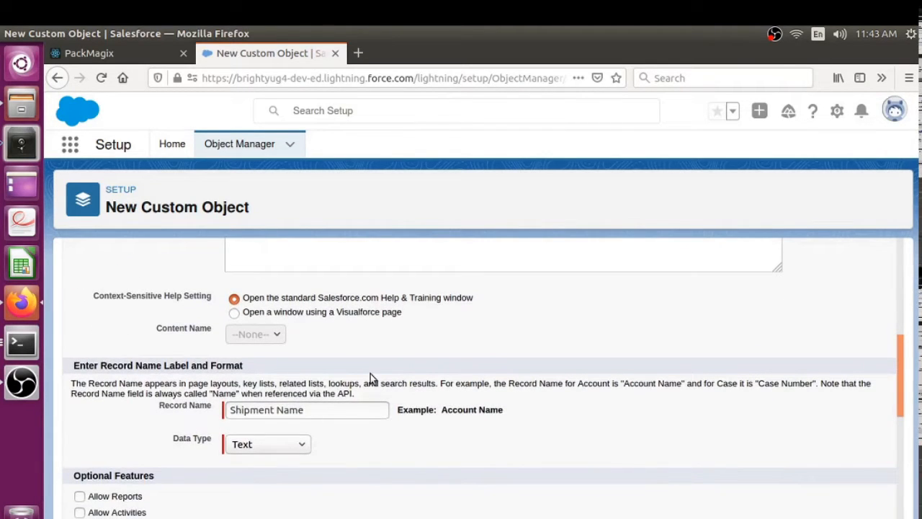
{"action": "scroll", "coordinate": [371, 374], "scroll_direction": "down", "scroll_amount": 2}
{"action": "scroll", "coordinate": [370, 374], "scroll_direction": "down", "scroll_amount": 2}
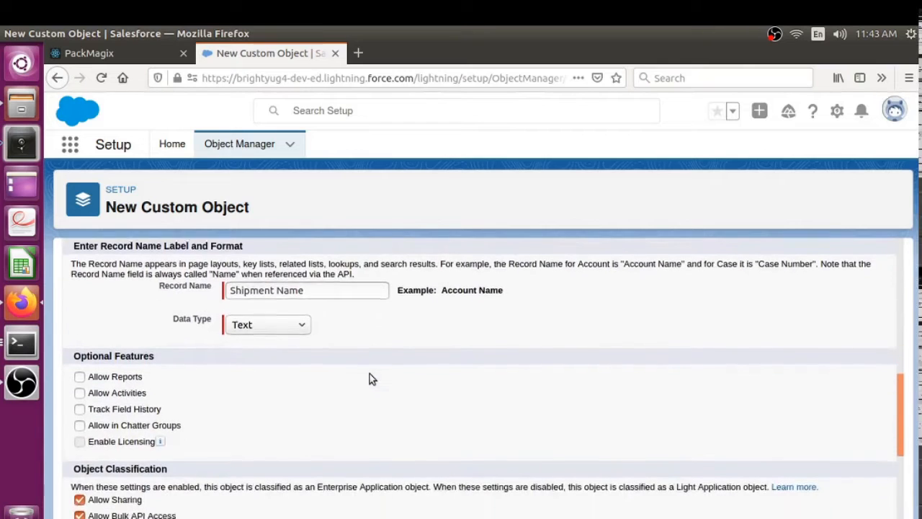
{"action": "scroll", "coordinate": [369, 379], "scroll_direction": "down", "scroll_amount": 2}
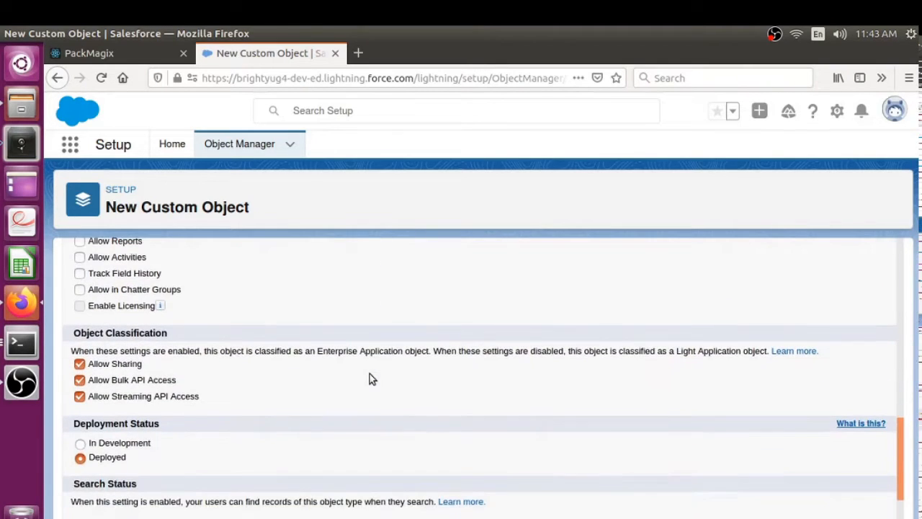
{"action": "scroll", "coordinate": [369, 379], "scroll_direction": "down", "scroll_amount": 3}
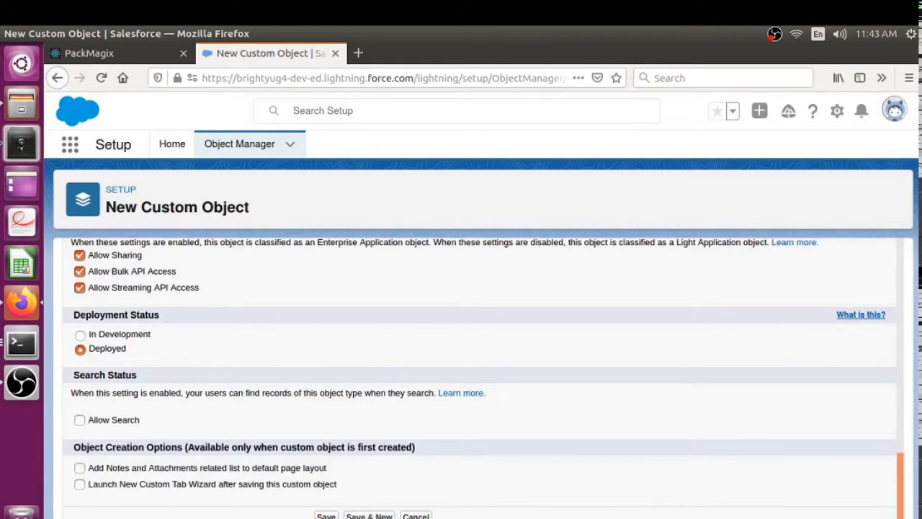
{"action": "left_click", "coordinate": [327, 516]}
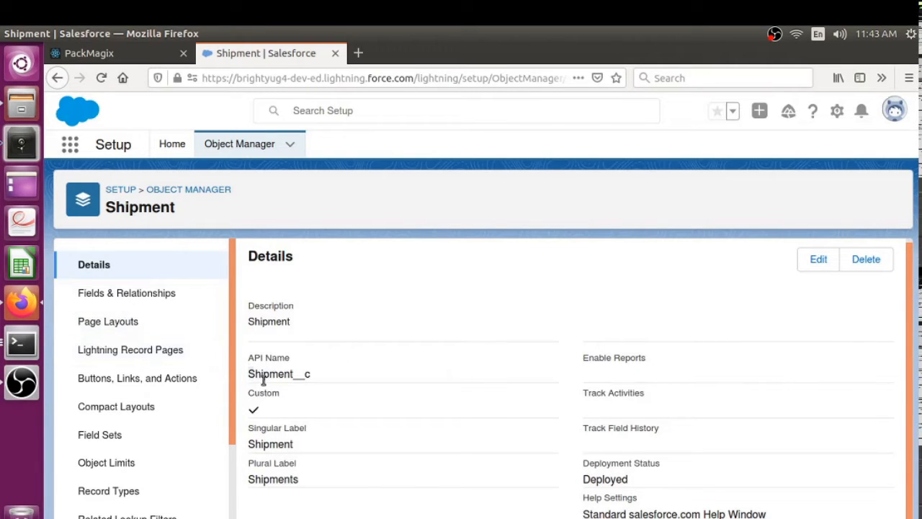
Step: Check the Shipment object's API name, and start a new custom field to examine the available data types
{"action": "left_click_drag", "start_coordinate": [249, 374], "coordinate": [308, 376]}
{"action": "left_click", "coordinate": [314, 377]}
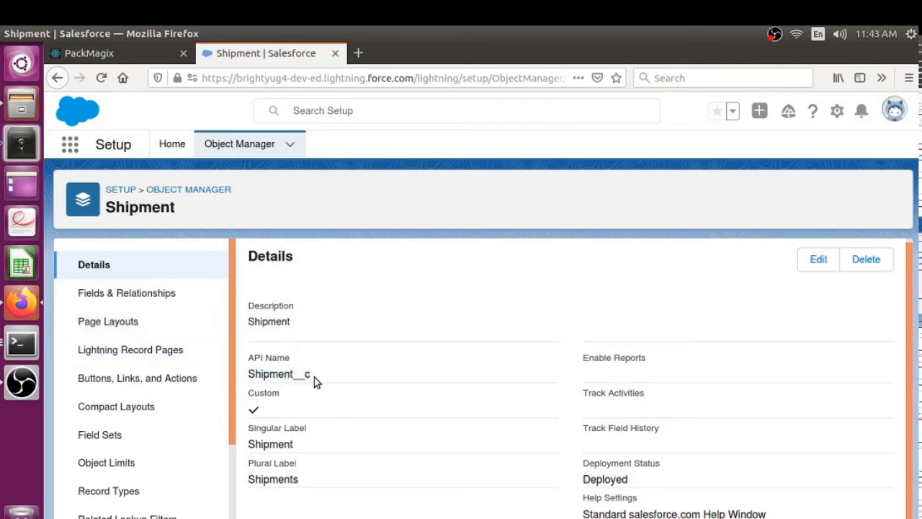
{"action": "left_click", "coordinate": [127, 301]}
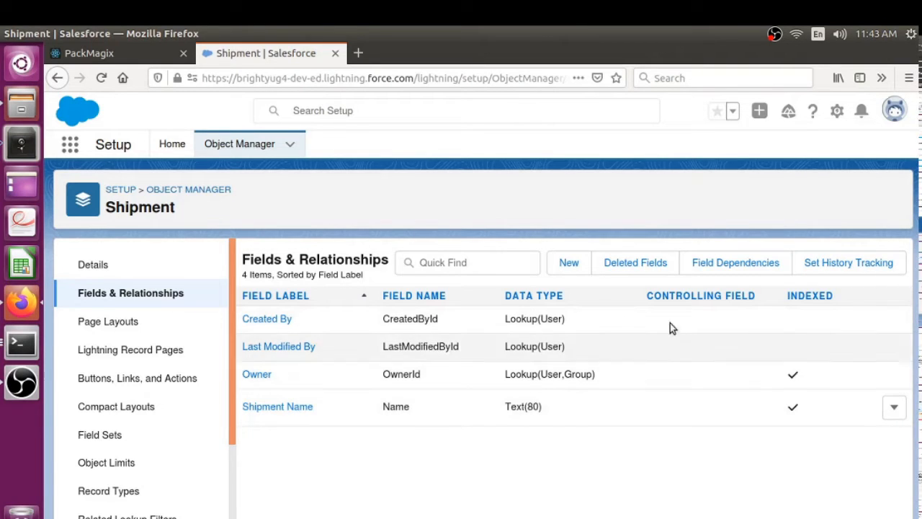
{"action": "left_click", "coordinate": [569, 265]}
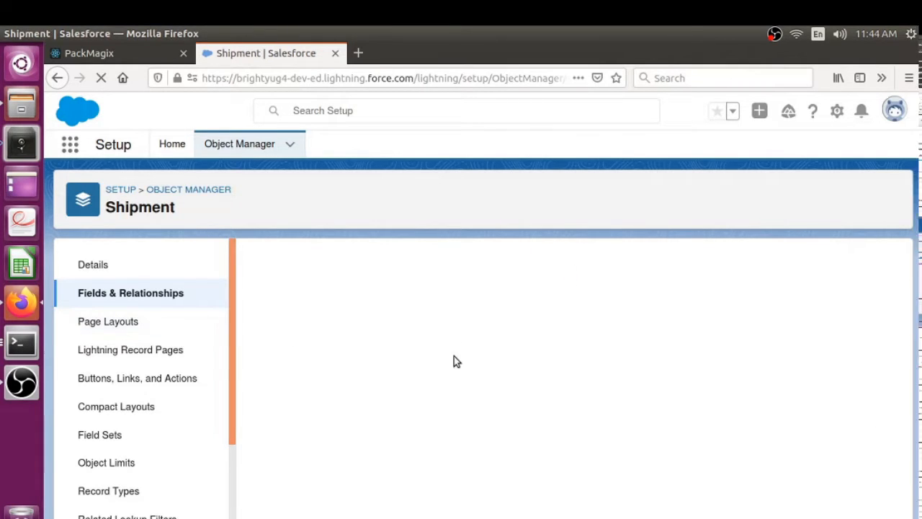
{"action": "scroll", "coordinate": [454, 357], "scroll_direction": "down", "scroll_amount": 5}
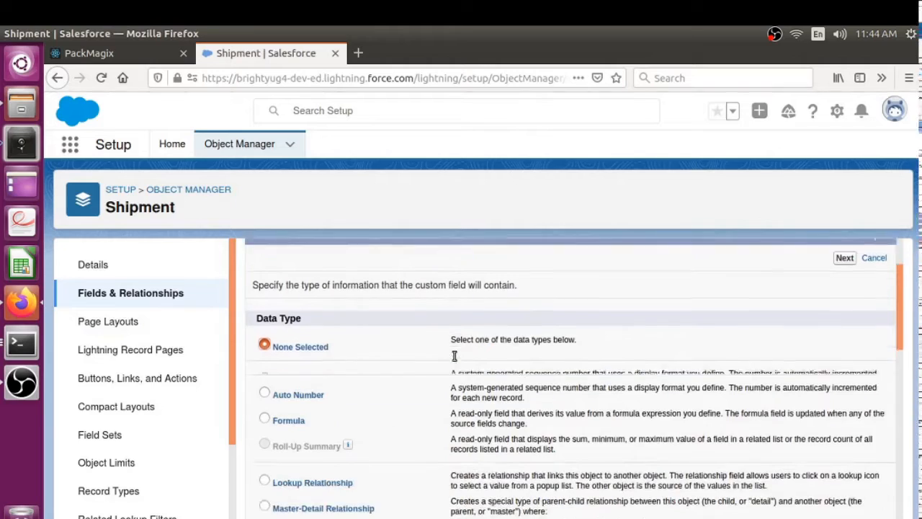
{"action": "scroll", "coordinate": [326, 325], "scroll_direction": "down", "scroll_amount": 12}
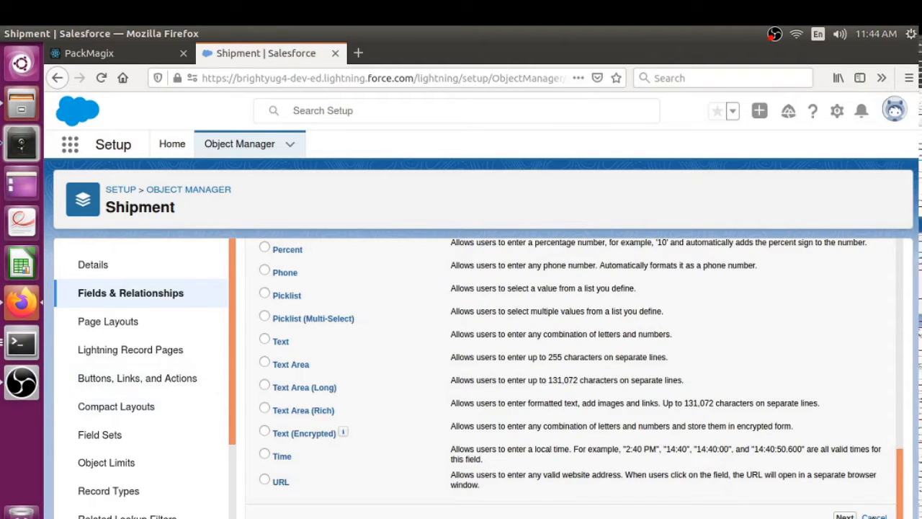
{"action": "scroll", "coordinate": [428, 313], "scroll_direction": "up", "scroll_amount": 11}
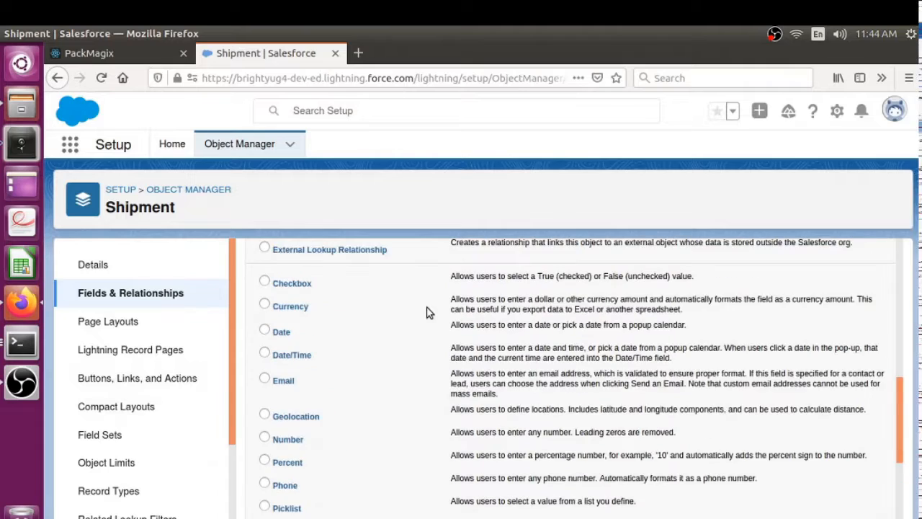
{"action": "scroll", "coordinate": [428, 312], "scroll_direction": "up", "scroll_amount": 3}
{"action": "scroll", "coordinate": [428, 313], "scroll_direction": "down", "scroll_amount": 10}
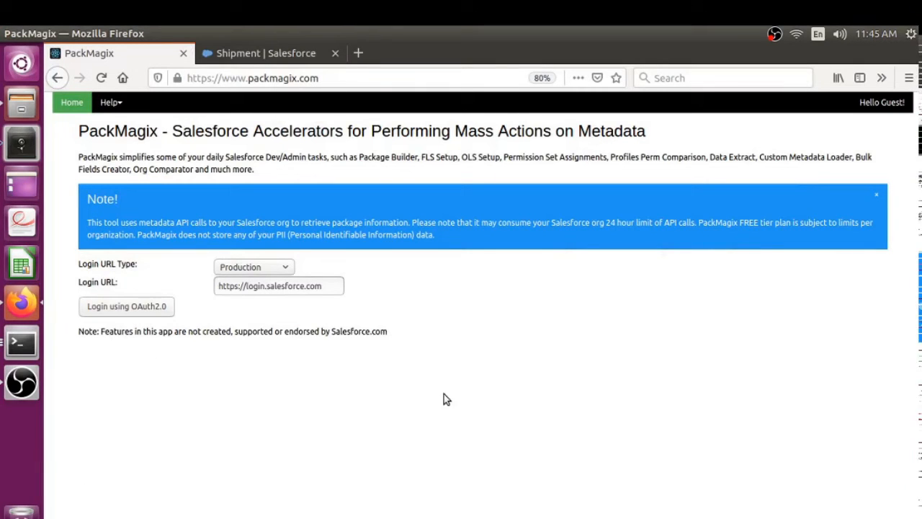
Step: Log in to PackMagix through Salesforce OAuth with the saved developer username and password, and allow the requested access
{"action": "left_click", "coordinate": [141, 308]}
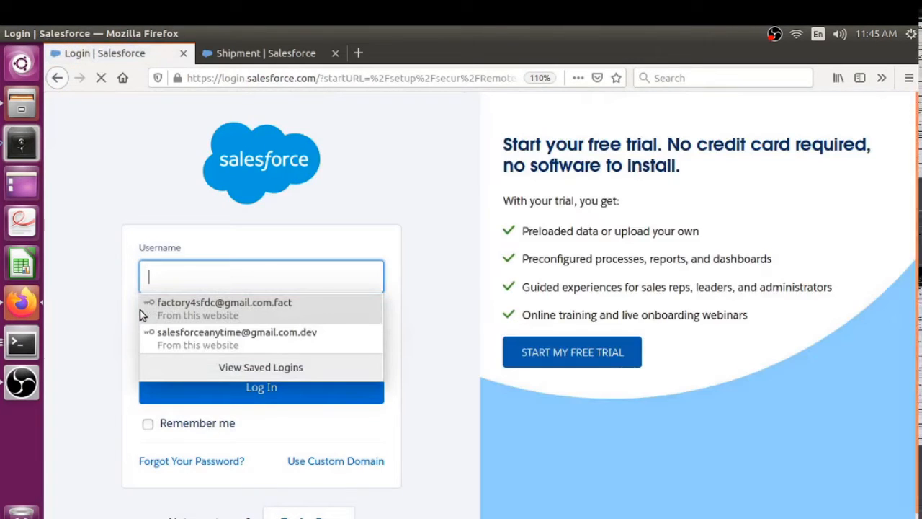
{"action": "left_click", "coordinate": [168, 334]}
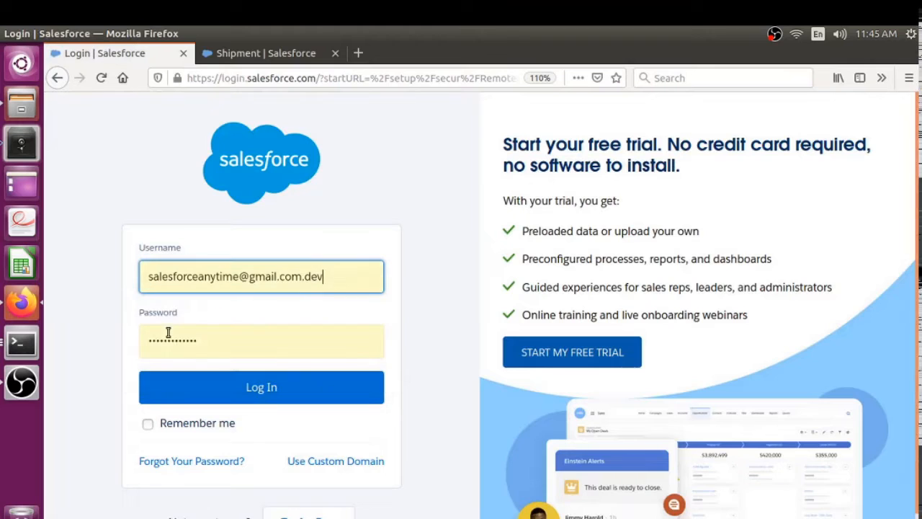
{"action": "left_click", "coordinate": [288, 401]}
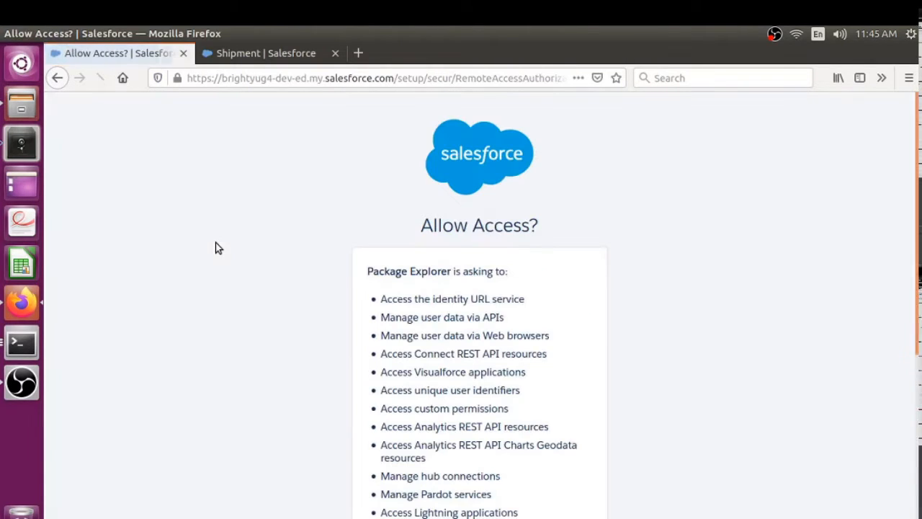
{"action": "scroll", "coordinate": [441, 278], "scroll_direction": "down", "scroll_amount": 3}
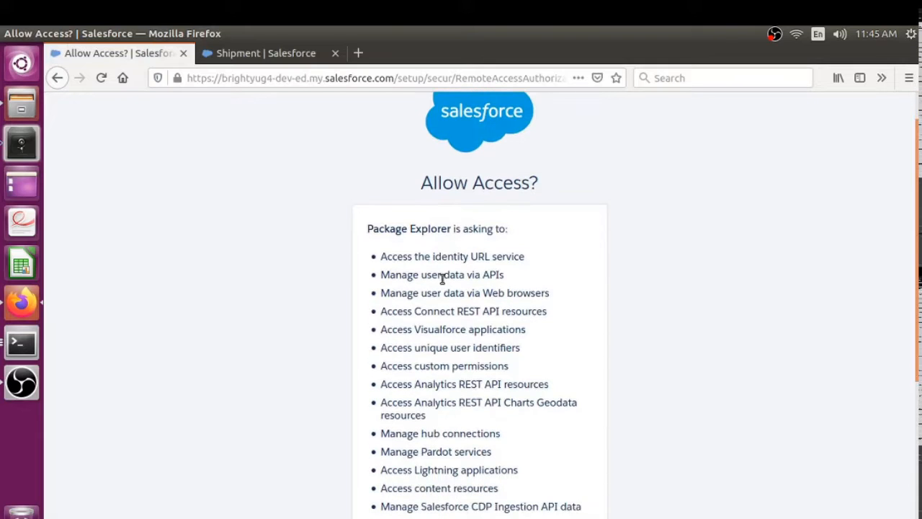
{"action": "scroll", "coordinate": [443, 279], "scroll_direction": "down", "scroll_amount": 2}
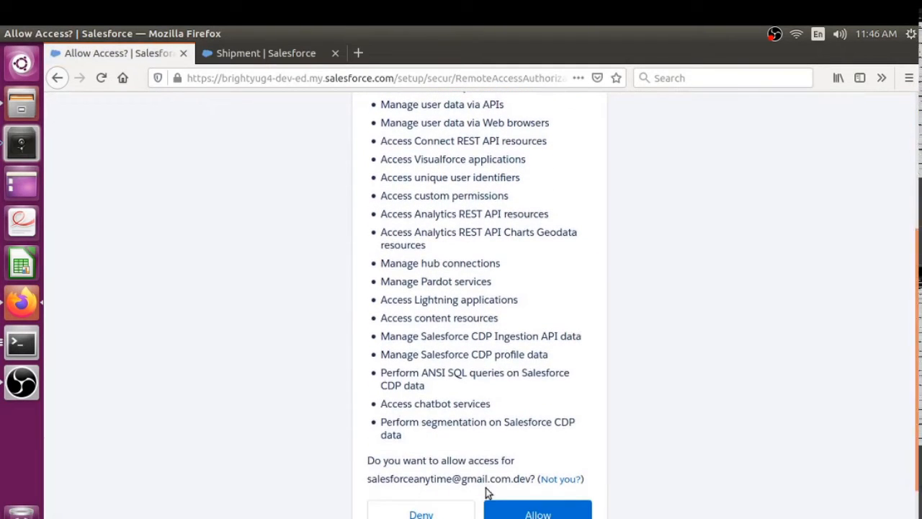
{"action": "left_click", "coordinate": [490, 512]}
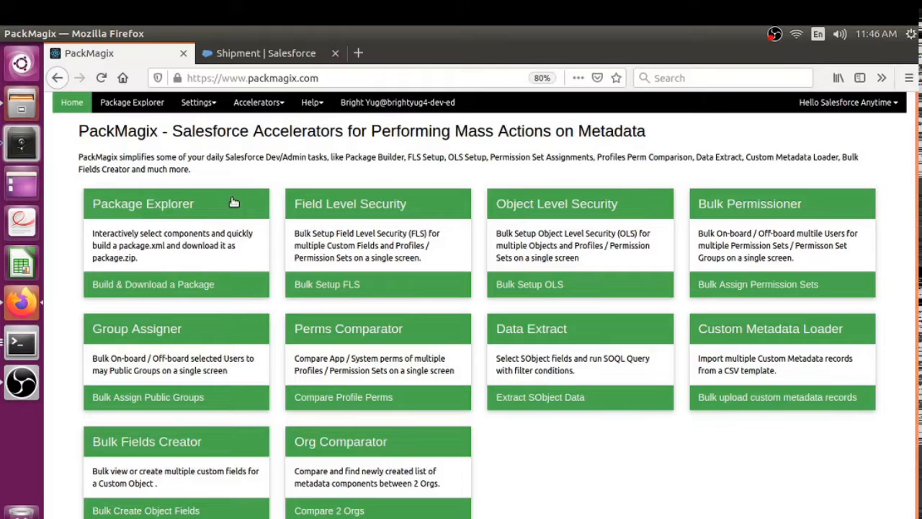
Step: Open the Bulk Fields Creator and load the fields of the Account object
{"action": "scroll", "coordinate": [233, 202], "scroll_direction": "down", "scroll_amount": 1}
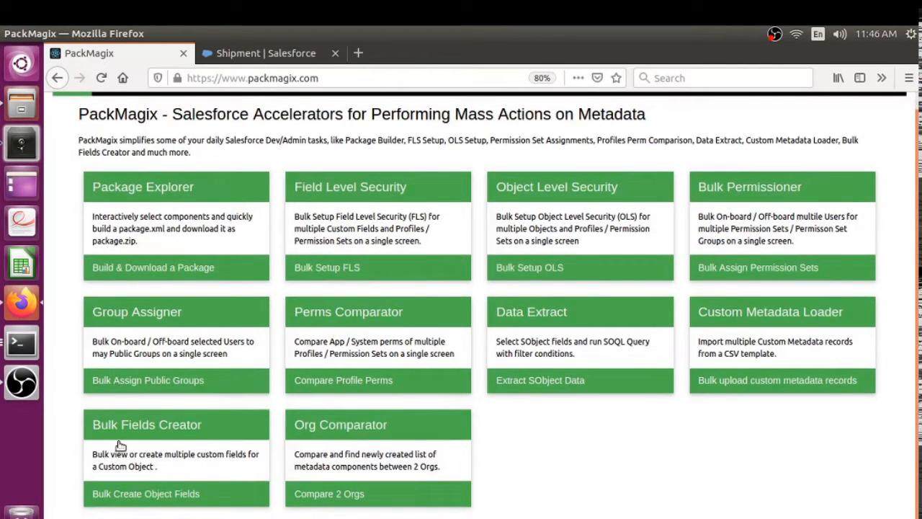
{"action": "left_click", "coordinate": [126, 445]}
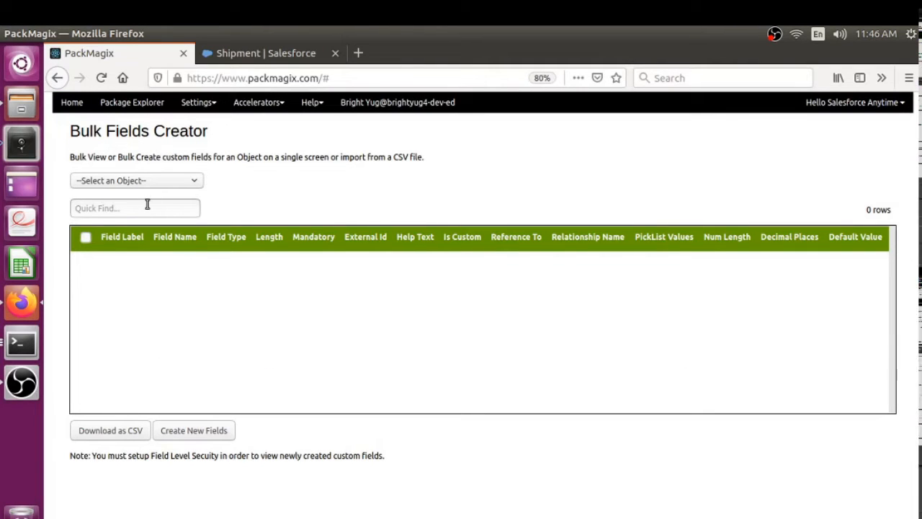
{"action": "left_click", "coordinate": [164, 183]}
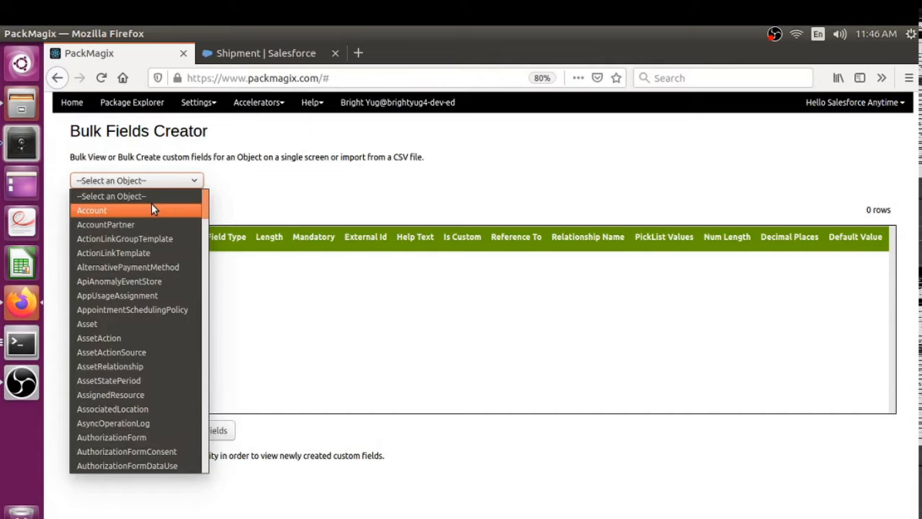
{"action": "left_click", "coordinate": [116, 211]}
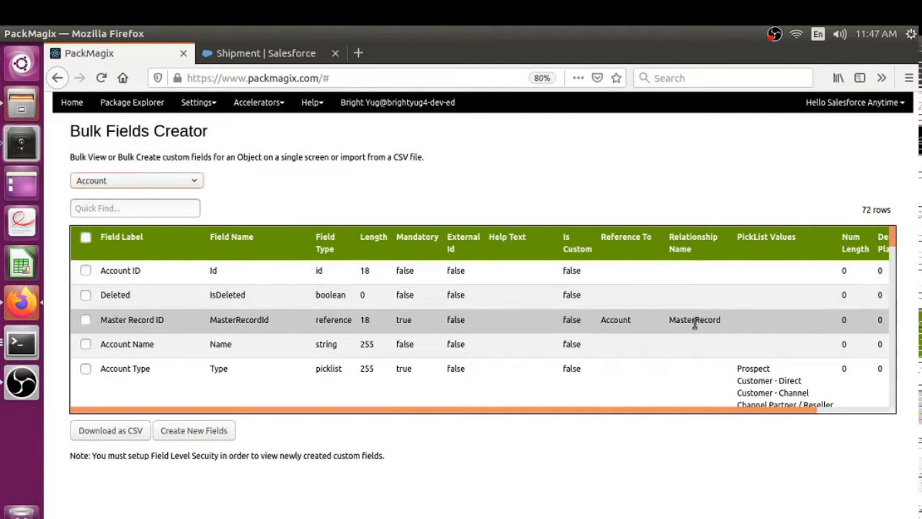
Step: Examine the Account object's field list, including field types, picklist values, references and relationship names
{"action": "scroll", "coordinate": [694, 321], "scroll_direction": "down", "scroll_amount": 1}
{"action": "scroll", "coordinate": [693, 323], "scroll_direction": "down", "scroll_amount": 1}
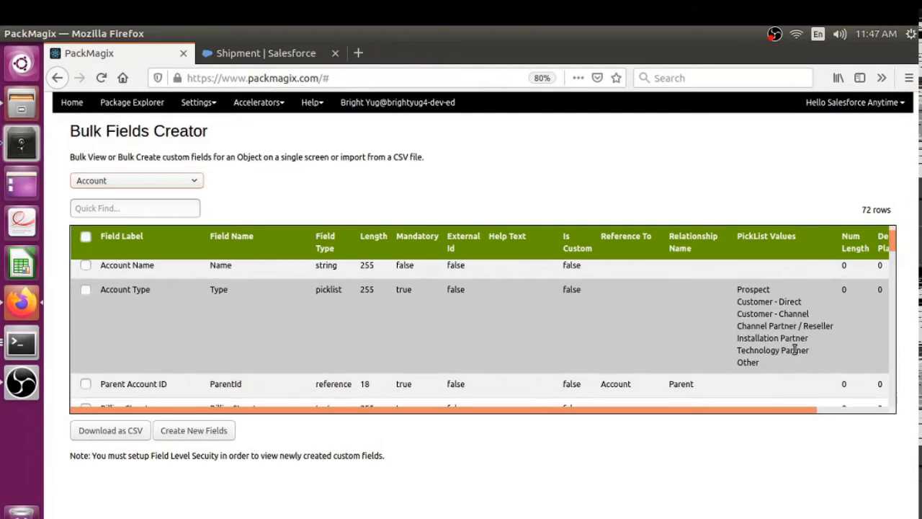
{"action": "scroll", "coordinate": [796, 348], "scroll_direction": "down", "scroll_amount": 1}
{"action": "scroll", "coordinate": [474, 358], "scroll_direction": "down", "scroll_amount": 1}
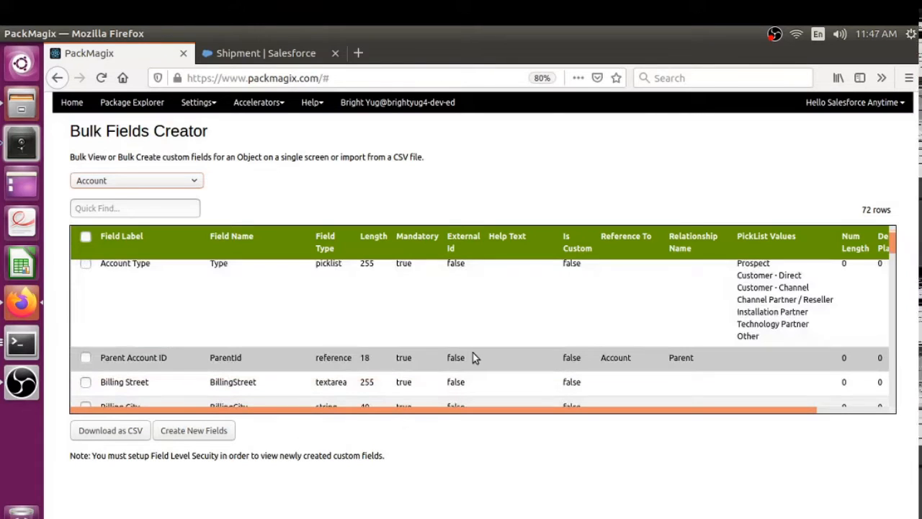
{"action": "double_click", "coordinate": [318, 358]}
{"action": "left_click", "coordinate": [332, 372]}
{"action": "scroll", "coordinate": [346, 360], "scroll_direction": "down", "scroll_amount": 1}
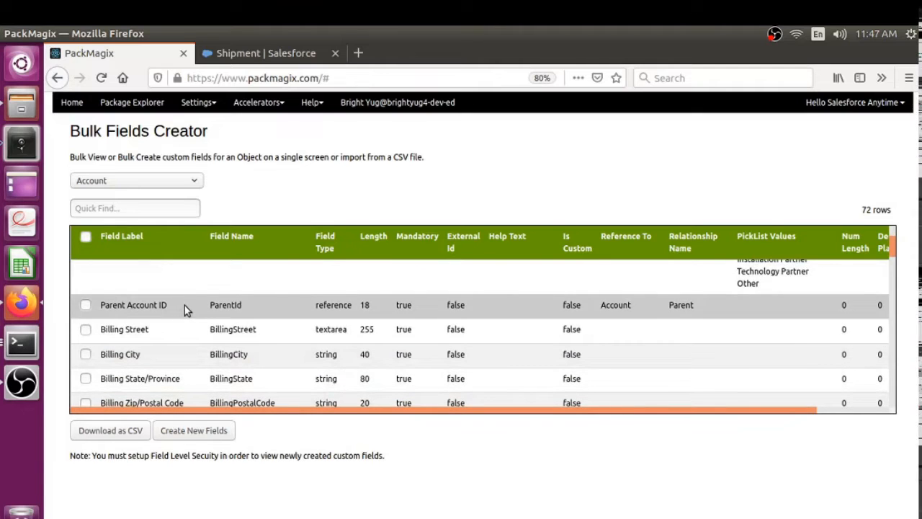
{"action": "scroll", "coordinate": [186, 308], "scroll_direction": "down", "scroll_amount": 1}
{"action": "scroll", "coordinate": [184, 274], "scroll_direction": "up", "scroll_amount": 1}
{"action": "scroll", "coordinate": [199, 291], "scroll_direction": "down", "scroll_amount": 1}
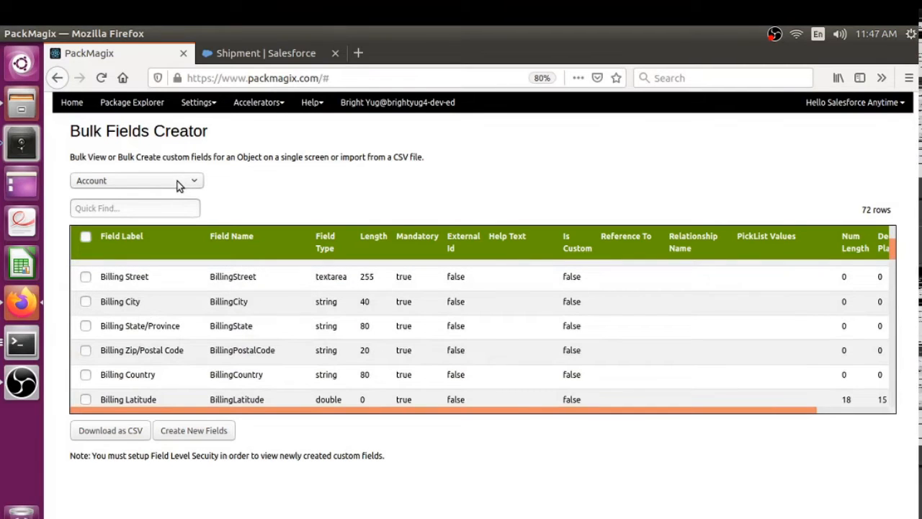
Step: Load the fields of the Shipment__c object and look through its existing field list
{"action": "left_click", "coordinate": [180, 185]}
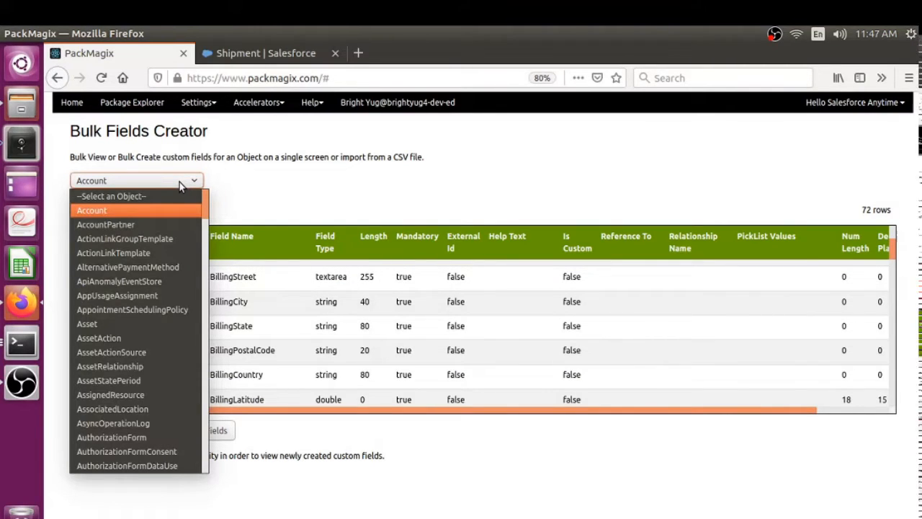
{"action": "type", "text": "sh"}
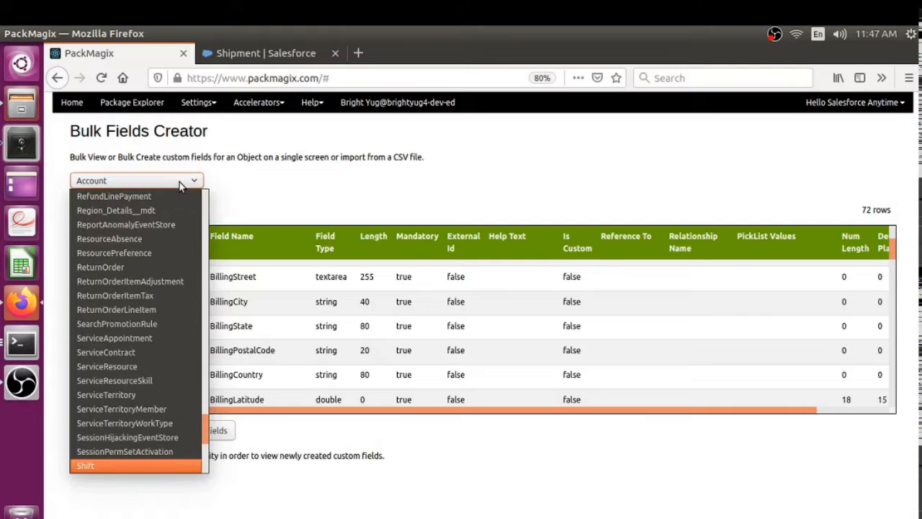
{"action": "type", "text": "ipm"}
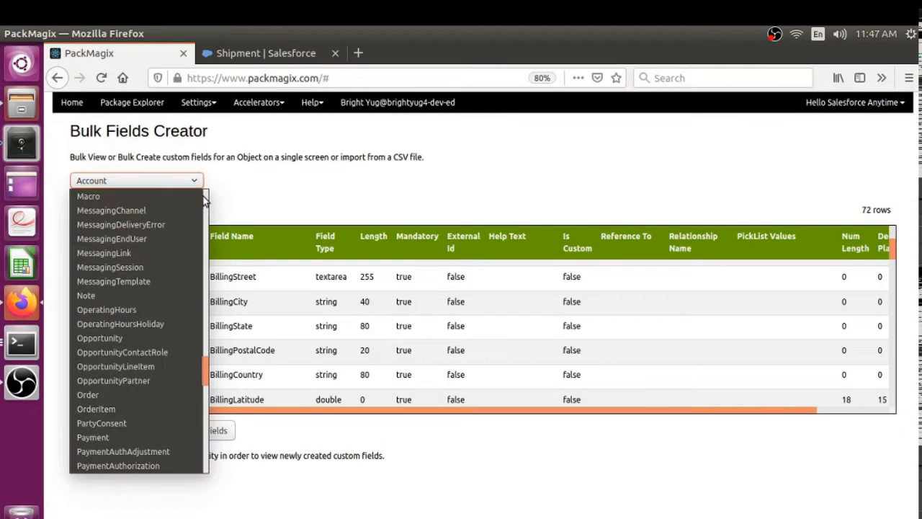
{"action": "scroll", "coordinate": [190, 312], "scroll_direction": "down", "scroll_amount": 2}
{"action": "scroll", "coordinate": [177, 331], "scroll_direction": "down", "scroll_amount": 10}
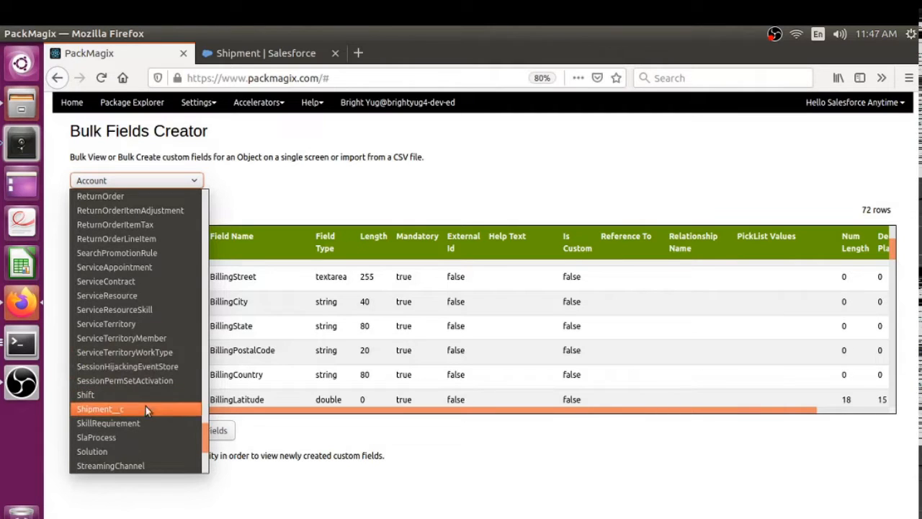
{"action": "scroll", "coordinate": [142, 410], "scroll_direction": "down", "scroll_amount": 1}
{"action": "scroll", "coordinate": [142, 411], "scroll_direction": "down", "scroll_amount": 1}
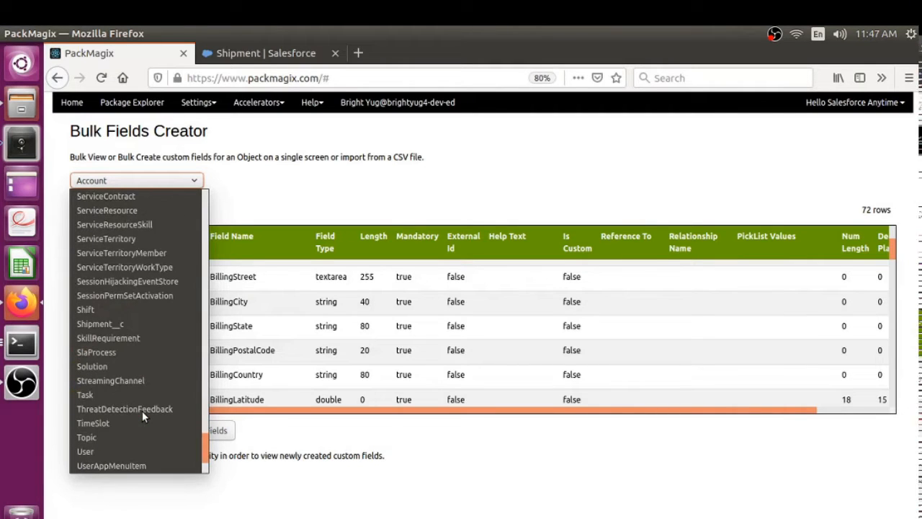
{"action": "scroll", "coordinate": [142, 410], "scroll_direction": "down", "scroll_amount": 1}
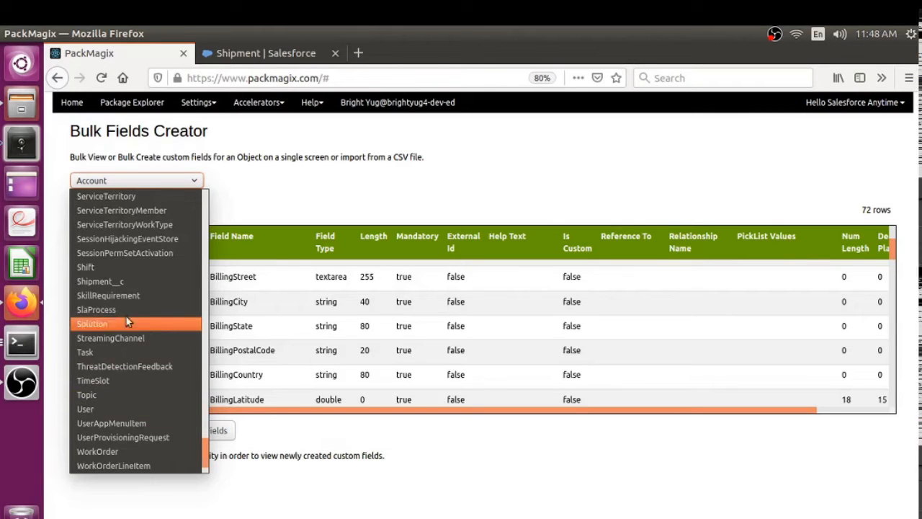
{"action": "left_click", "coordinate": [110, 287]}
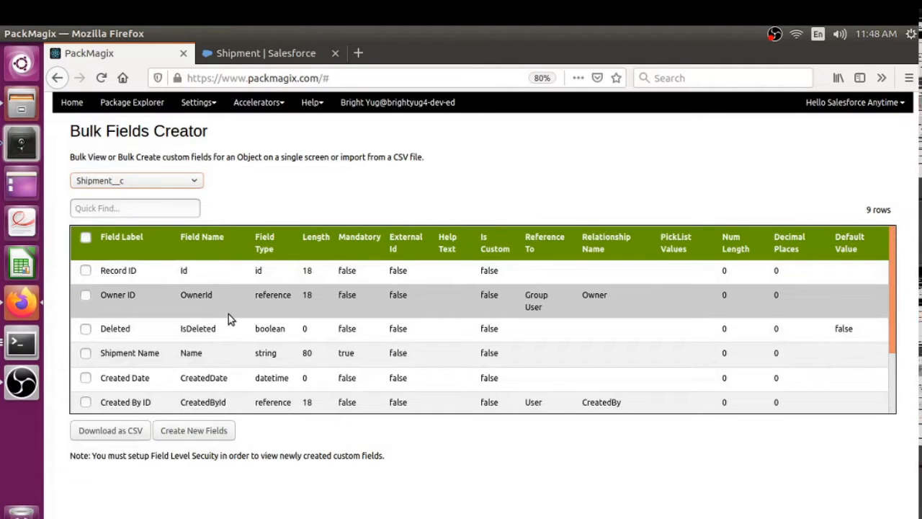
{"action": "scroll", "coordinate": [228, 315], "scroll_direction": "down", "scroll_amount": 2}
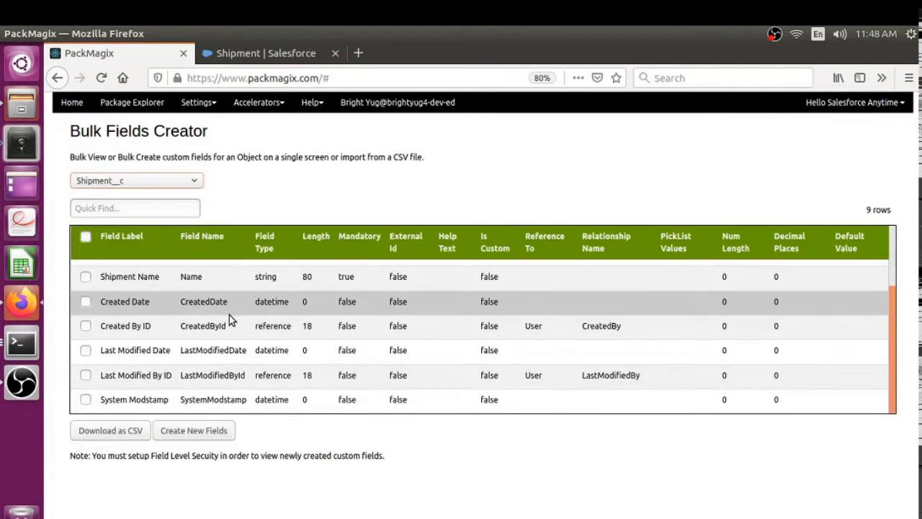
{"action": "scroll", "coordinate": [289, 366], "scroll_direction": "up", "scroll_amount": 1}
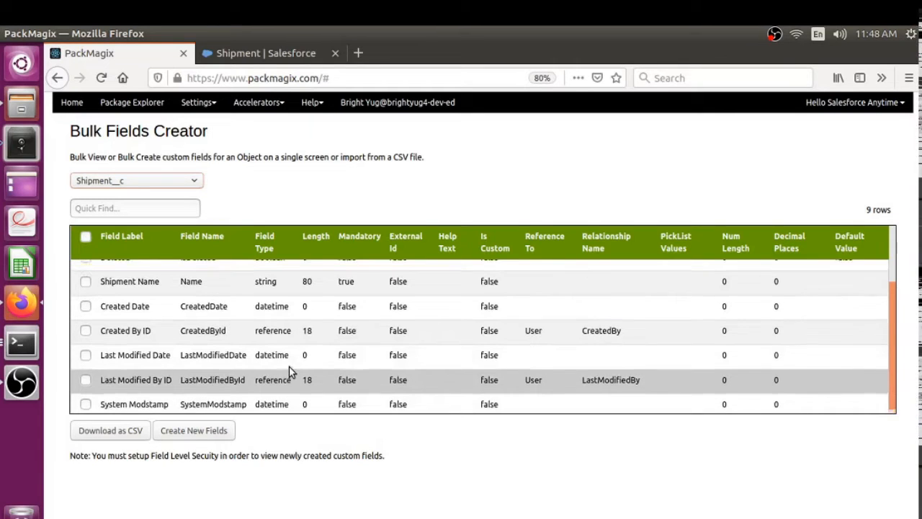
{"action": "scroll", "coordinate": [289, 371], "scroll_direction": "up", "scroll_amount": 1}
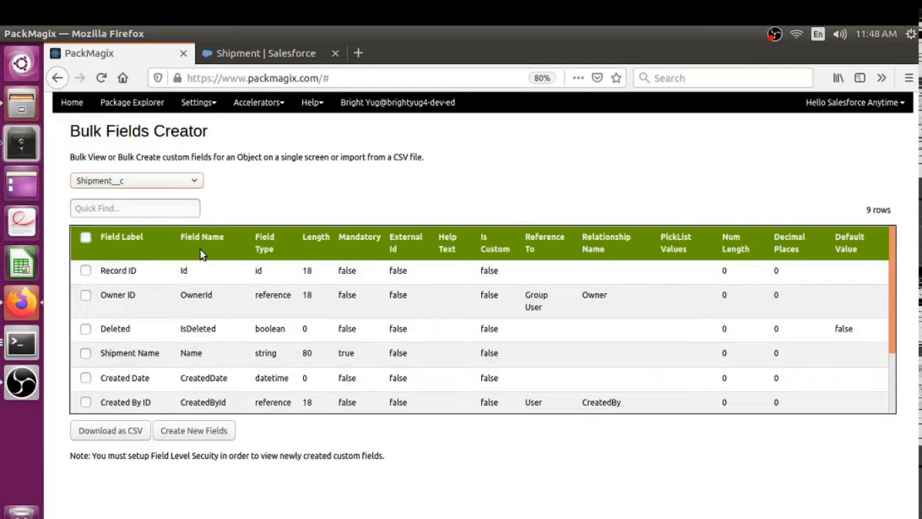
{"action": "scroll", "coordinate": [211, 302], "scroll_direction": "down", "scroll_amount": 3}
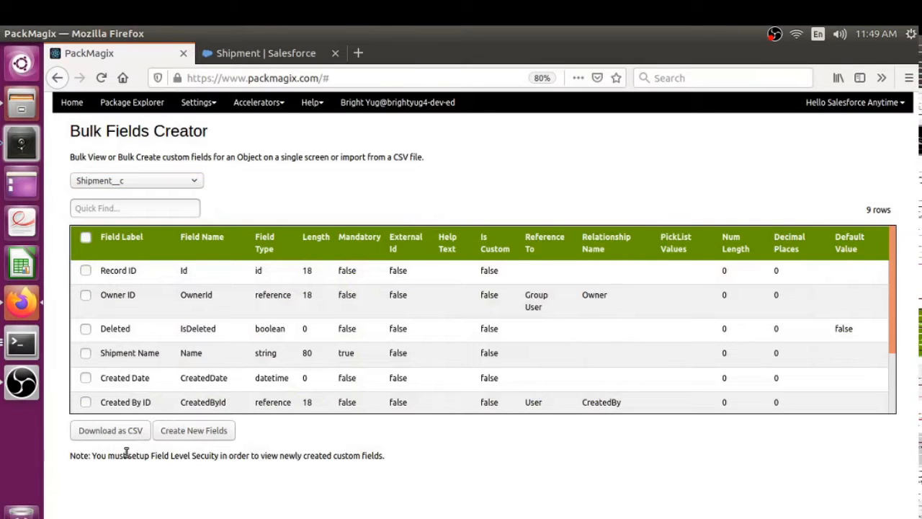
Step: Start creating new fields for Shipment__c and add three blank field rows
{"action": "left_click", "coordinate": [186, 431]}
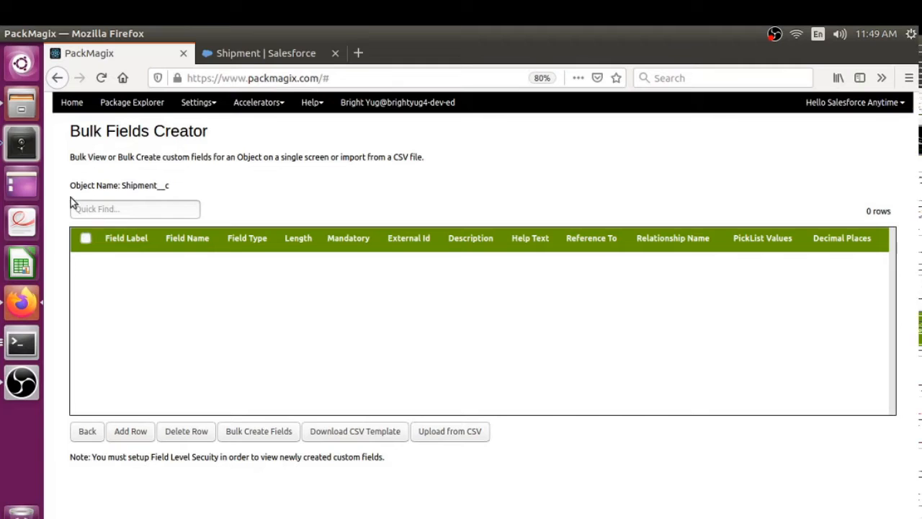
{"action": "left_click_drag", "start_coordinate": [122, 185], "coordinate": [168, 185]}
{"action": "left_click", "coordinate": [179, 188]}
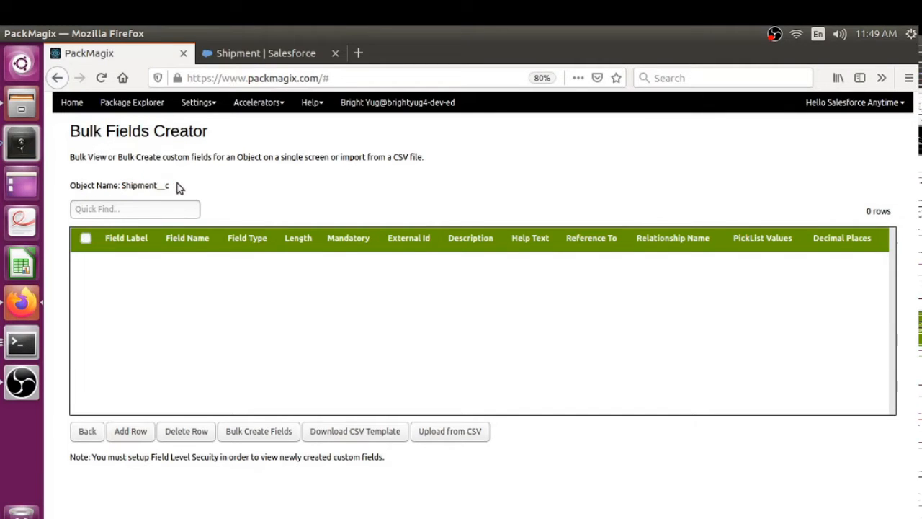
{"action": "left_click", "coordinate": [126, 436]}
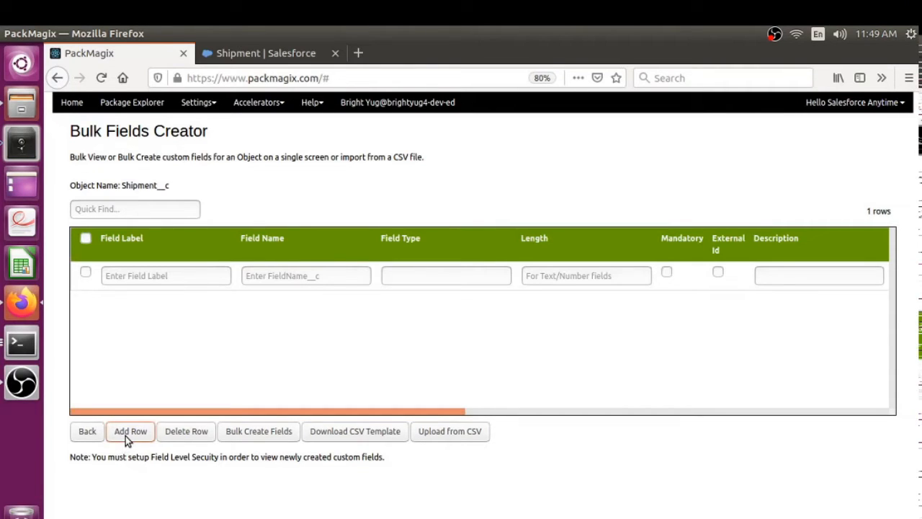
{"action": "left_click", "coordinate": [126, 435]}
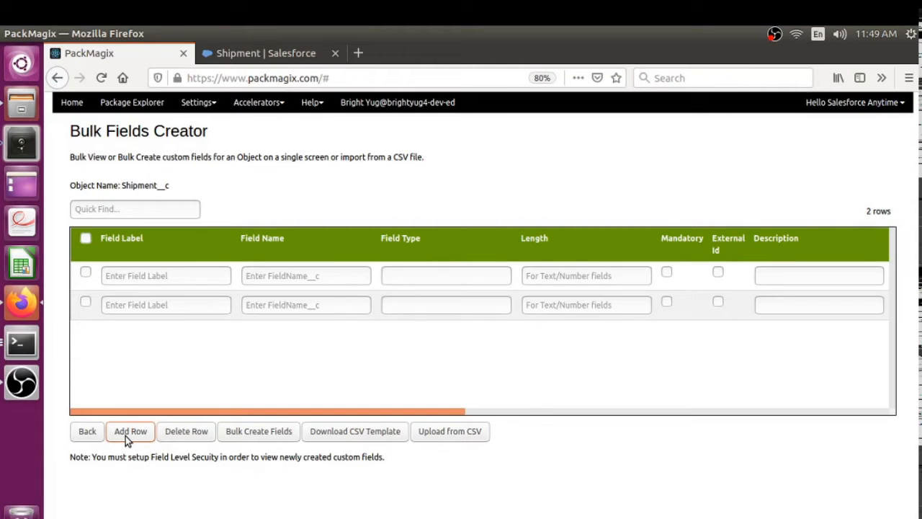
{"action": "left_click", "coordinate": [125, 435]}
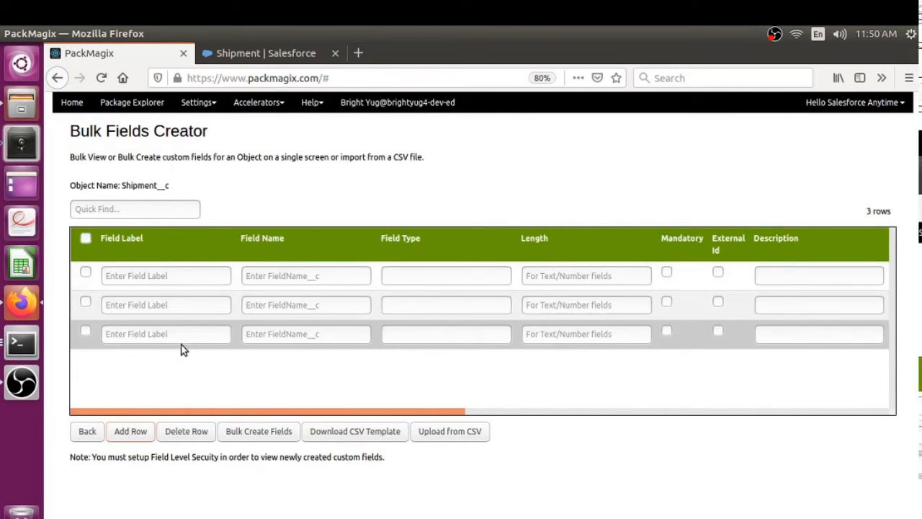
Step: Label the first new field "Normal Text"
{"action": "left_click", "coordinate": [141, 280]}
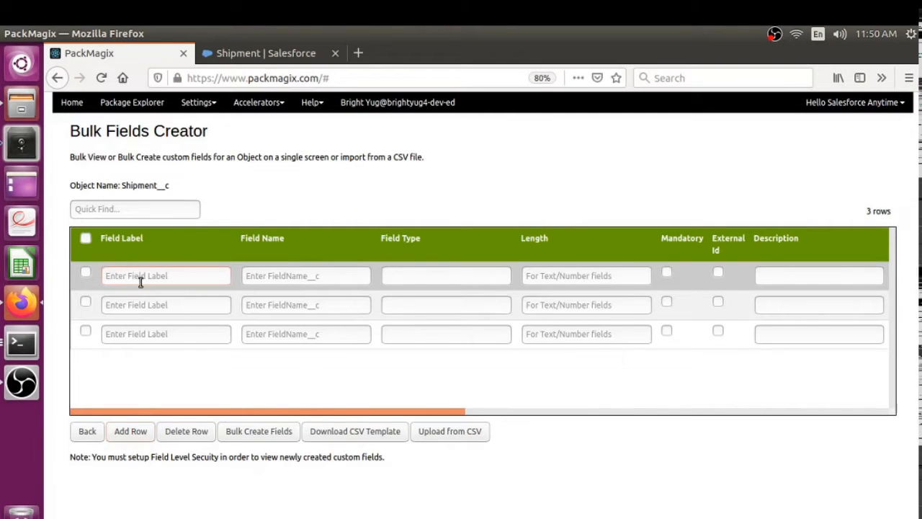
{"action": "type", "text": "Norm"}
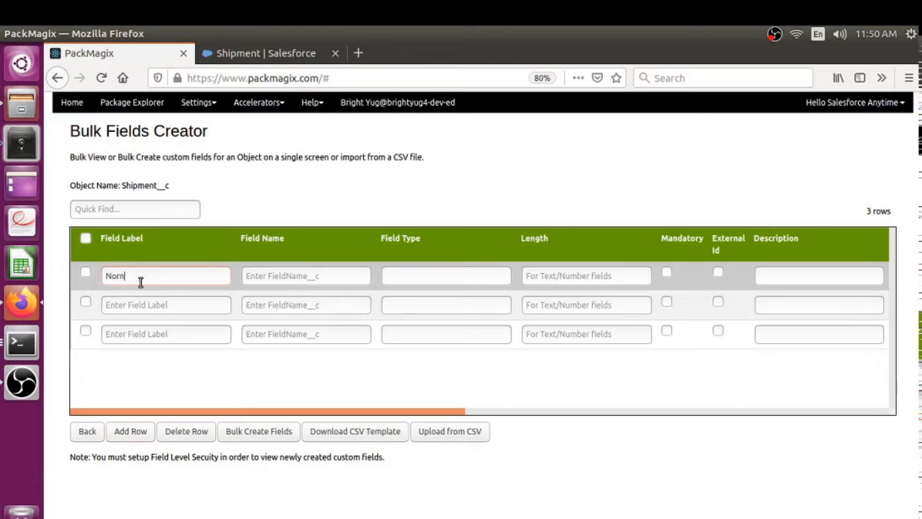
{"action": "type", "text": "rn"}
{"action": "key", "text": "BackSpace"}
{"action": "type", "text": "m"}
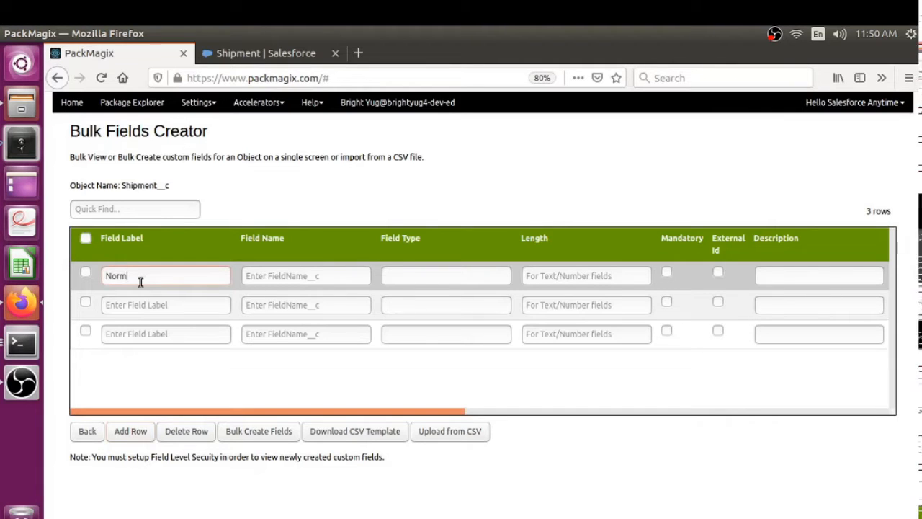
{"action": "type", "text": "al_"}
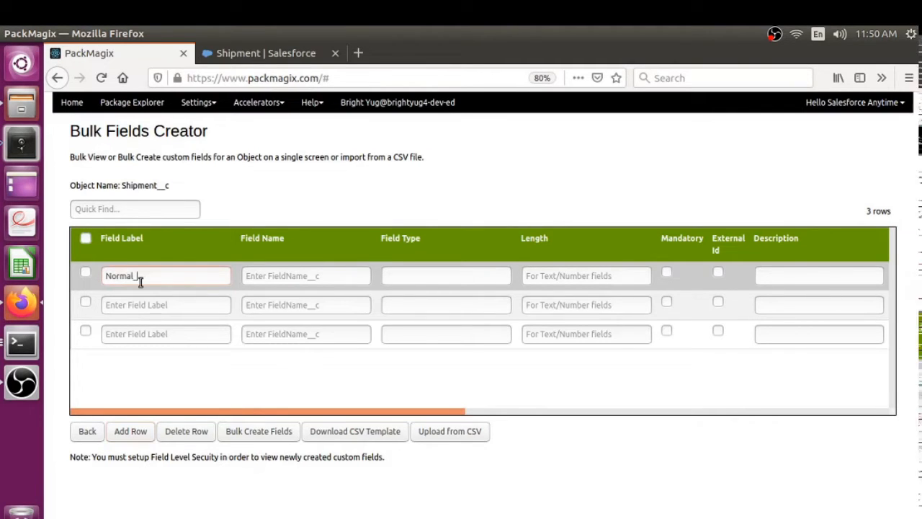
{"action": "type", "text": "Text"}
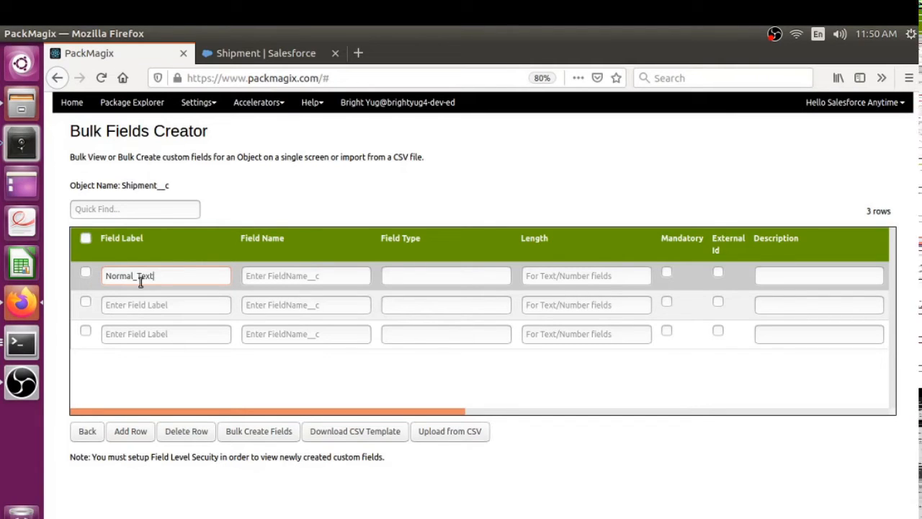
{"action": "key", "text": "BackSpace"}
{"action": "key", "text": "BackSpace"}
{"action": "key", "text": "BackSpace"}
{"action": "key", "text": "BackSpace"}
{"action": "key", "text": "BackSpace"}
{"action": "type", "text": "T"}
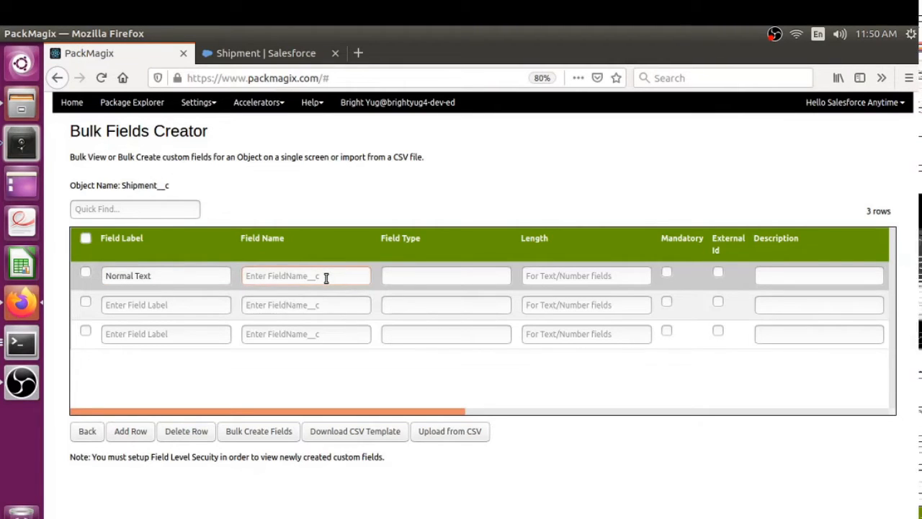
Step: Enter Normal_Text__c as the field name in the Normal Text row
{"action": "type", "text": "N"}
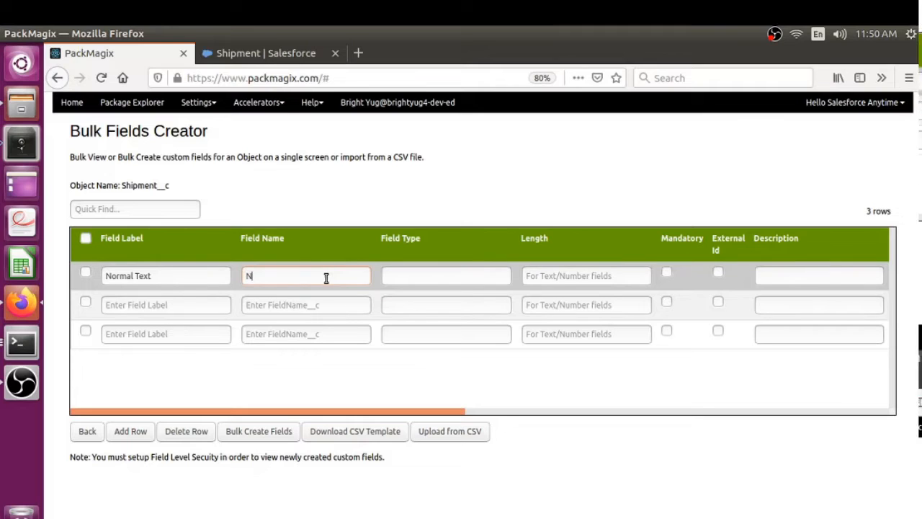
{"action": "type", "text": "ormal"}
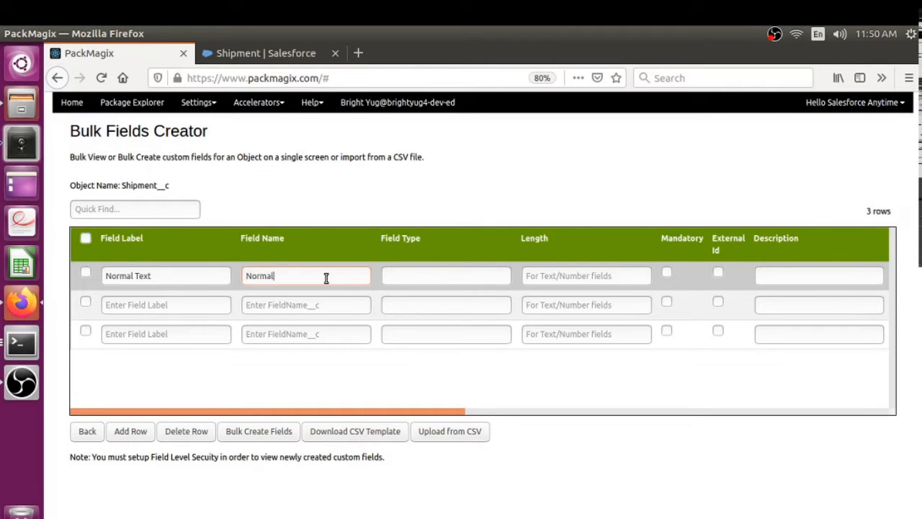
{"action": "type", "text": "_Text_"}
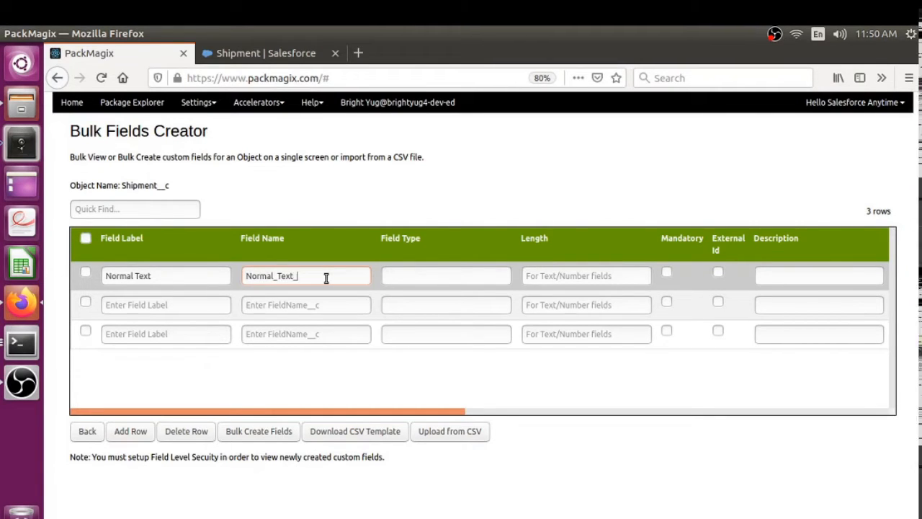
{"action": "type", "text": "_c"}
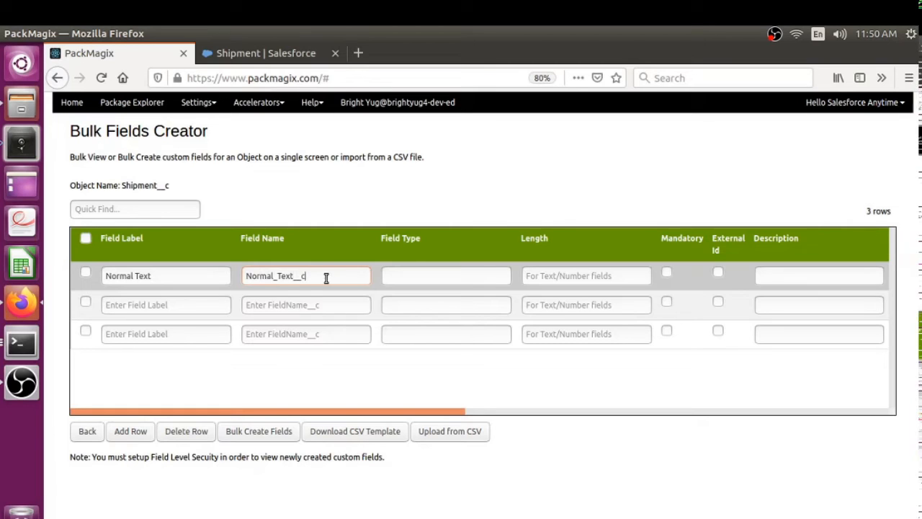
Step: Set the Normal Text field's type to Text and its length to 255
{"action": "left_click", "coordinate": [420, 281]}
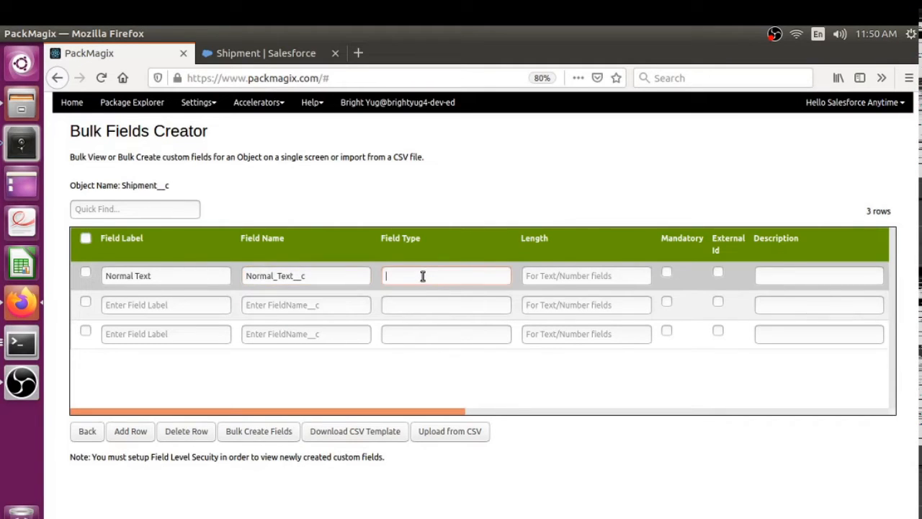
{"action": "left_click", "coordinate": [422, 276]}
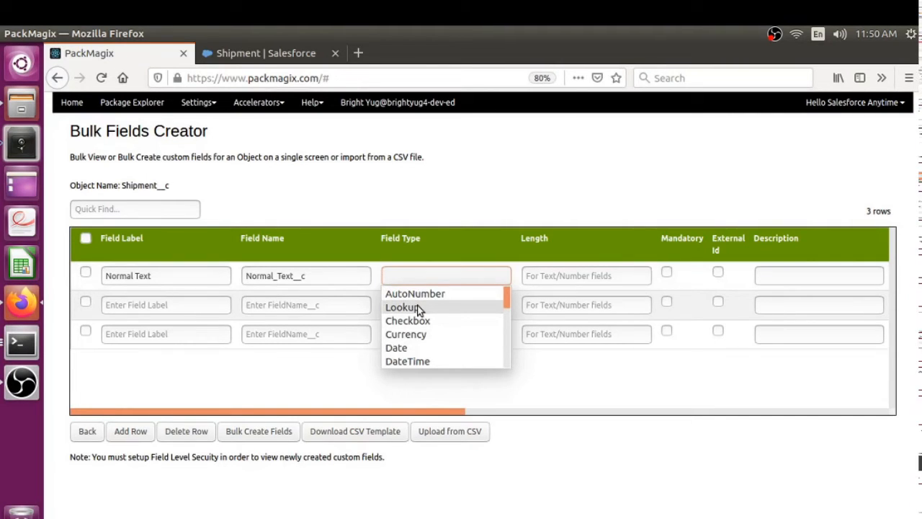
{"action": "type", "text": "Tex"}
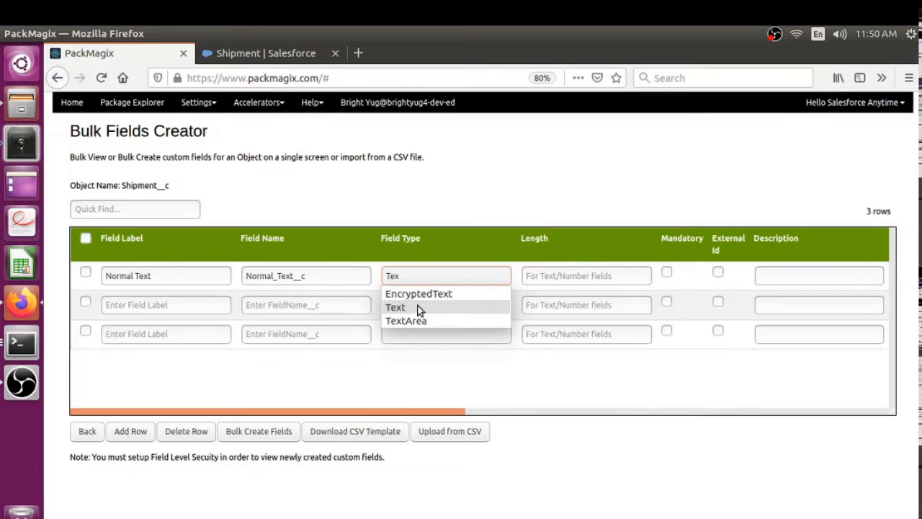
{"action": "left_click", "coordinate": [417, 308]}
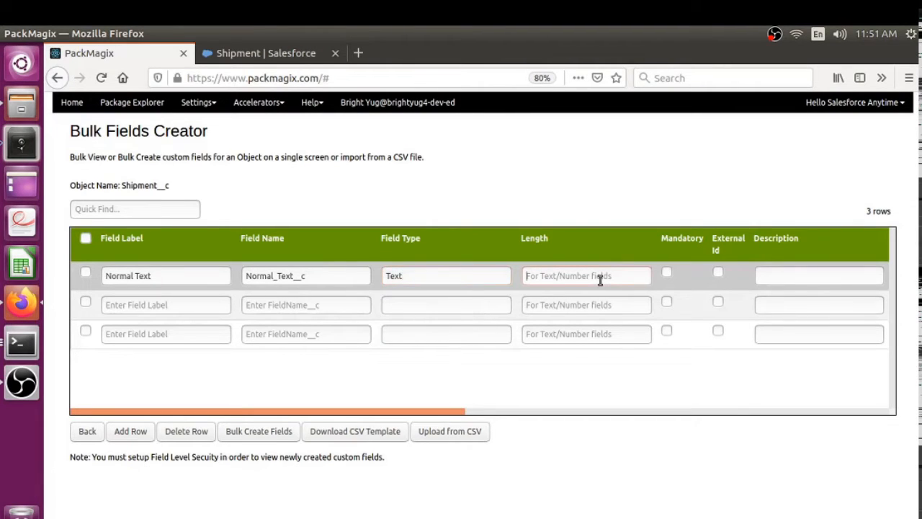
{"action": "type", "text": "255"}
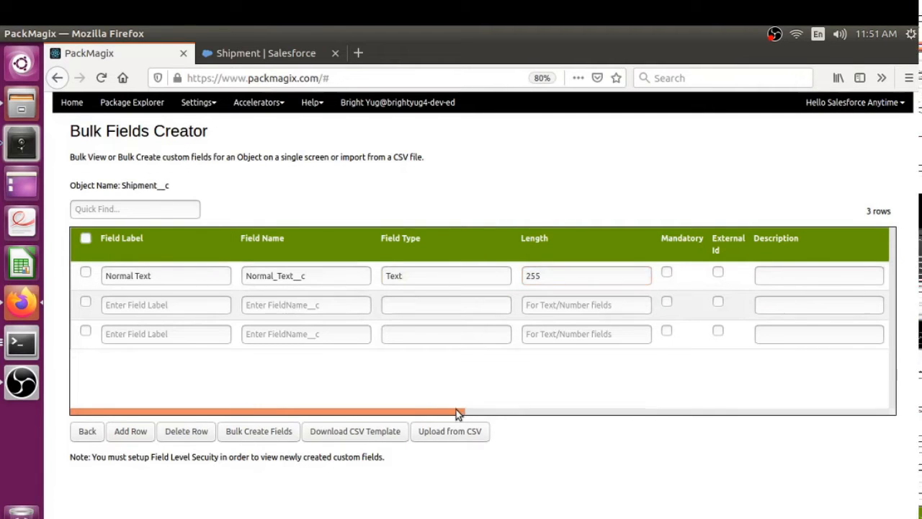
Step: Try out the Mandatory and External Id options on the Normal Text row, leaving both off
{"action": "left_click_drag", "start_coordinate": [456, 409], "coordinate": [580, 409]}
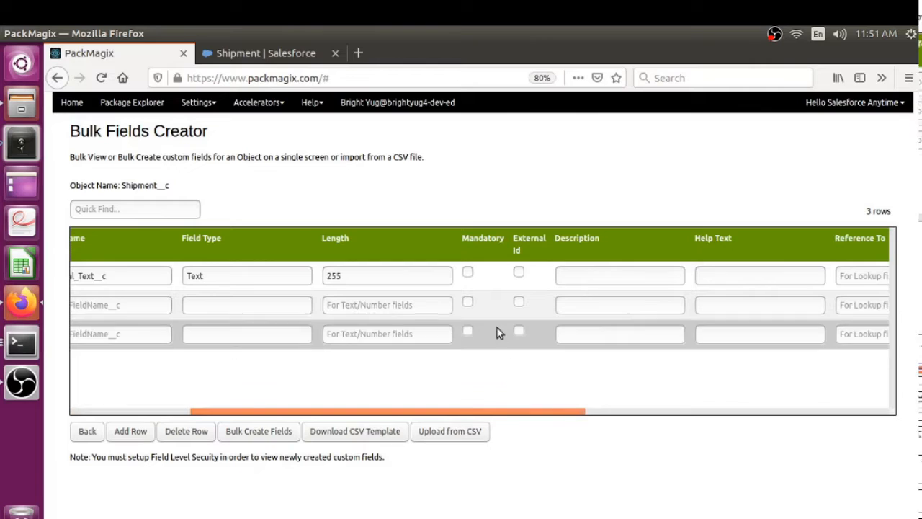
{"action": "left_click", "coordinate": [468, 273]}
{"action": "left_click", "coordinate": [467, 273]}
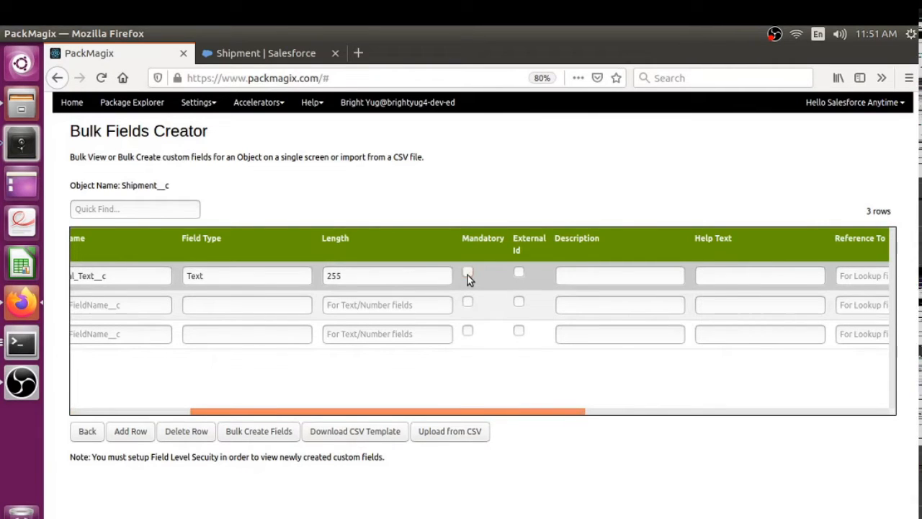
{"action": "left_click", "coordinate": [521, 275]}
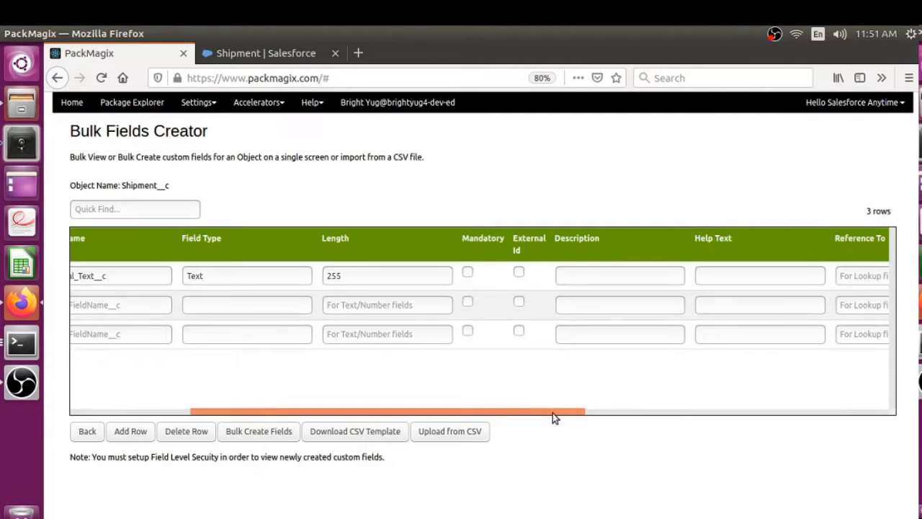
Step: Enter "Normal Text" as the description in the Normal Text row
{"action": "left_click_drag", "start_coordinate": [541, 415], "coordinate": [599, 416]}
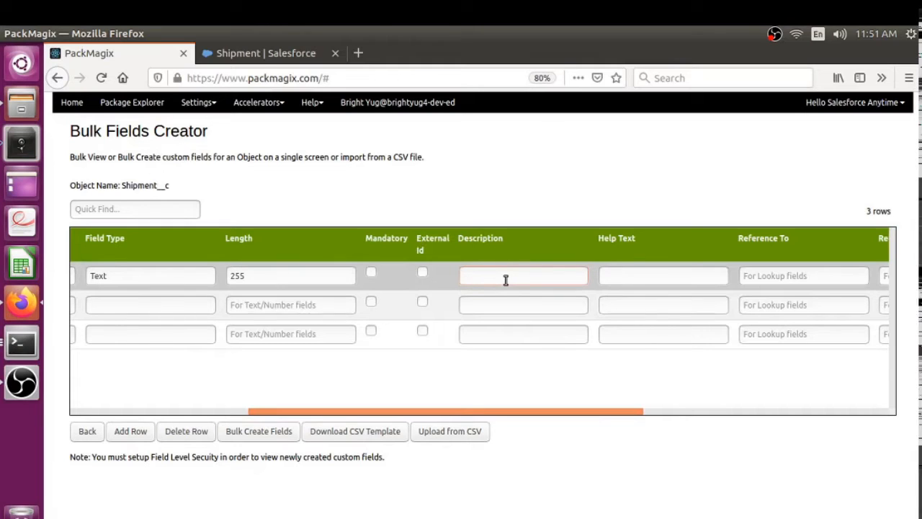
{"action": "type", "text": "Nomi"}
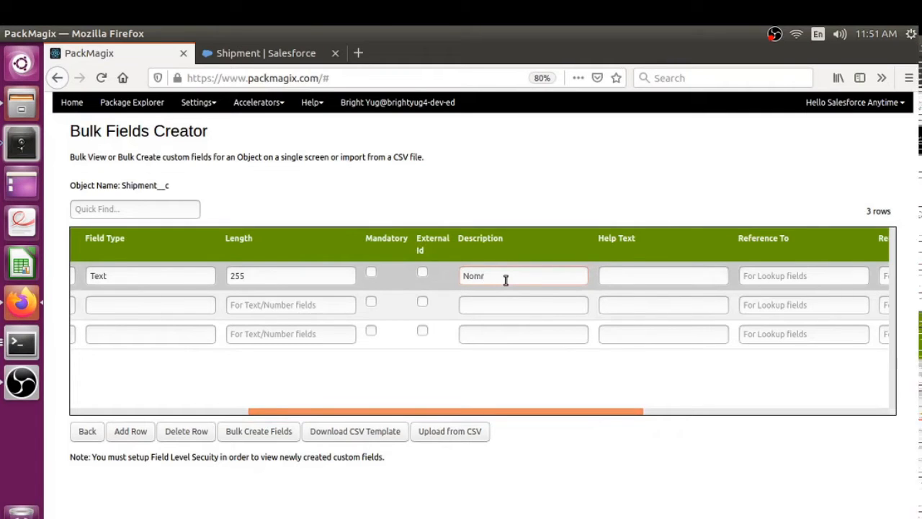
{"action": "type", "text": "al"}
{"action": "key", "text": "BackSpace"}
{"action": "key", "text": "BackSpace"}
{"action": "key", "text": "BackSpace"}
{"action": "type", "text": "rmal Text"}
{"action": "key", "text": "BackSpace"}
{"action": "key", "text": "BackSpace"}
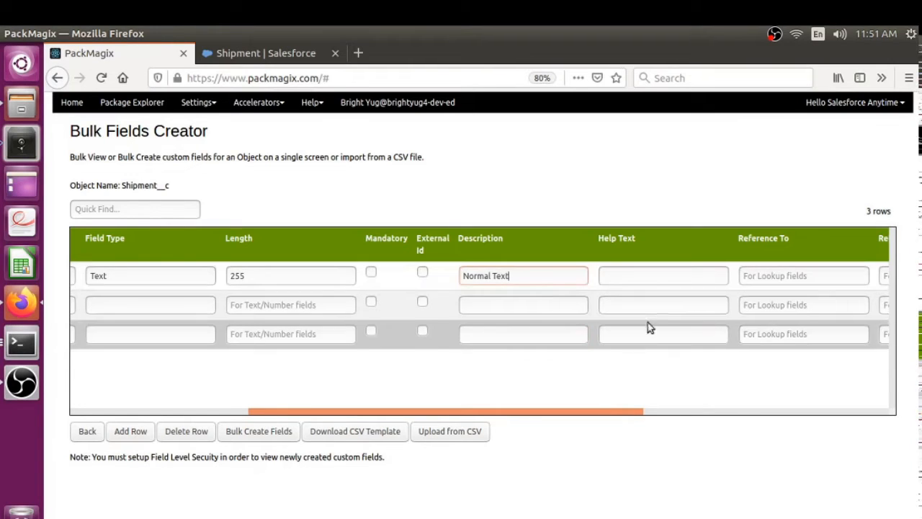
Step: Copy the Normal Text row's description into its help text
{"action": "left_click_drag", "start_coordinate": [507, 275], "coordinate": [462, 275]}
{"action": "key", "text": "ctrl+c"}
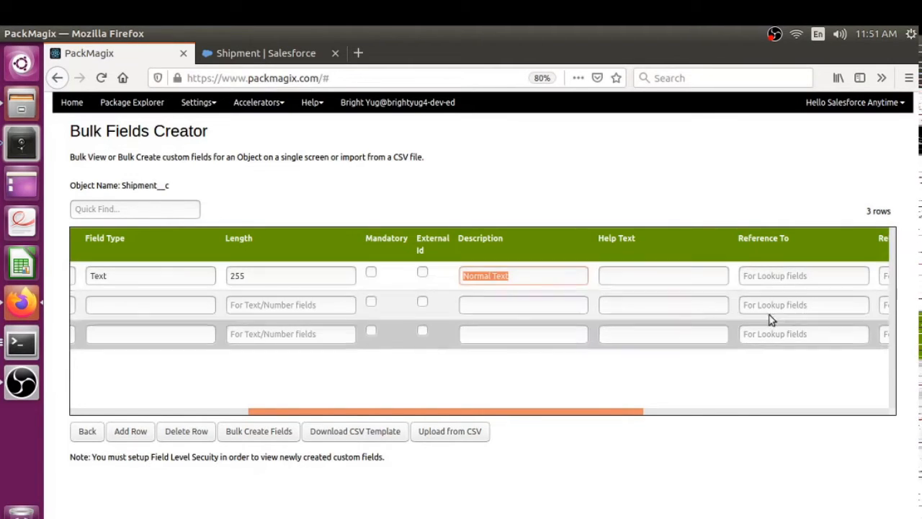
{"action": "left_click", "coordinate": [679, 276]}
{"action": "key", "text": "ctrl+v"}
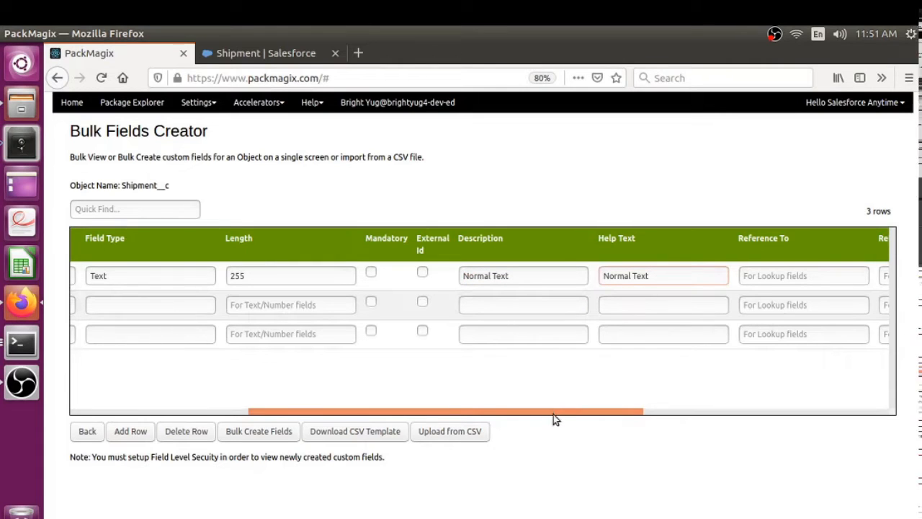
Step: Label the second new field "Test Lookup"
{"action": "left_click_drag", "start_coordinate": [555, 415], "coordinate": [796, 388]}
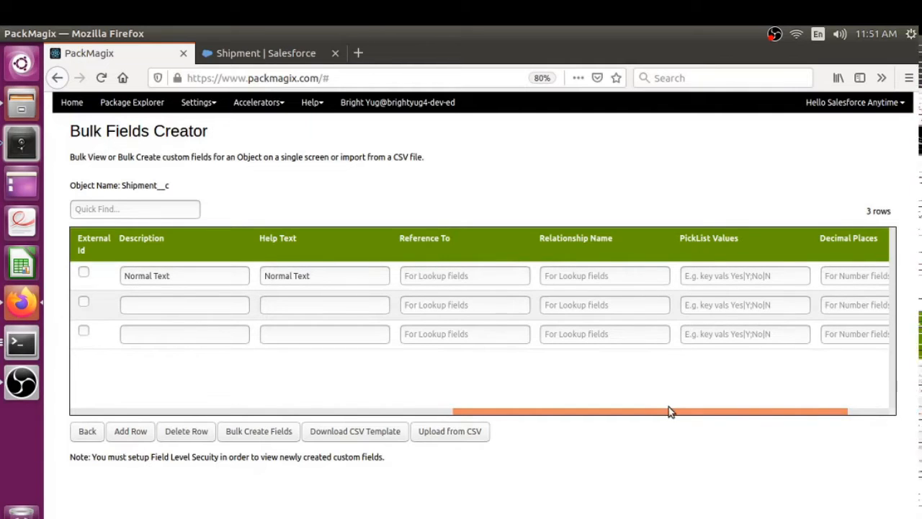
{"action": "left_click_drag", "start_coordinate": [671, 412], "coordinate": [723, 413]}
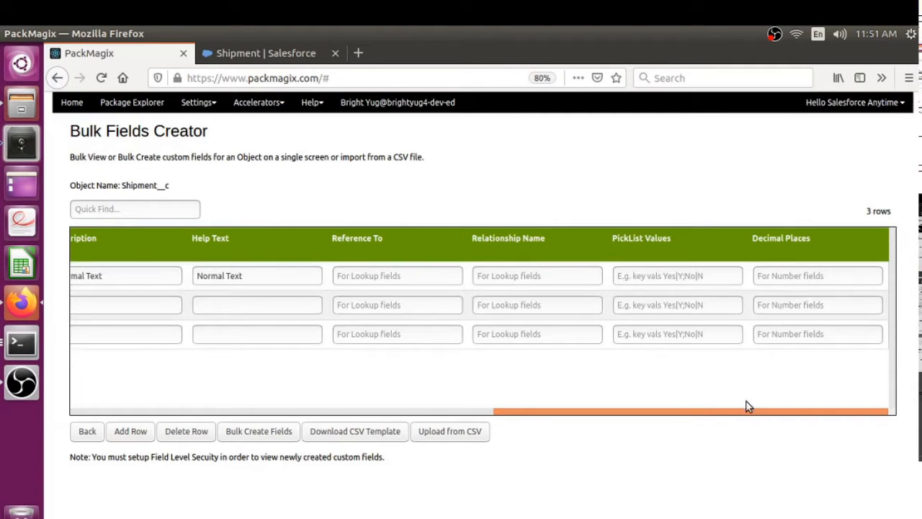
{"action": "left_click_drag", "start_coordinate": [746, 415], "coordinate": [292, 399]}
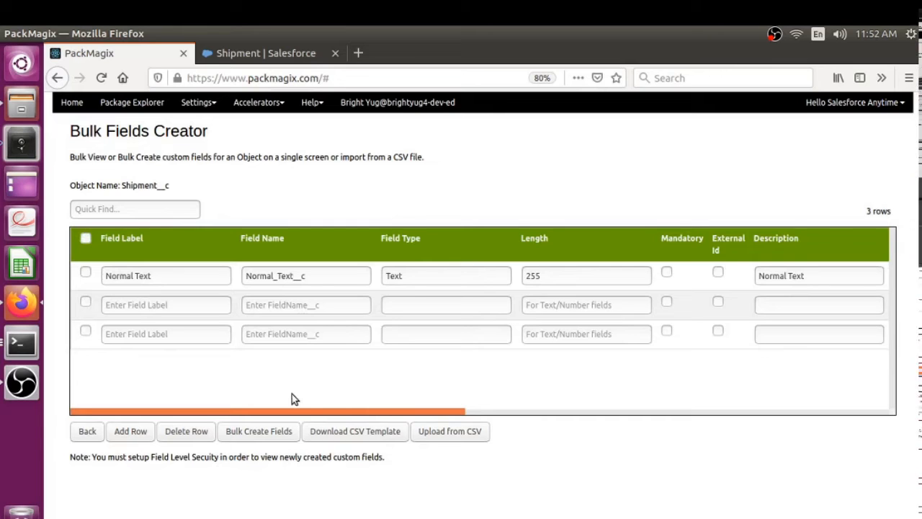
{"action": "left_click", "coordinate": [156, 309]}
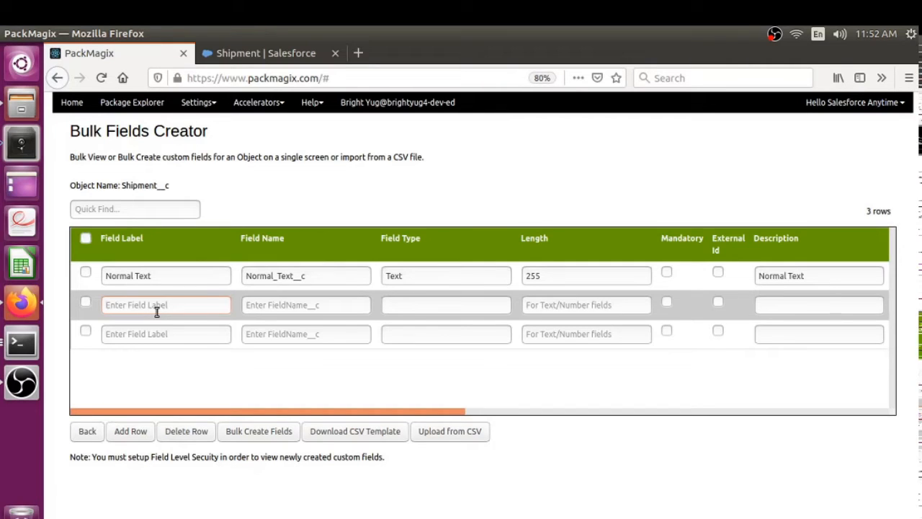
{"action": "type", "text": "Test Lookup"}
Step: Enter Test_Lookup__c as the Test Lookup row's field name and set its field type to Lookup
{"action": "left_click", "coordinate": [338, 308]}
{"action": "type", "text": "Test"}
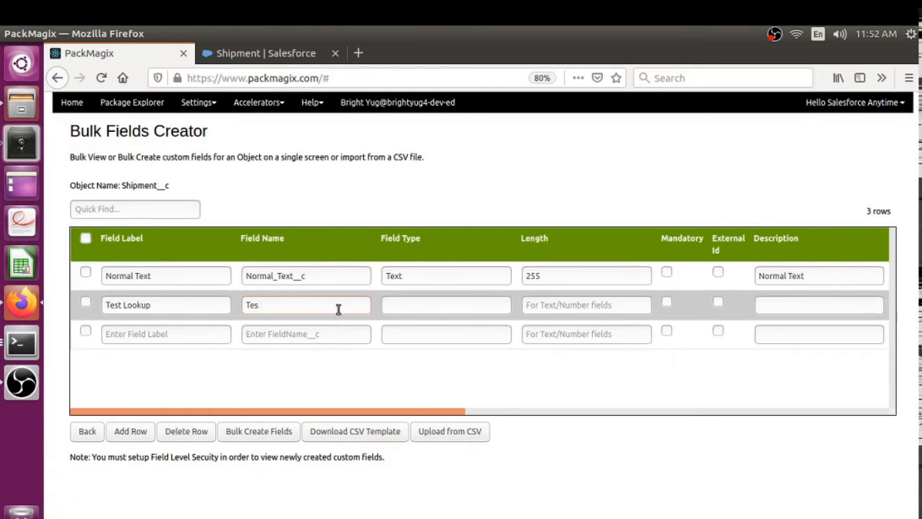
{"action": "type", "text": "_Loo"}
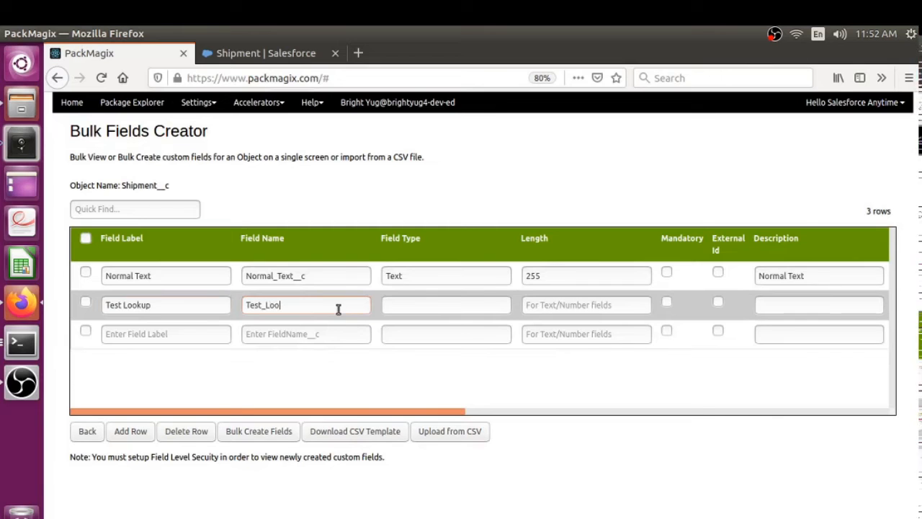
{"action": "type", "text": "kup__c"}
{"action": "left_click", "coordinate": [434, 304]}
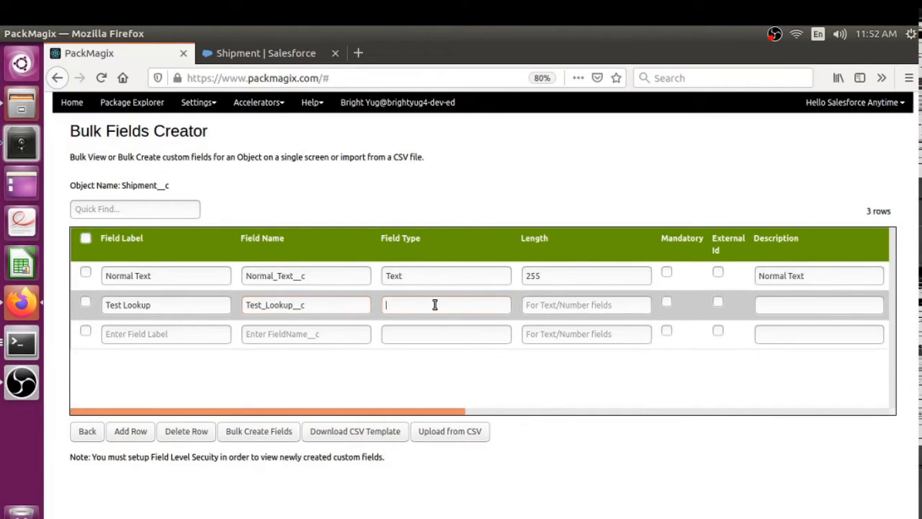
{"action": "left_click", "coordinate": [434, 305]}
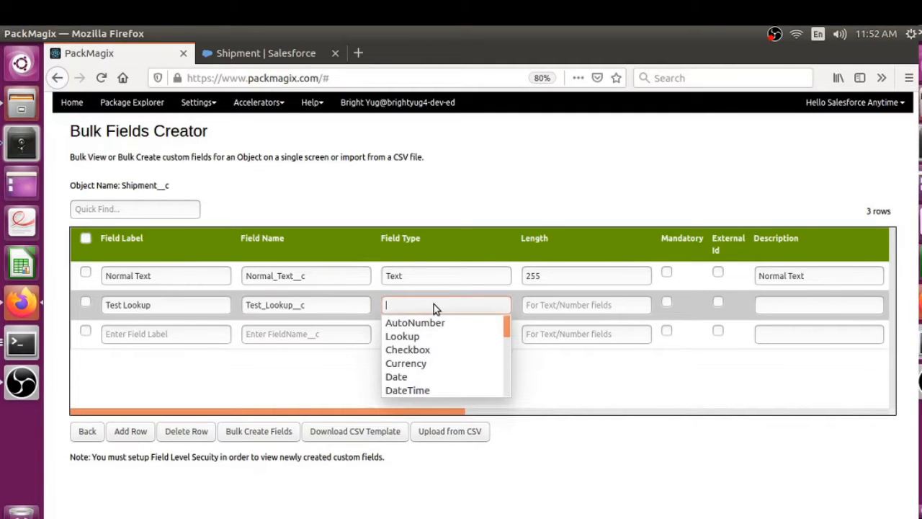
{"action": "left_click", "coordinate": [416, 337]}
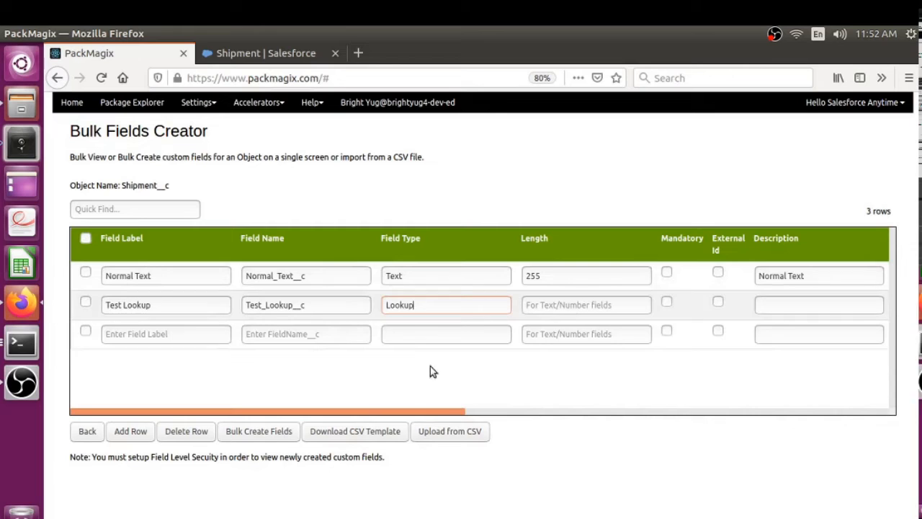
Step: Enter "Lookup" as both the description and the help text of the Test Lookup row
{"action": "left_click_drag", "start_coordinate": [411, 415], "coordinate": [613, 410]}
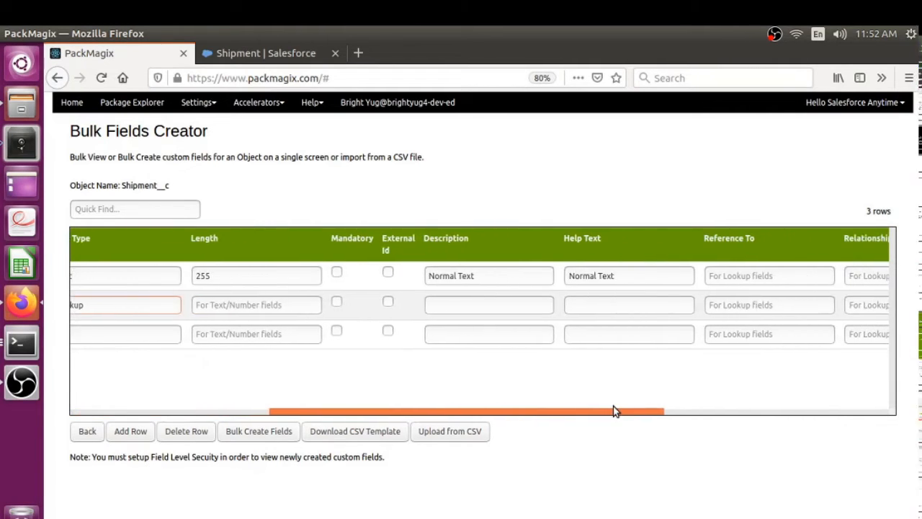
{"action": "left_click", "coordinate": [502, 308]}
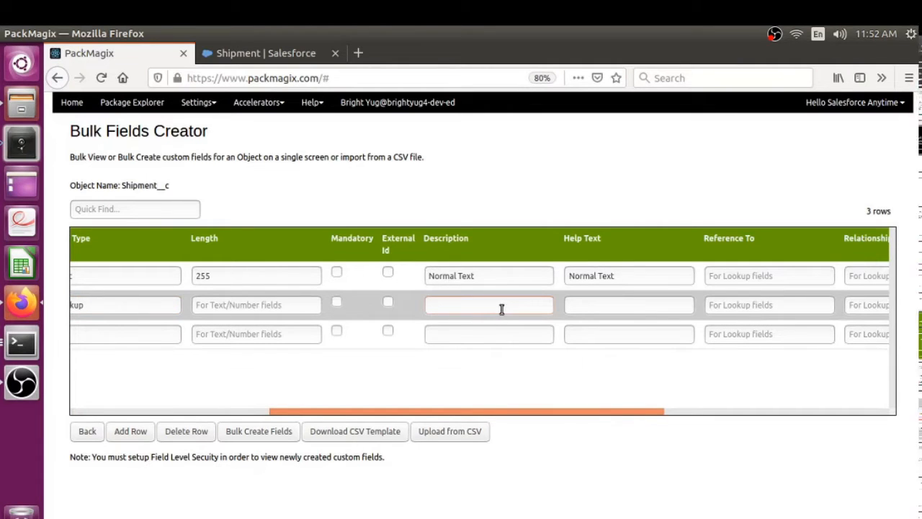
{"action": "type", "text": "Lookup"}
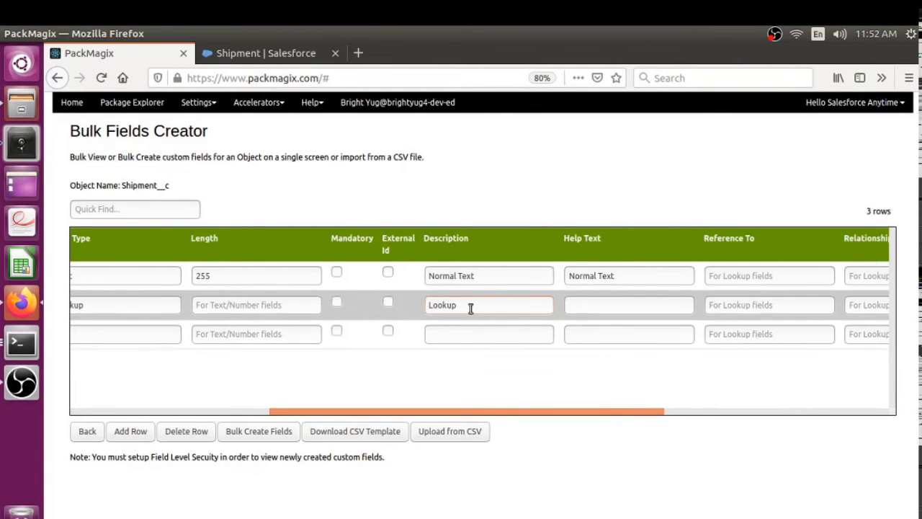
{"action": "double_click", "coordinate": [448, 305]}
{"action": "key", "text": "ctrl+c"}
{"action": "left_click", "coordinate": [593, 305]}
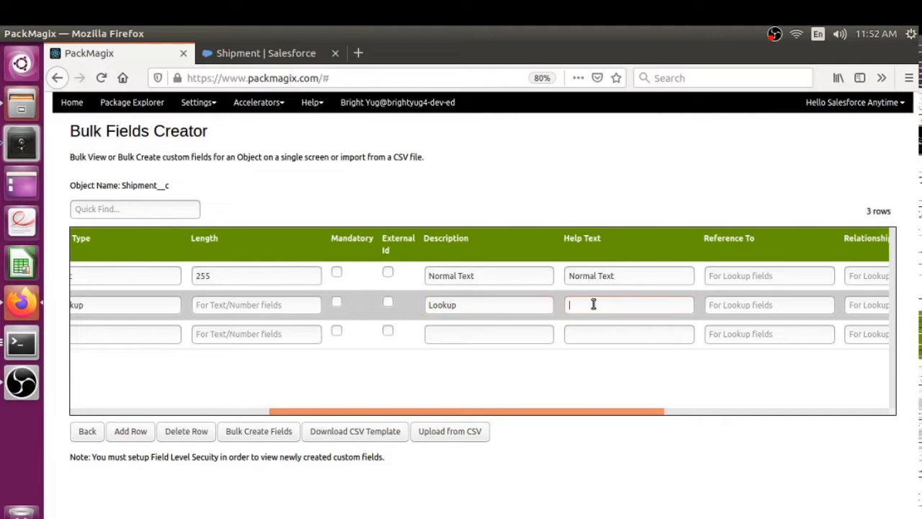
{"action": "key", "text": "ctrl+v"}
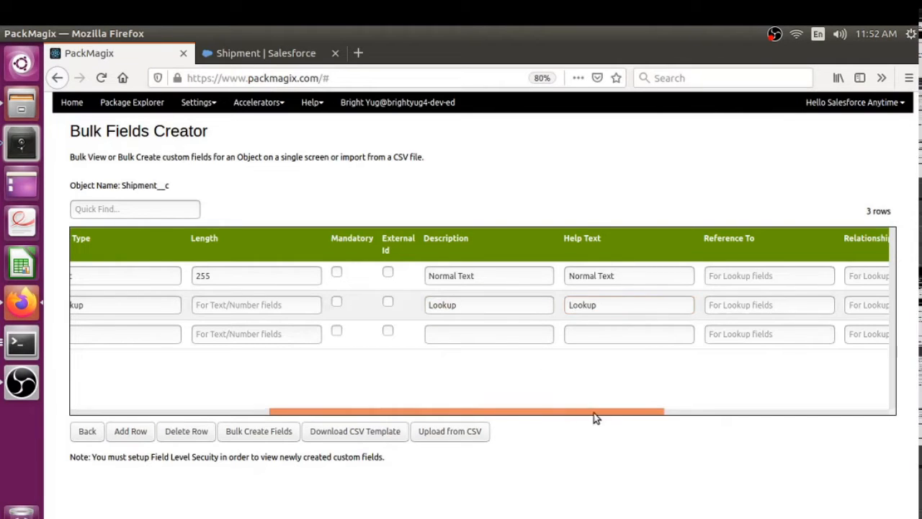
Step: Set the Test Lookup field to reference the Account object
{"action": "left_click_drag", "start_coordinate": [596, 411], "coordinate": [663, 414]}
{"action": "left_click_drag", "start_coordinate": [735, 415], "coordinate": [743, 413]}
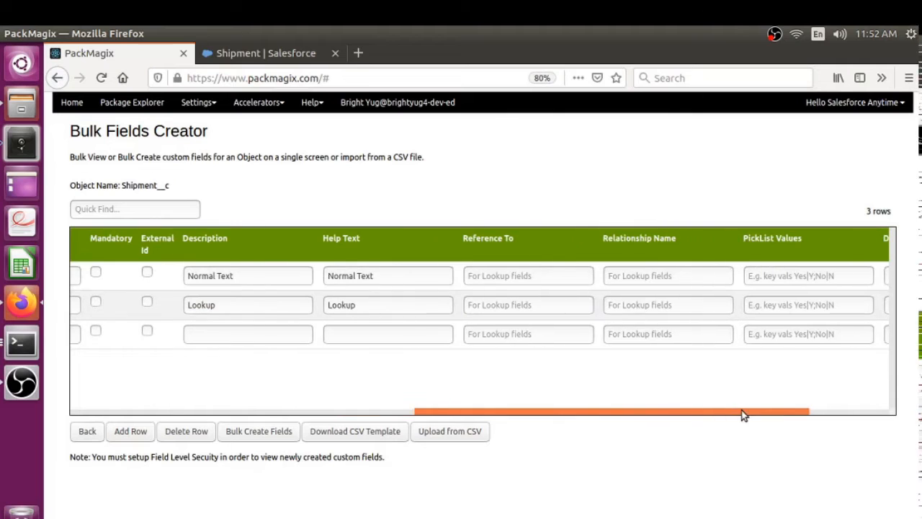
{"action": "left_click", "coordinate": [492, 308]}
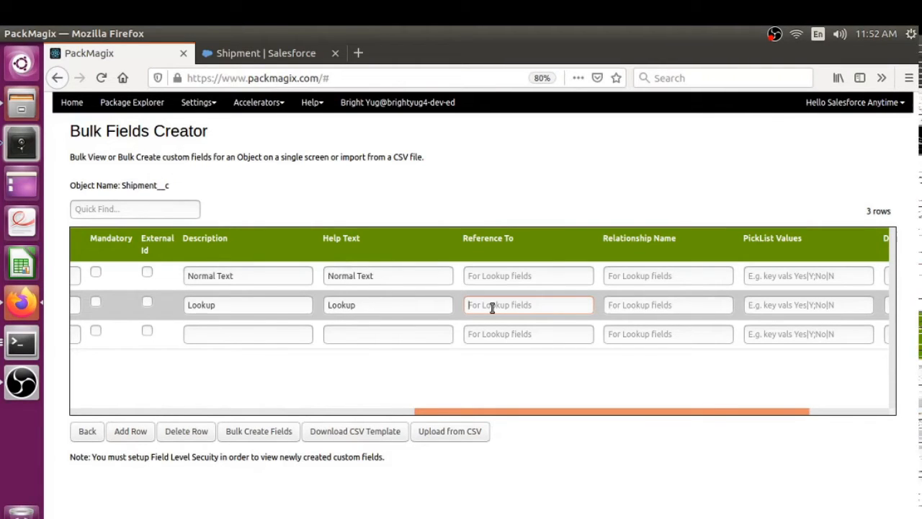
{"action": "type", "text": "Account__"}
{"action": "key", "text": "BackSpace"}
{"action": "key", "text": "BackSpace"}
{"action": "key", "text": "BackSpace"}
Step: Copy the referenced object name Account into the Test Lookup row's relationship name
{"action": "double_click", "coordinate": [482, 305]}
{"action": "key", "text": "ctrl+c"}
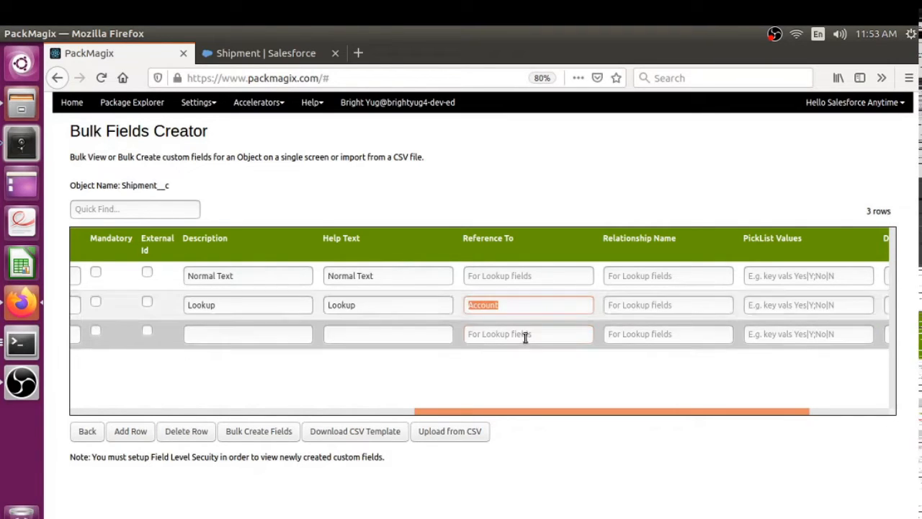
{"action": "left_click", "coordinate": [644, 306]}
{"action": "key", "text": "ctrl+v"}
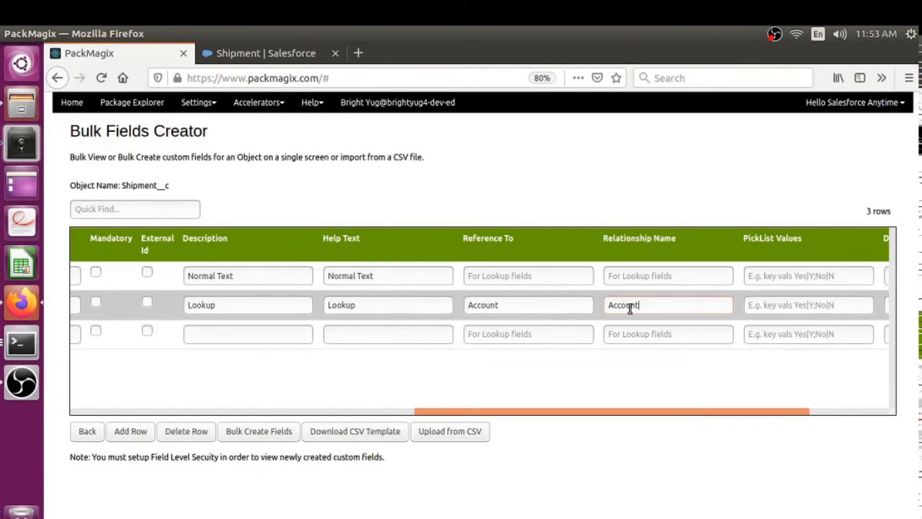
{"action": "left_click_drag", "start_coordinate": [607, 414], "coordinate": [709, 407]}
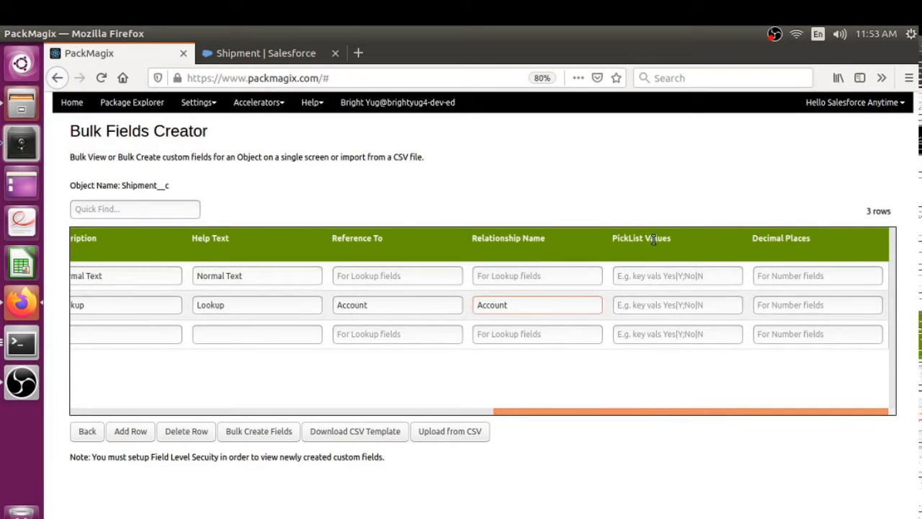
{"action": "left_click", "coordinate": [389, 305]}
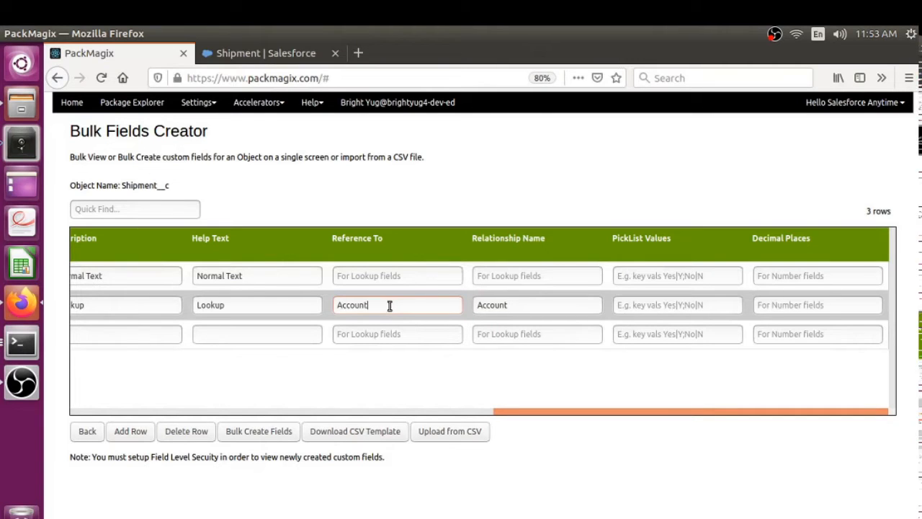
{"action": "left_click", "coordinate": [516, 305]}
{"action": "left_click", "coordinate": [830, 301]}
Step: Label the third new field "Test Picklist"
{"action": "left_click_drag", "start_coordinate": [684, 416], "coordinate": [150, 375]}
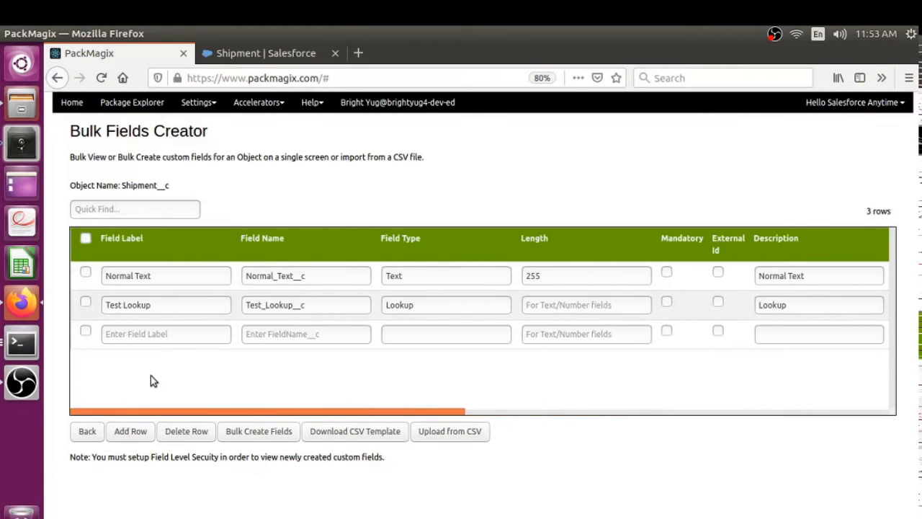
{"action": "left_click", "coordinate": [151, 335]}
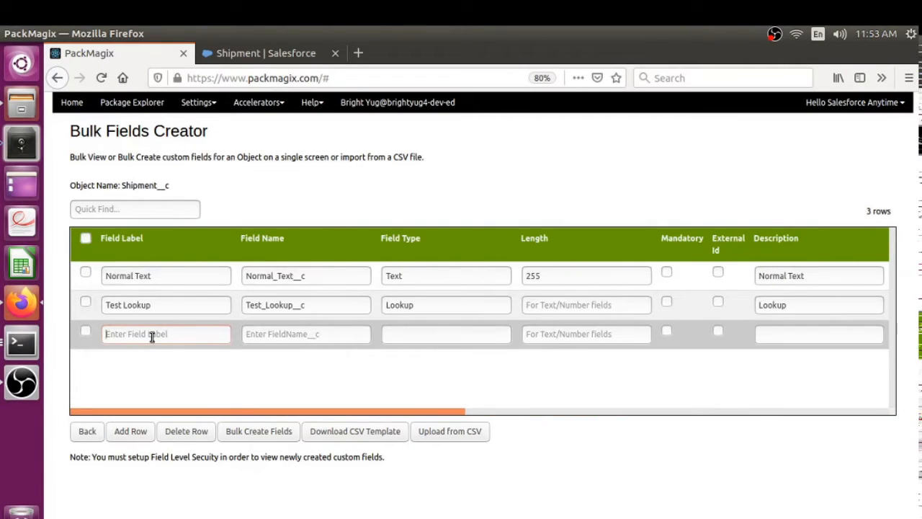
{"action": "type", "text": "Test Pick"}
{"action": "type", "text": "list"}
Step: Enter Test_Picklist__c as the Test Picklist row's field name and set its field type to Picklist
{"action": "left_click", "coordinate": [277, 335]}
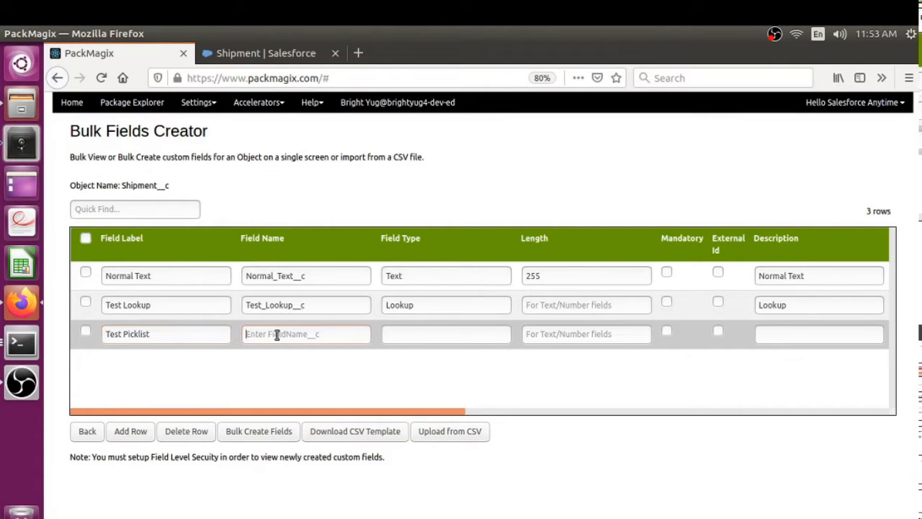
{"action": "type", "text": "Test"}
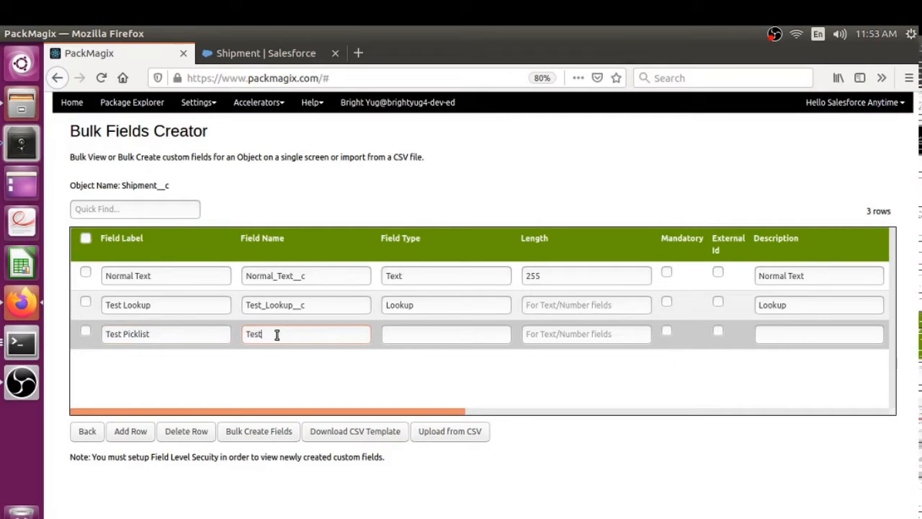
{"action": "type", "text": "_Picklist__c"}
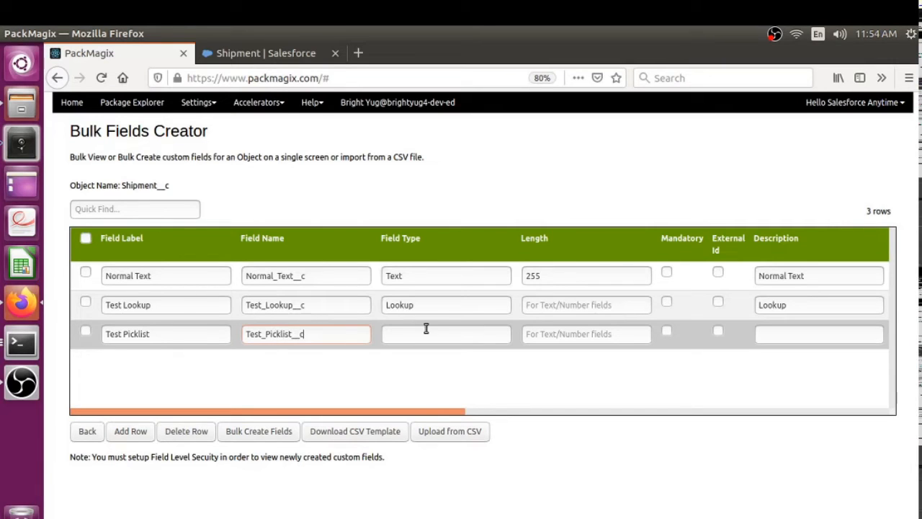
{"action": "type", "text": "pic"}
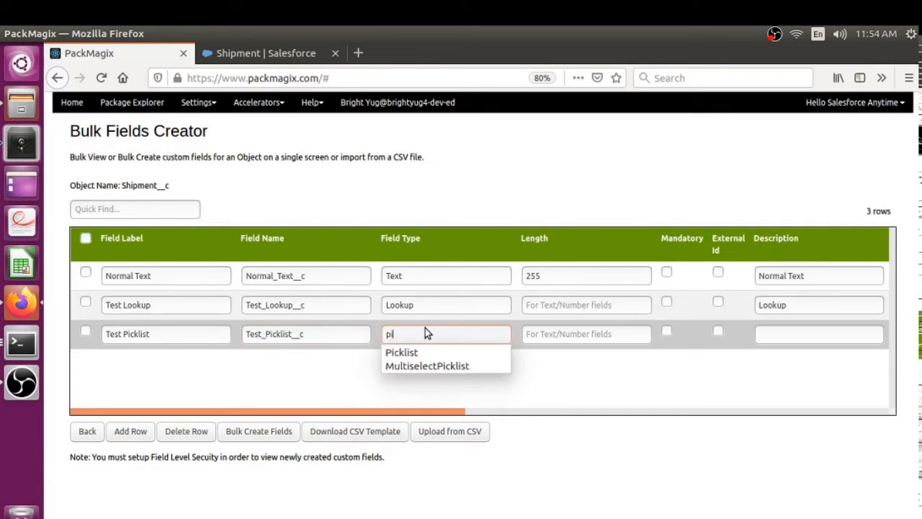
{"action": "left_click", "coordinate": [402, 353]}
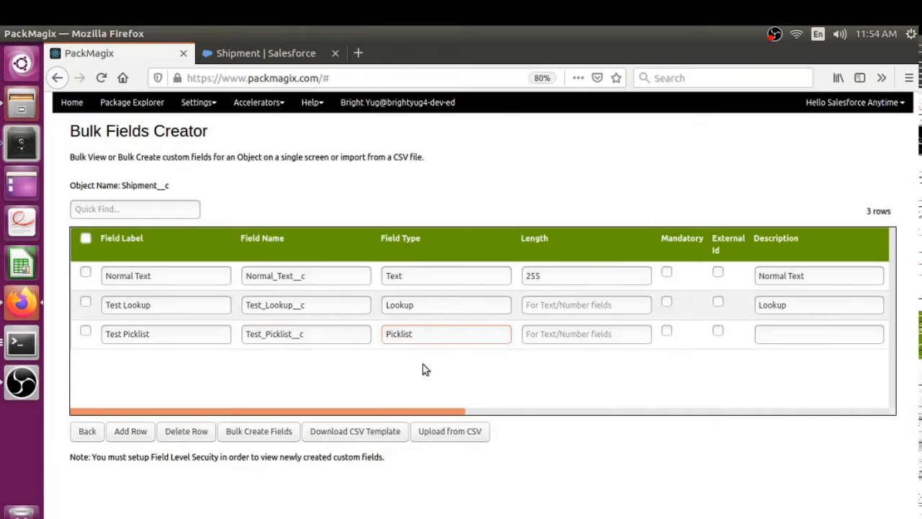
Step: Enter "Picklist" as both the description and the help text of the Test Picklist row
{"action": "left_click_drag", "start_coordinate": [444, 413], "coordinate": [626, 376]}
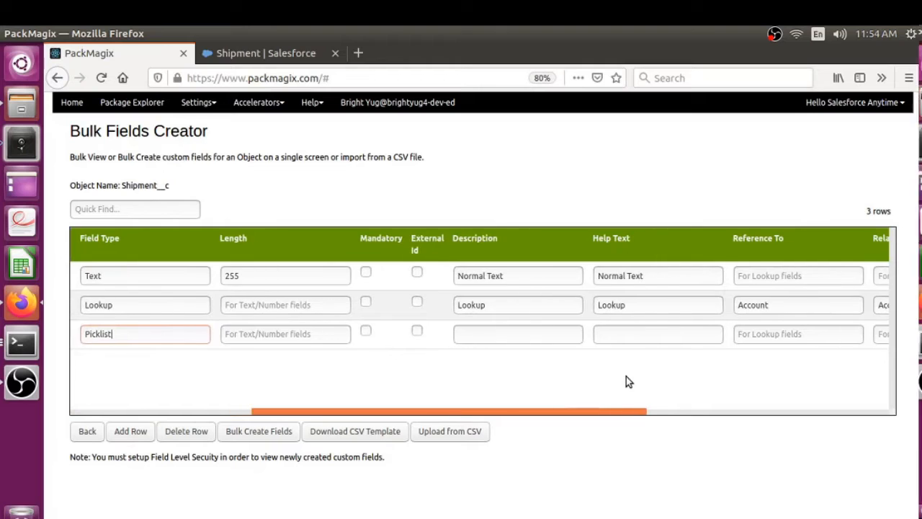
{"action": "left_click", "coordinate": [520, 337]}
{"action": "type", "text": "Picklist"}
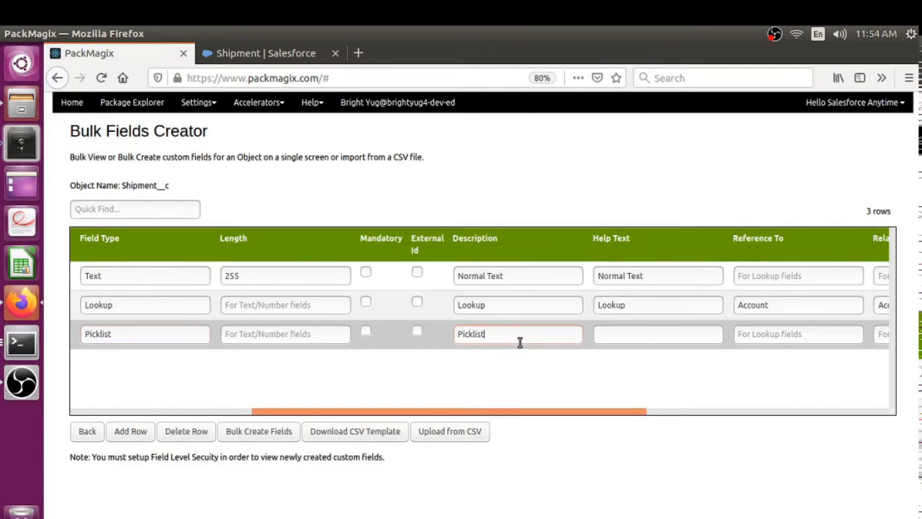
{"action": "double_click", "coordinate": [474, 339]}
{"action": "key", "text": "ctrl+c"}
{"action": "left_click", "coordinate": [611, 342]}
{"action": "key", "text": "ctrl+v"}
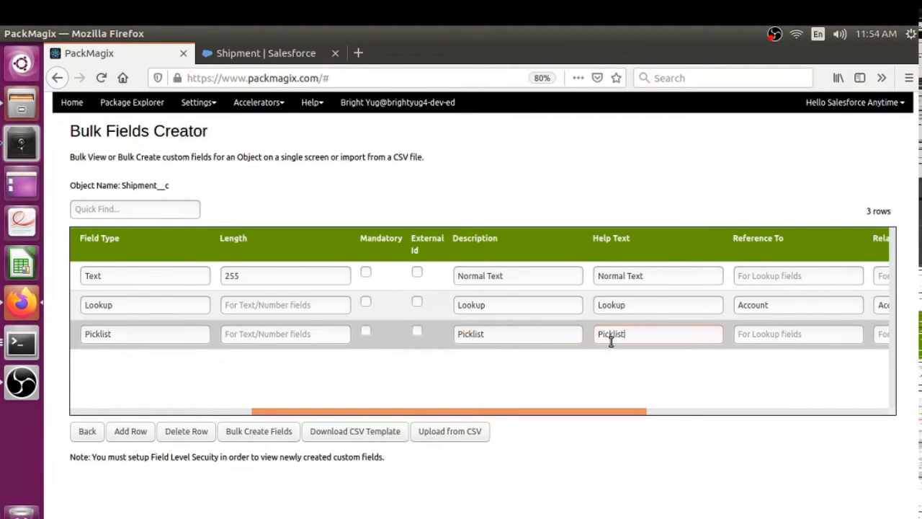
Step: Enter Yes|Y;No|N as the picklist values of the Test Picklist row
{"action": "left_click_drag", "start_coordinate": [573, 411], "coordinate": [695, 398]}
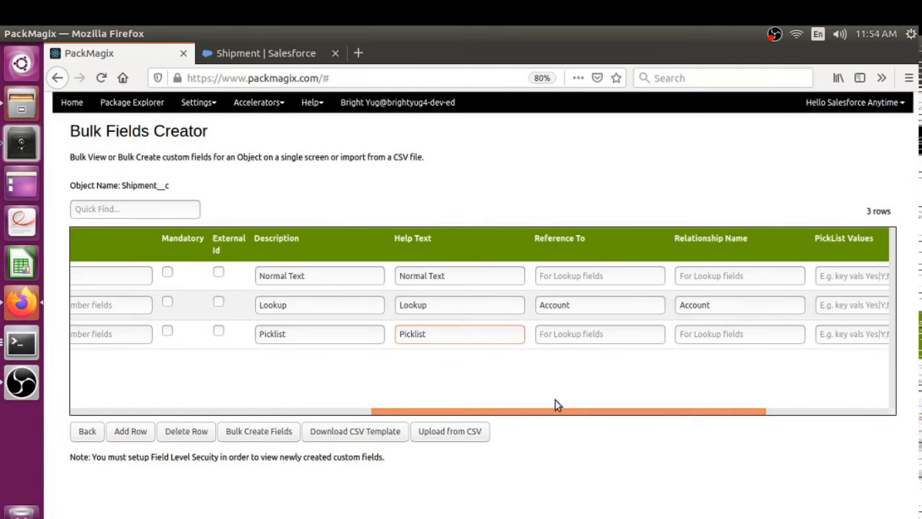
{"action": "left_click_drag", "start_coordinate": [547, 418], "coordinate": [694, 408]}
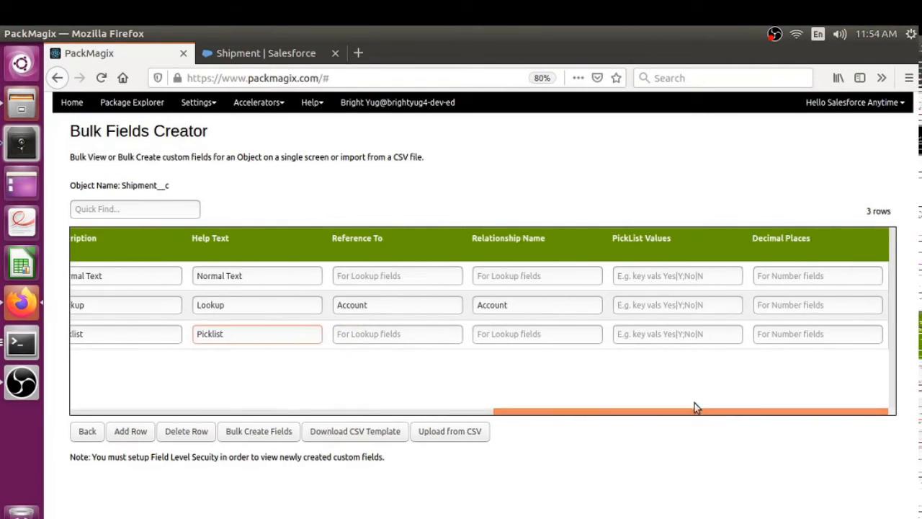
{"action": "left_click", "coordinate": [660, 339]}
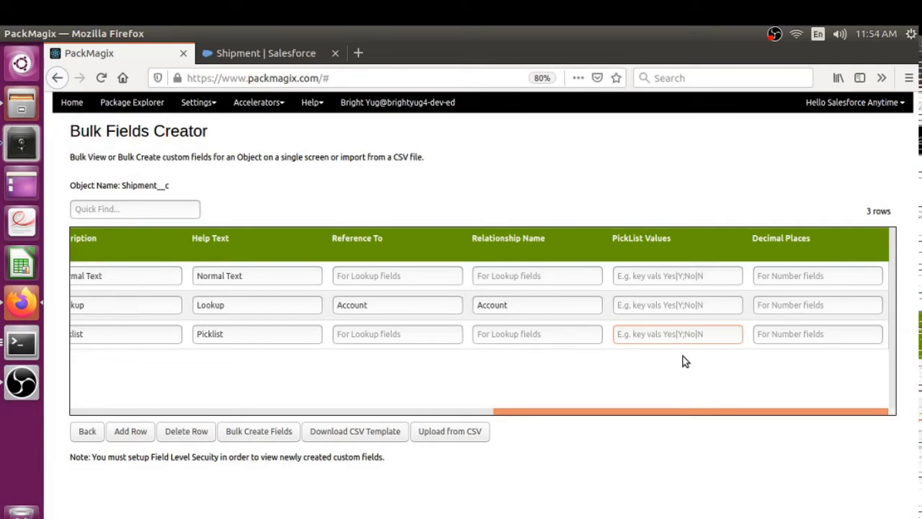
{"action": "type", "text": "Yes"}
{"action": "type", "text": "|"}
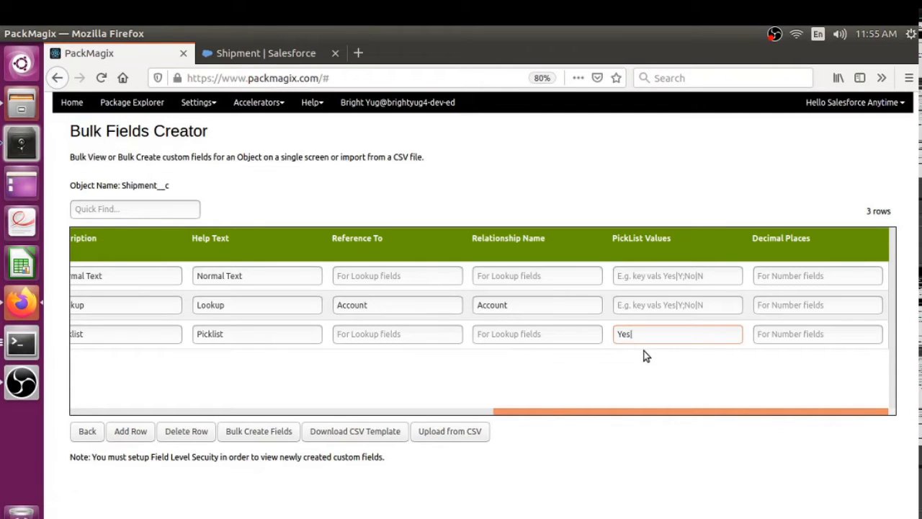
{"action": "type", "text": "Y;"}
{"action": "type", "text": "No|N"}
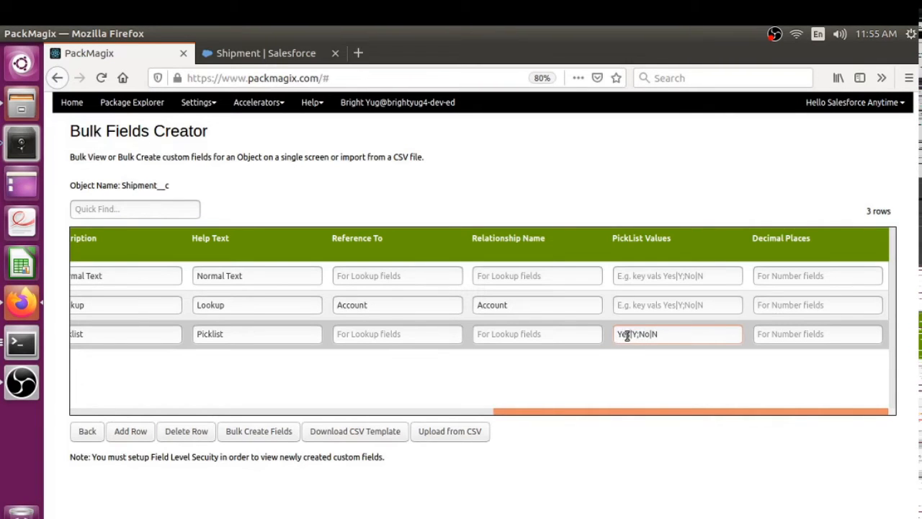
Step: Try Yes;No as the Test Picklist row's picklist values and undo the replacement
{"action": "left_click_drag", "start_coordinate": [619, 336], "coordinate": [720, 336]}
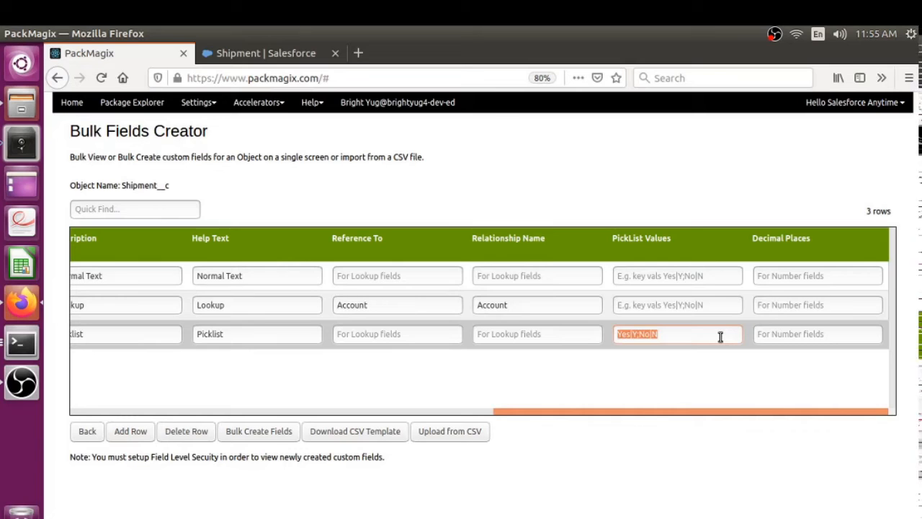
{"action": "type", "text": "Yes;No"}
{"action": "left_click_drag", "start_coordinate": [661, 334], "coordinate": [562, 332]}
{"action": "key", "text": "BackSpace"}
{"action": "key", "text": "ctrl+z"}
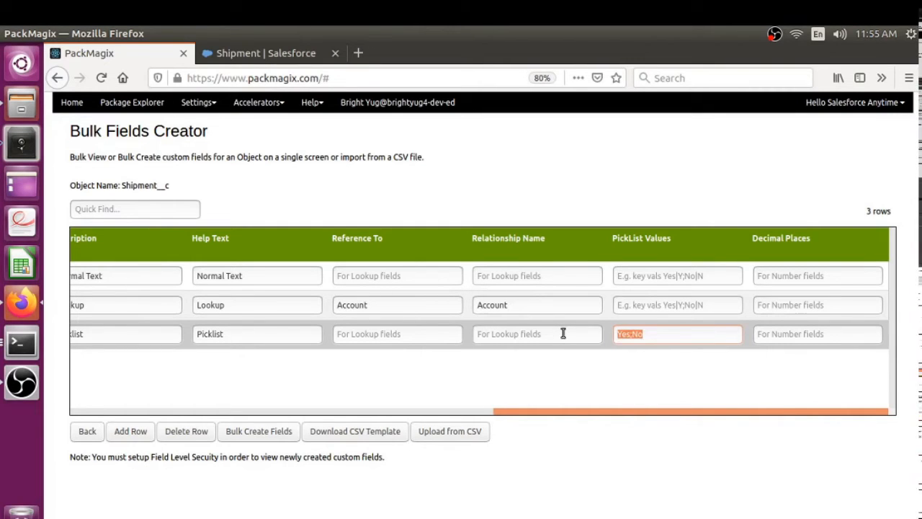
{"action": "key", "text": "ctrl+z"}
{"action": "left_click", "coordinate": [697, 331]}
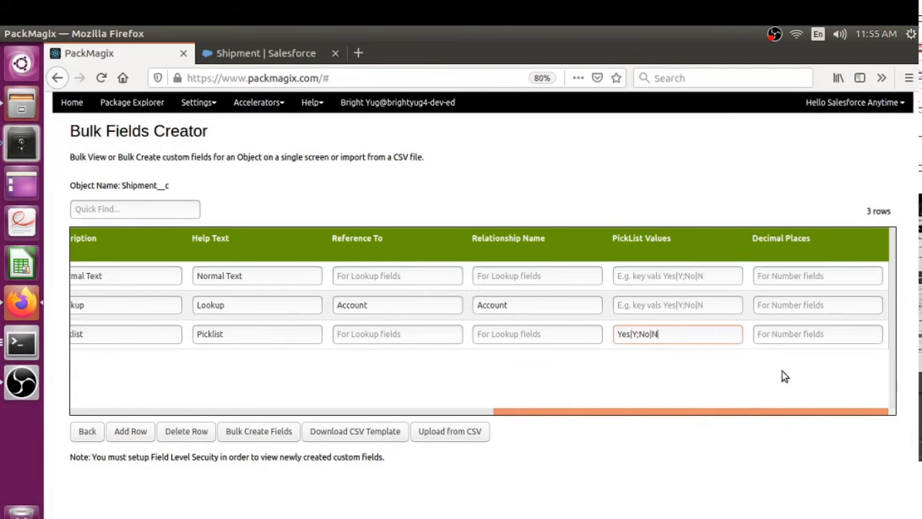
Step: Add a fourth field row and label it "Test Number"
{"action": "left_click_drag", "start_coordinate": [771, 418], "coordinate": [125, 374]}
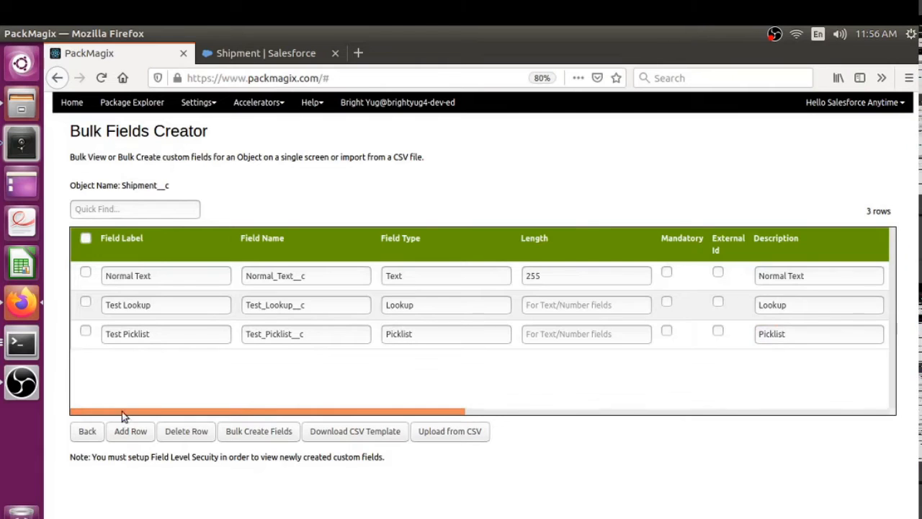
{"action": "left_click", "coordinate": [124, 435]}
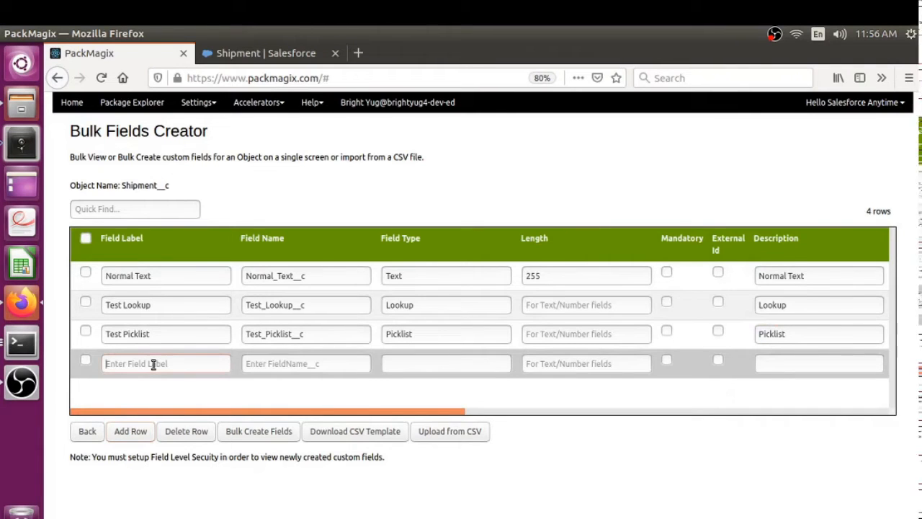
{"action": "type", "text": "Test"}
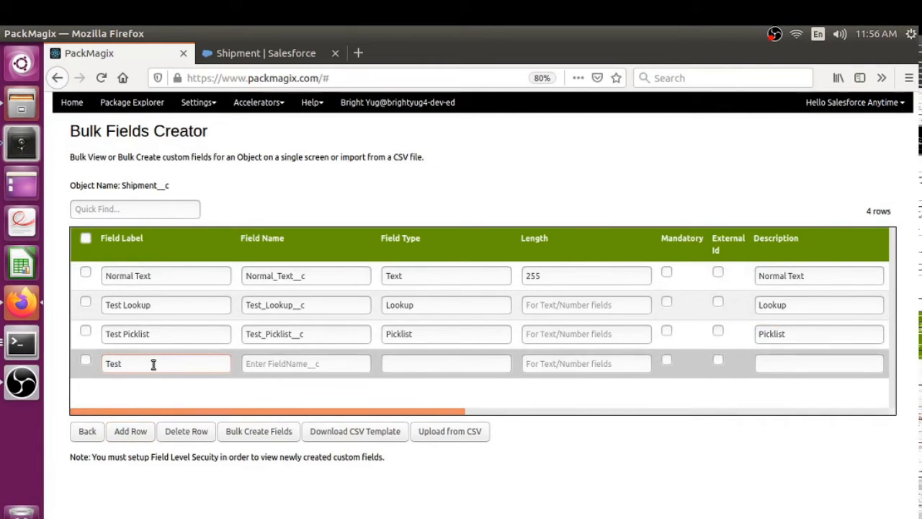
{"action": "type", "text": "_Number"}
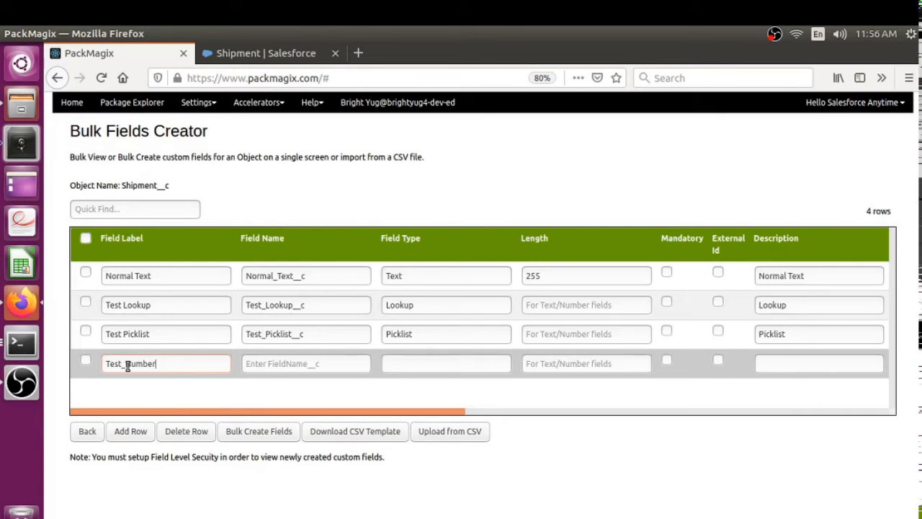
{"action": "left_click", "coordinate": [128, 364]}
{"action": "key", "text": "BackSpace"}
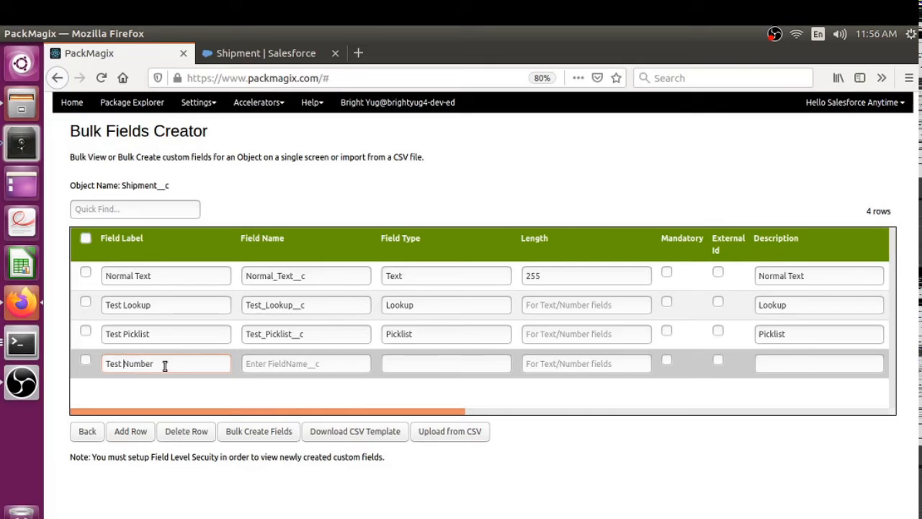
Step: Enter Test_Number__c as the Test Number row's field name and set its field type to Number
{"action": "left_click", "coordinate": [260, 363]}
{"action": "type", "text": "Tes"}
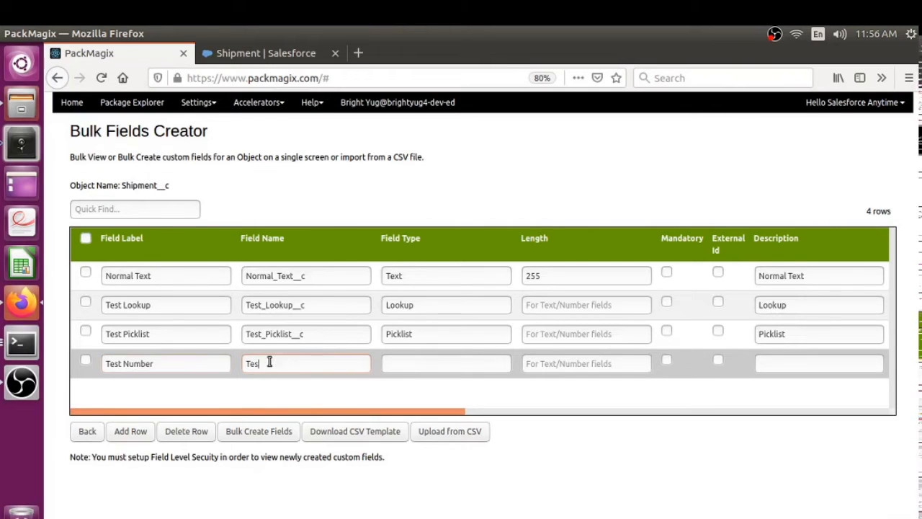
{"action": "type", "text": "t"}
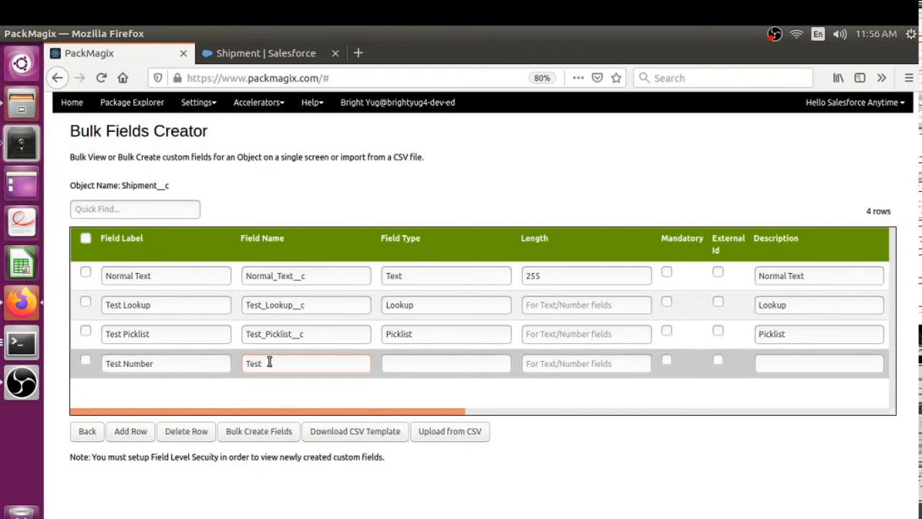
{"action": "type", "text": "_Number"}
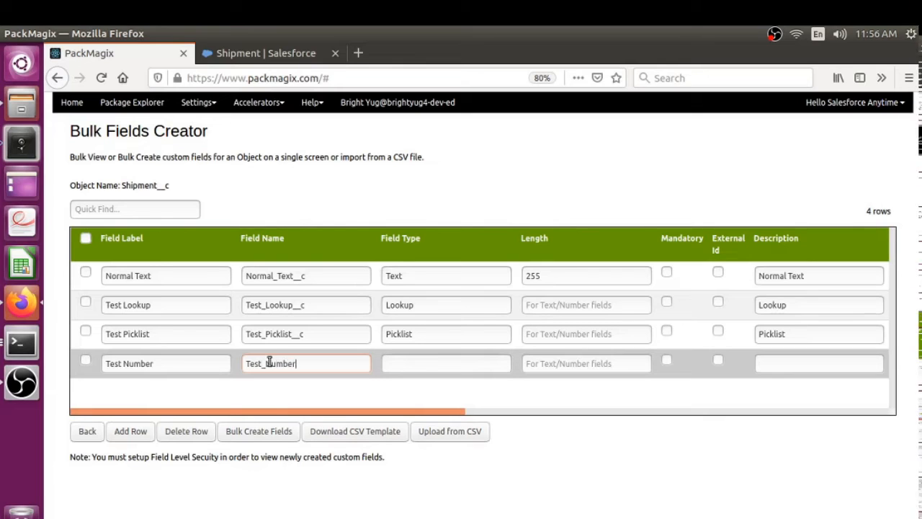
{"action": "type", "text": "__c"}
{"action": "left_click", "coordinate": [450, 367]}
{"action": "type", "text": "Num"}
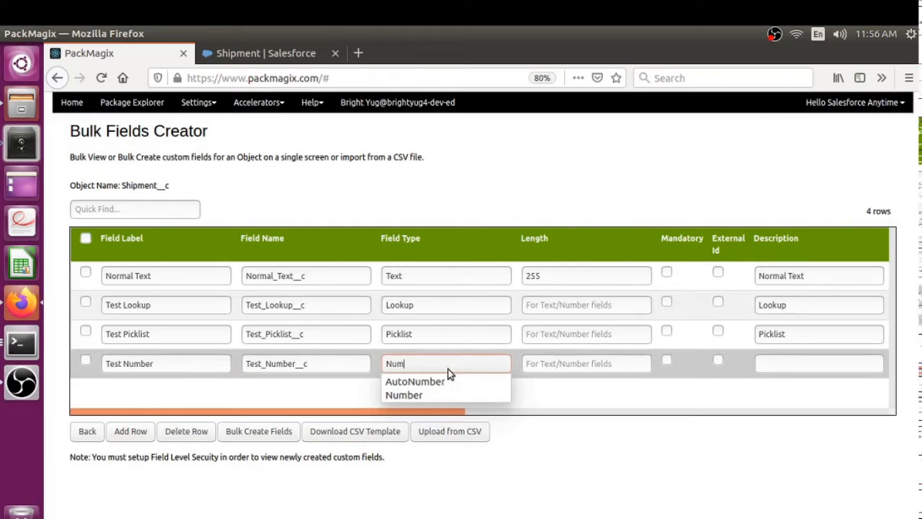
{"action": "left_click", "coordinate": [401, 396]}
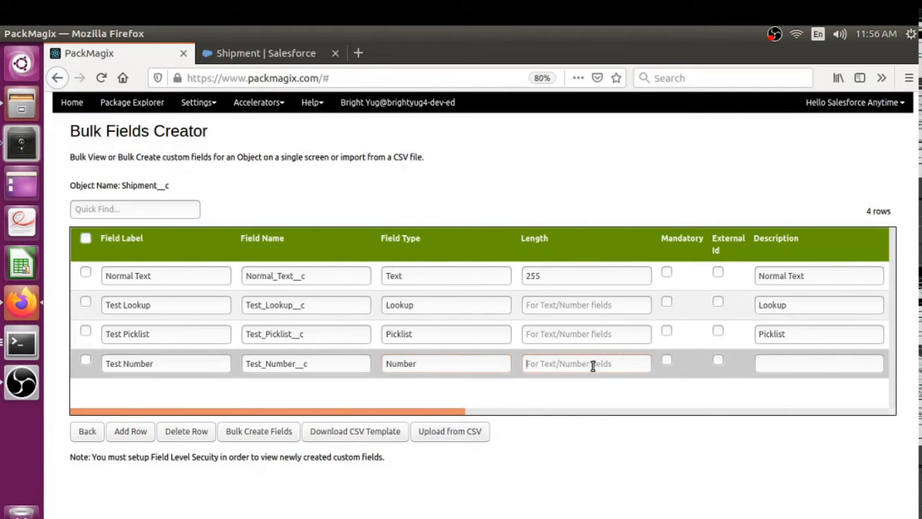
Step: Set the Test Number row's length to 18 and its decimal places to 2
{"action": "left_click_drag", "start_coordinate": [443, 412], "coordinate": [458, 413]}
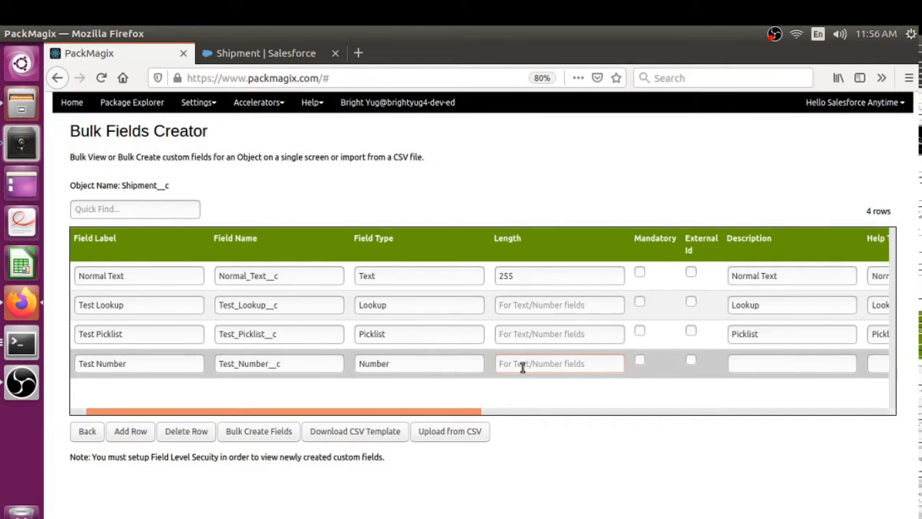
{"action": "type", "text": "18"}
{"action": "left_click_drag", "start_coordinate": [444, 412], "coordinate": [873, 383]}
{"action": "left_click", "coordinate": [854, 368]}
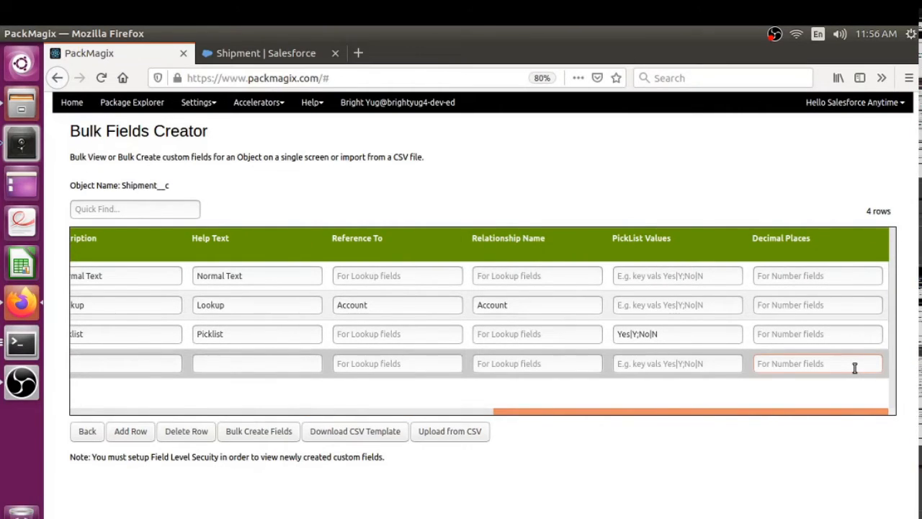
{"action": "type", "text": "2"}
Step: Enter "Number" as both the description and the help text of the Test Number row
{"action": "left_click_drag", "start_coordinate": [827, 414], "coordinate": [705, 415]}
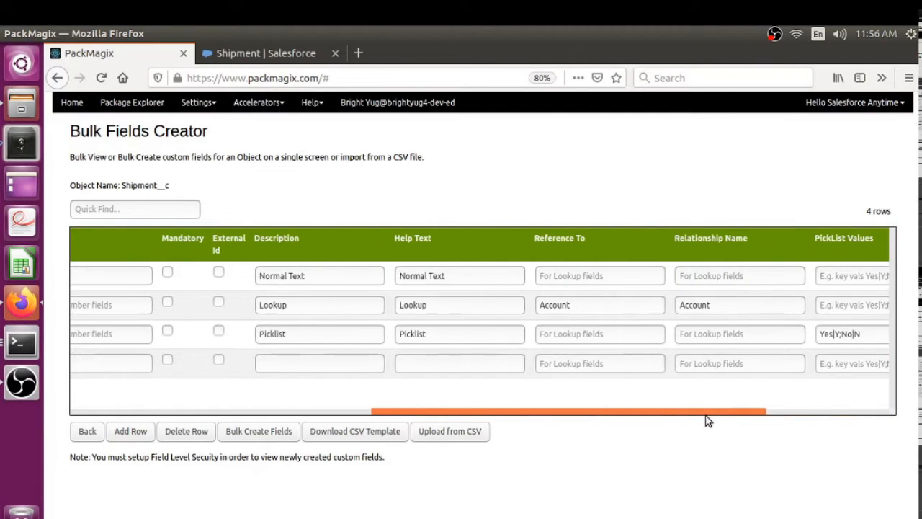
{"action": "left_click", "coordinate": [280, 360]}
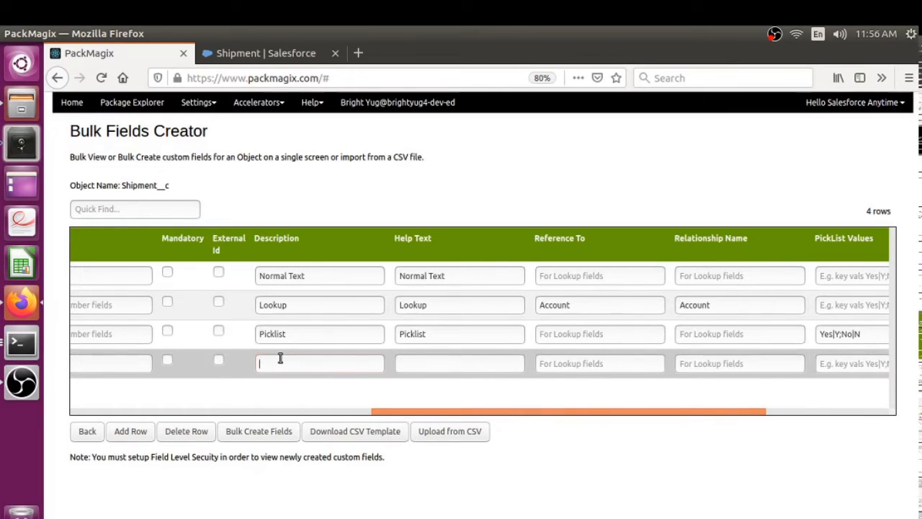
{"action": "type", "text": "Number"}
{"action": "left_click", "coordinate": [430, 364]}
{"action": "type", "text": "Number"}
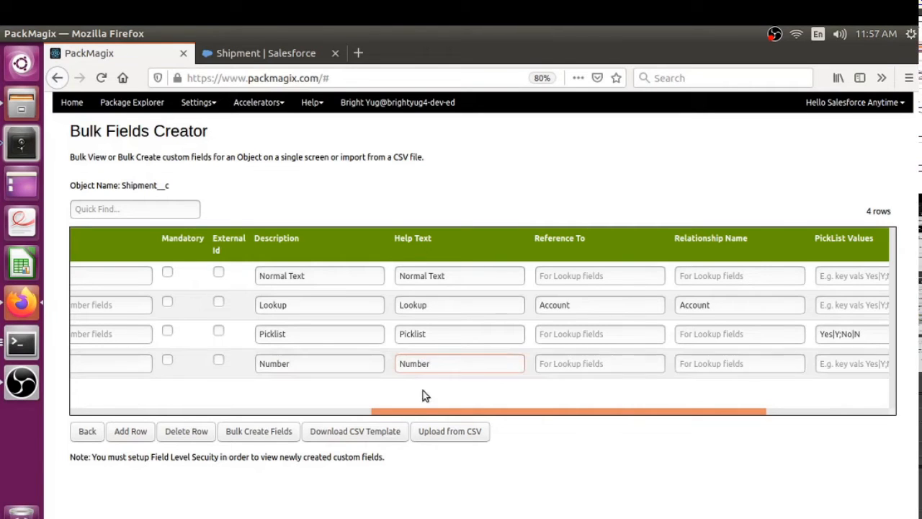
Step: Bulk create the four defined custom fields on the Shipment__c object
{"action": "left_click_drag", "start_coordinate": [420, 412], "coordinate": [101, 417]}
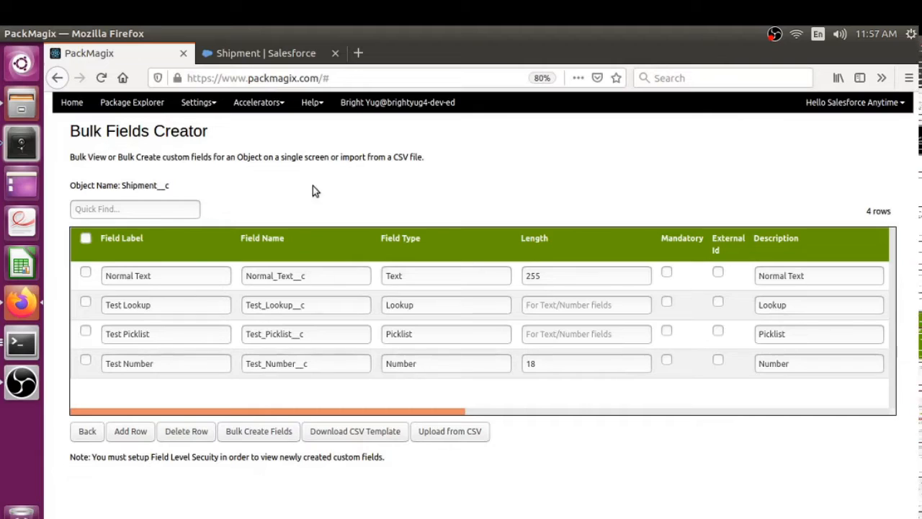
{"action": "left_click", "coordinate": [261, 432]}
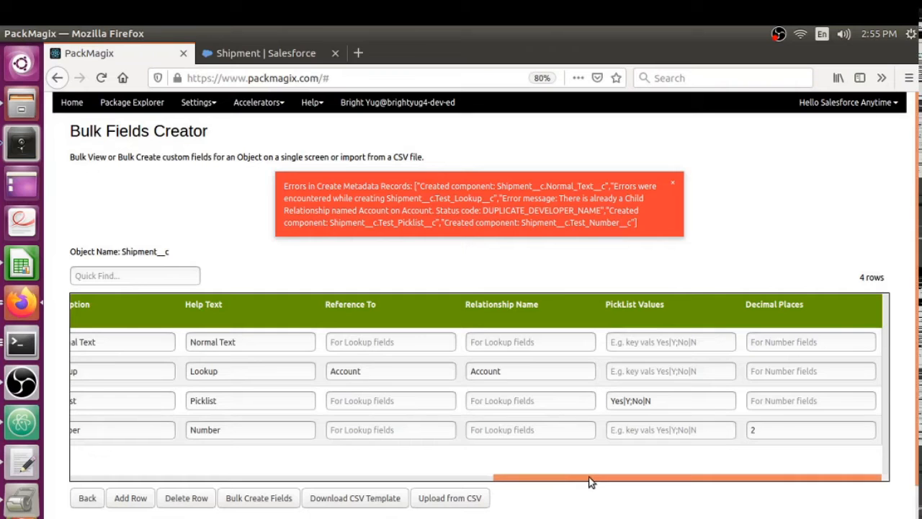
Step: Clear the relationship name of the Test Lookup row
{"action": "left_click_drag", "start_coordinate": [588, 482], "coordinate": [550, 485]}
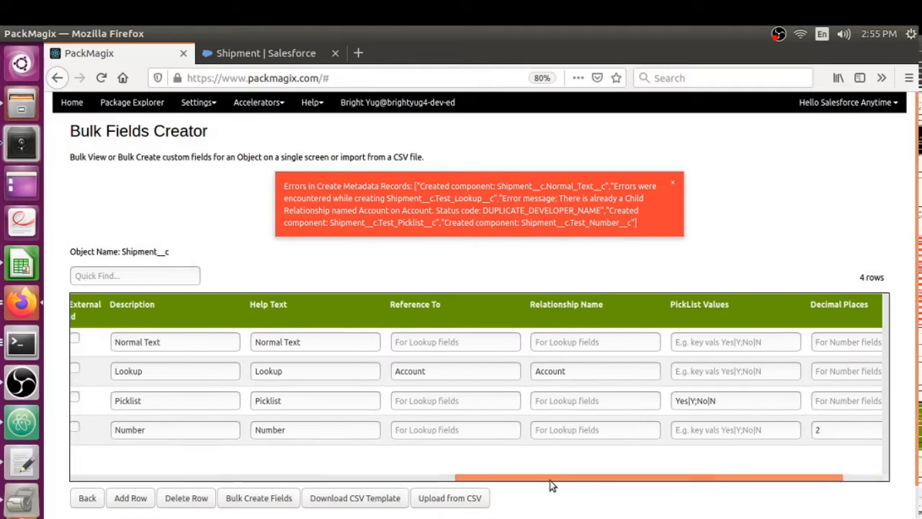
{"action": "double_click", "coordinate": [553, 372]}
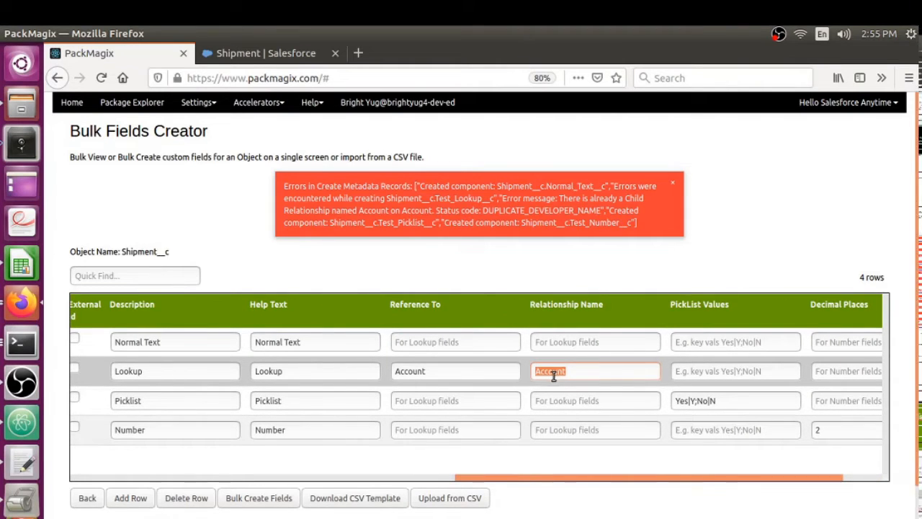
{"action": "key", "text": "BackSpace"}
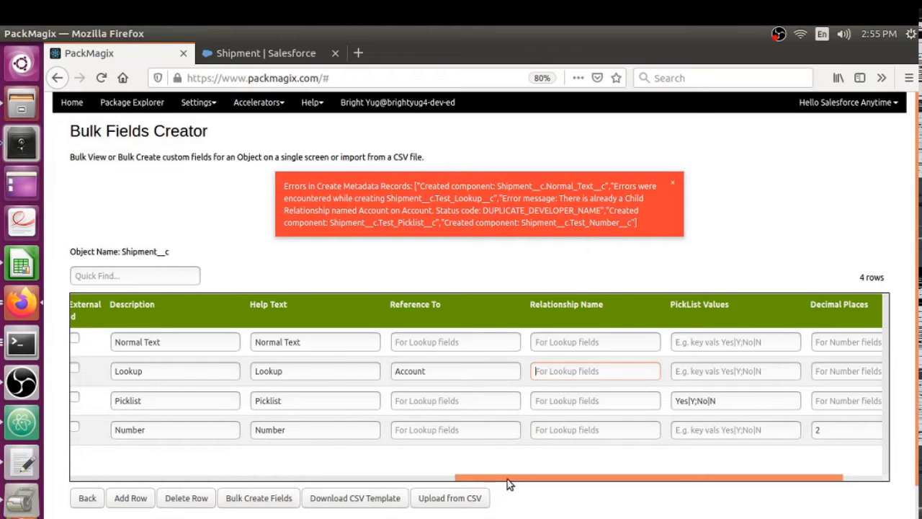
Step: Copy the Test Lookup row's field name into its relationship name and trim the suffix to leave Test_Lookup
{"action": "left_click_drag", "start_coordinate": [507, 483], "coordinate": [83, 493]}
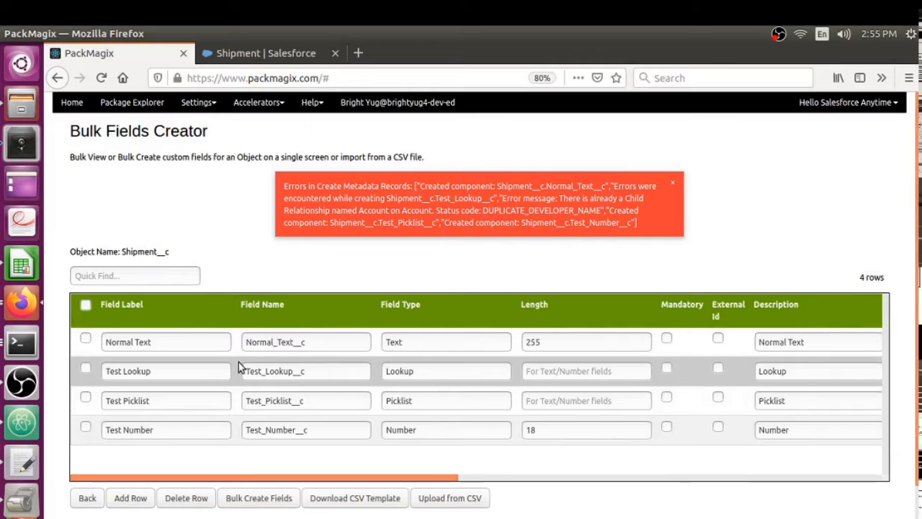
{"action": "double_click", "coordinate": [265, 370]}
{"action": "key", "text": "ctrl+c"}
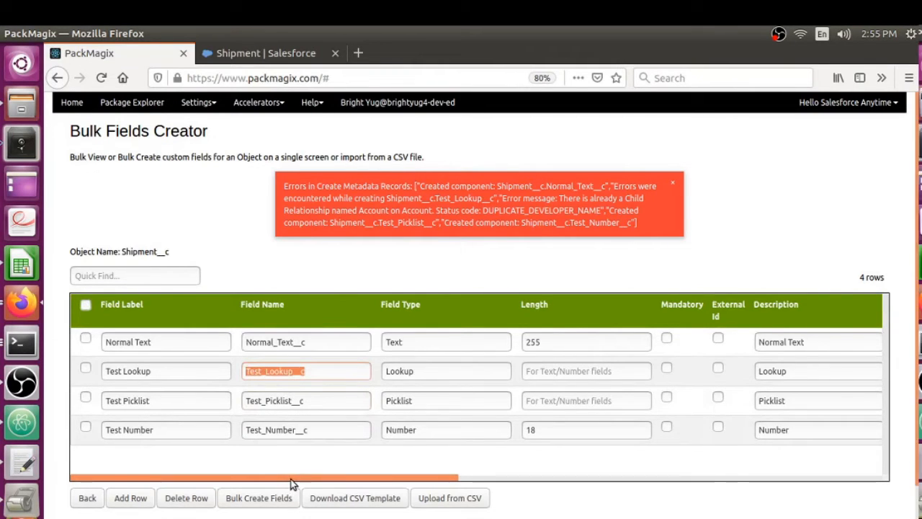
{"action": "left_click_drag", "start_coordinate": [293, 477], "coordinate": [717, 464]}
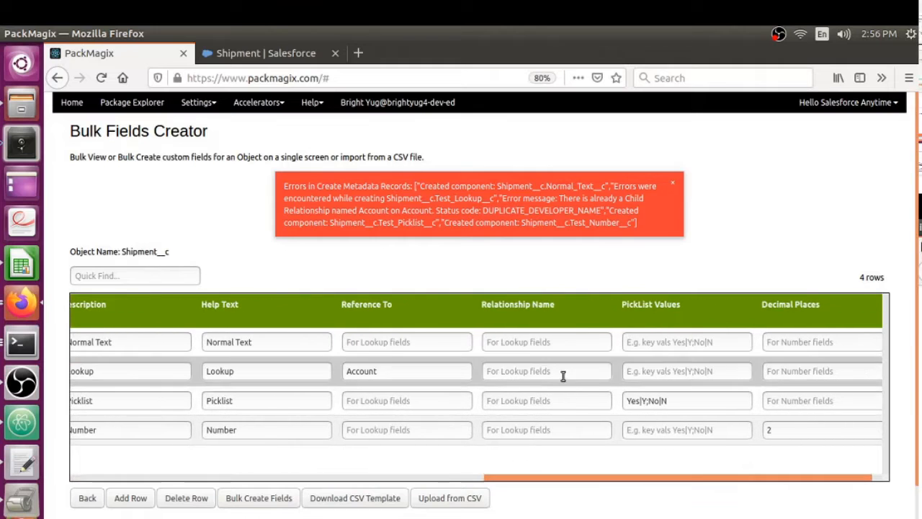
{"action": "left_click", "coordinate": [535, 373]}
{"action": "key", "text": "ctrl+v"}
{"action": "key", "text": "BackSpace"}
{"action": "key", "text": "BackSpace"}
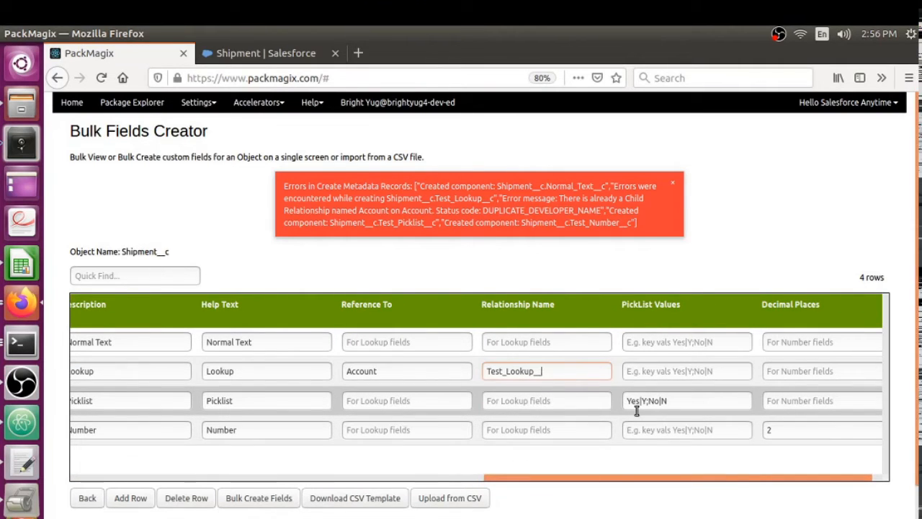
{"action": "key", "text": "BackSpace"}
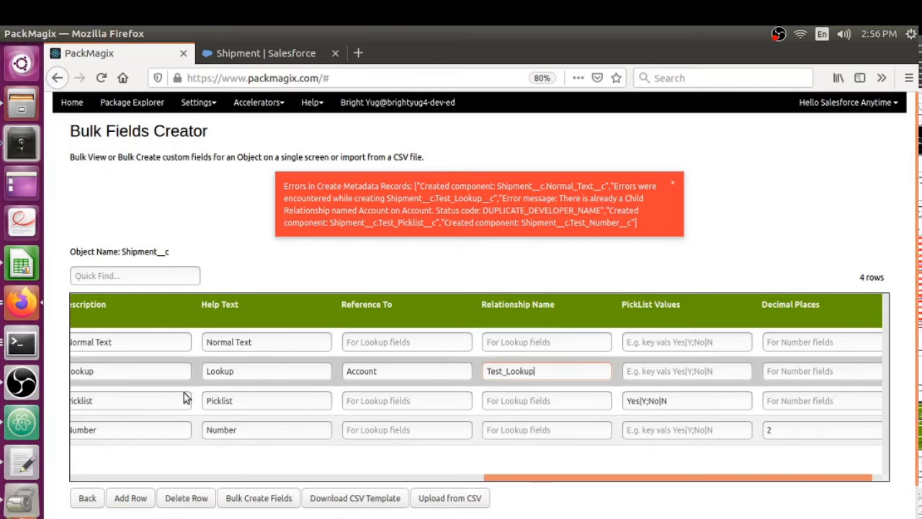
{"action": "left_click", "coordinate": [538, 483]}
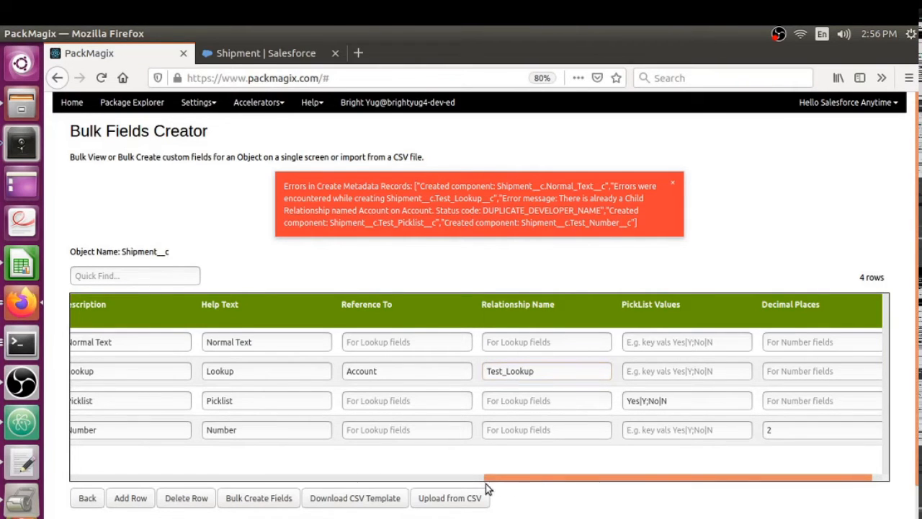
{"action": "left_click_drag", "start_coordinate": [511, 479], "coordinate": [82, 467]}
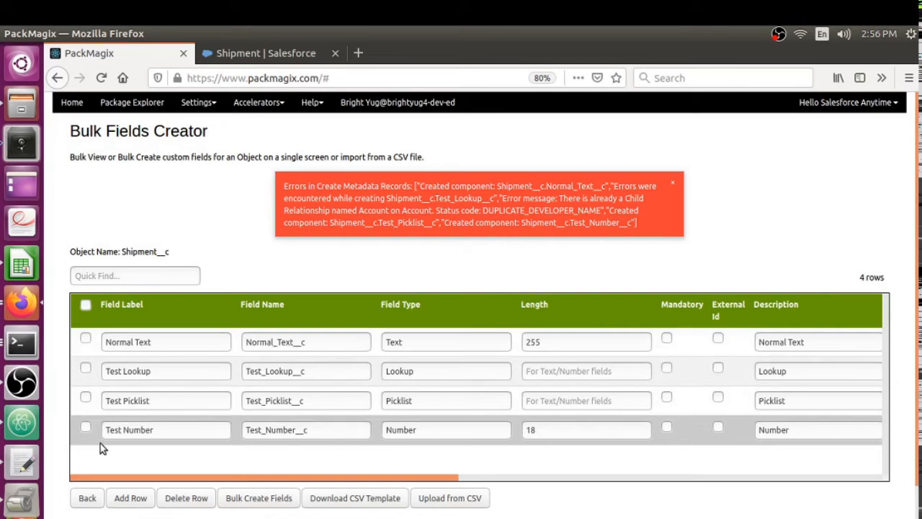
Step: Delete the Normal Text, Test Picklist and Test Number rows and try to bulk create the remaining Test Lookup field
{"action": "left_click", "coordinate": [84, 340]}
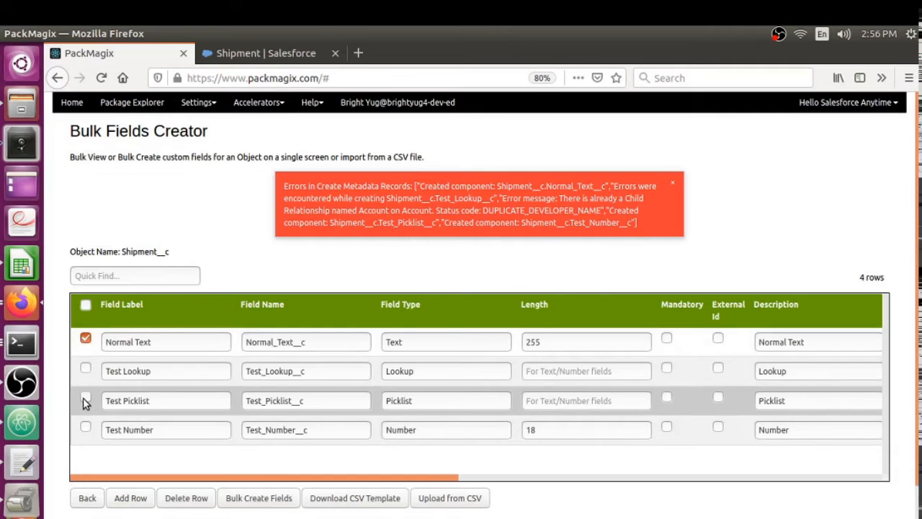
{"action": "left_click", "coordinate": [85, 399]}
{"action": "left_click", "coordinate": [86, 427]}
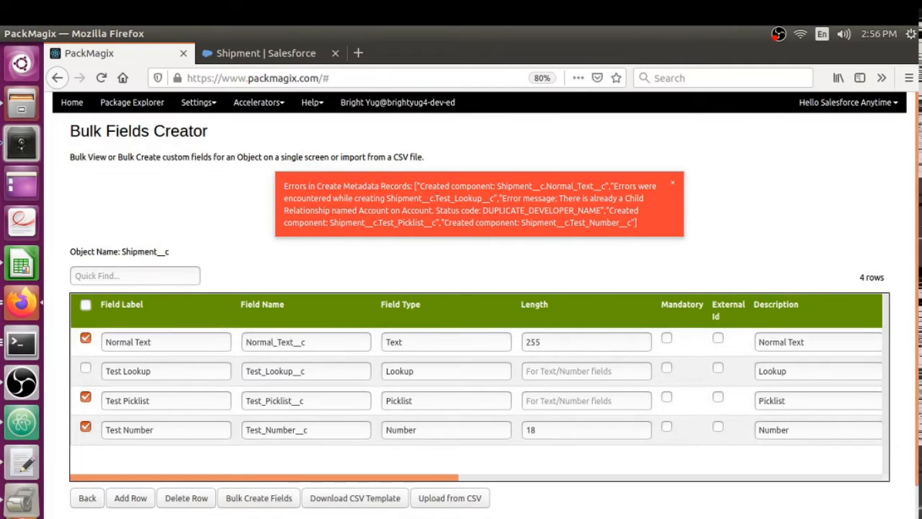
{"action": "left_click", "coordinate": [184, 504]}
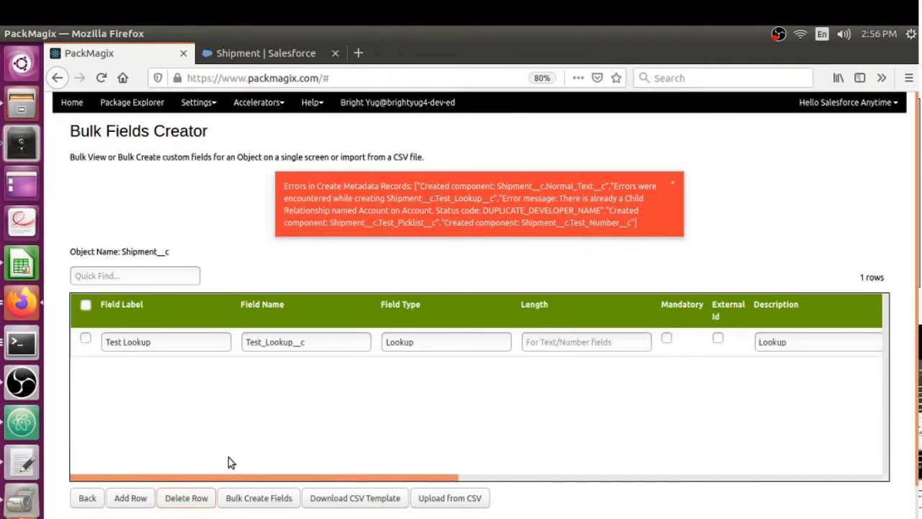
{"action": "left_click_drag", "start_coordinate": [226, 476], "coordinate": [137, 471]}
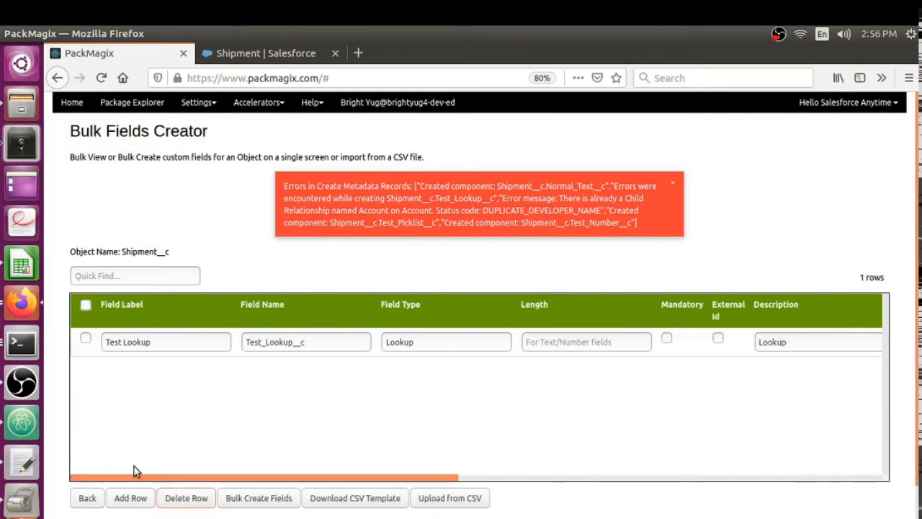
{"action": "left_click", "coordinate": [259, 498]}
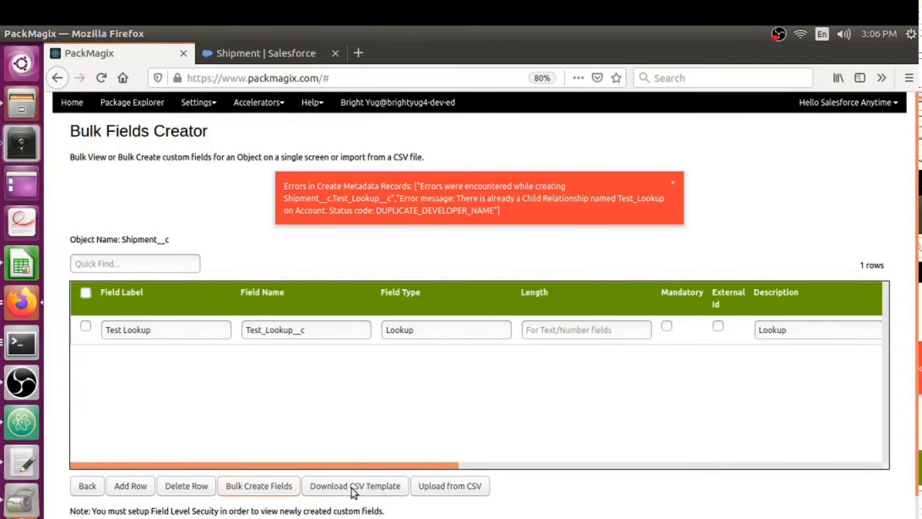
Step: Set the Test Lookup row's relationship name to Account_Lookup and bulk create the field on Shipment__c
{"action": "left_click_drag", "start_coordinate": [360, 463], "coordinate": [669, 487]}
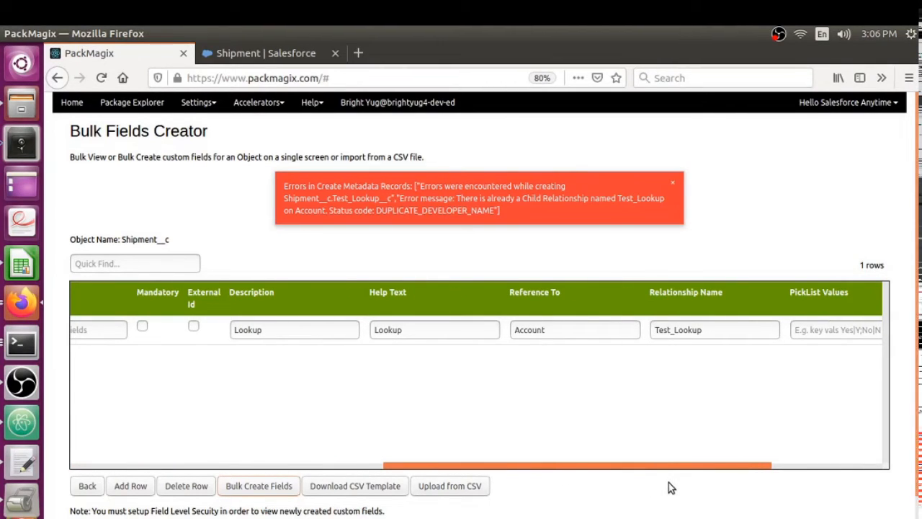
{"action": "double_click", "coordinate": [658, 331]}
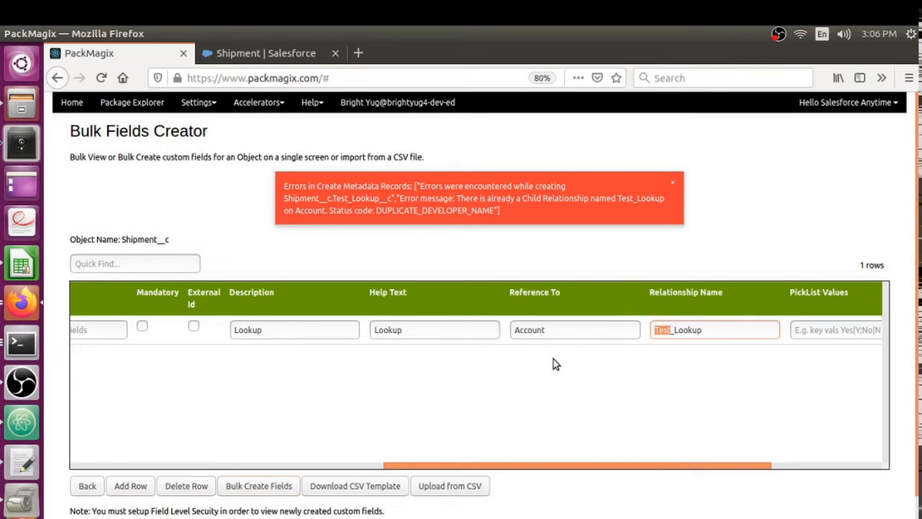
{"action": "type", "text": "Accou"}
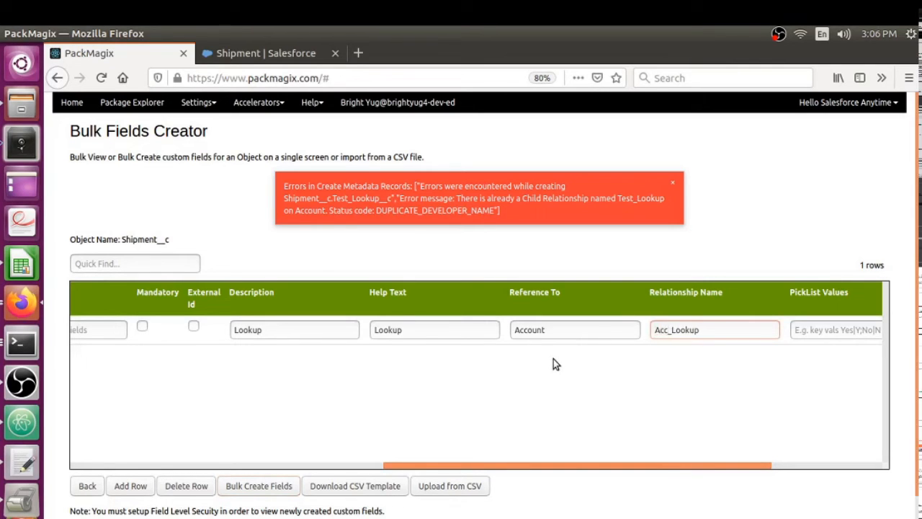
{"action": "type", "text": "nt"}
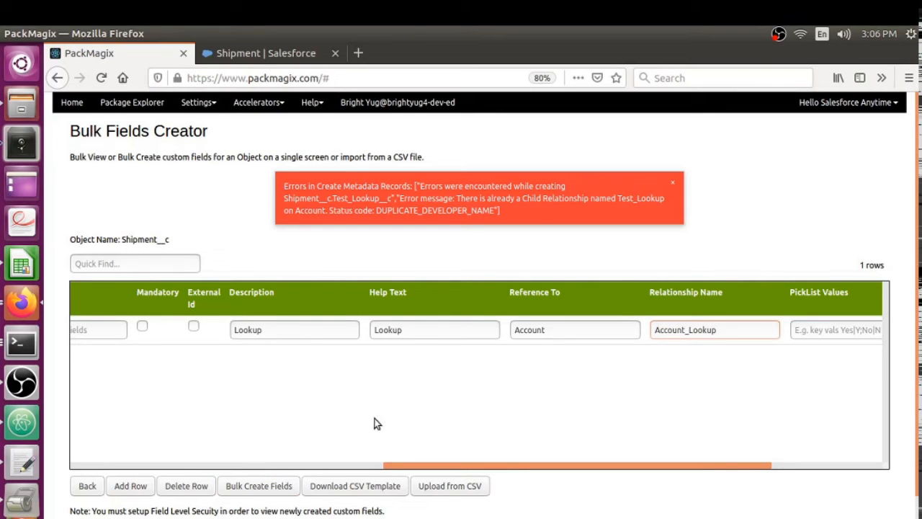
{"action": "left_click", "coordinate": [250, 489]}
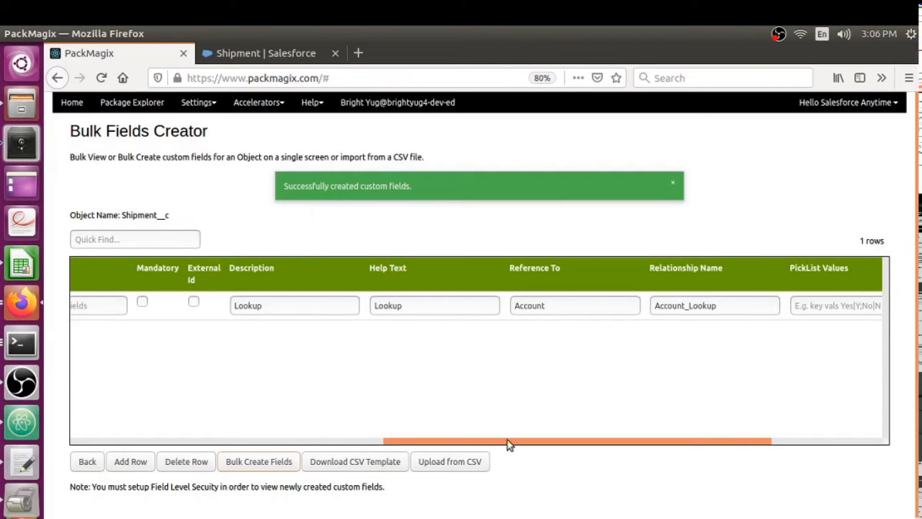
Step: Return to the object's field list and reload the Shipment__c fields by switching to CustomHttpHeader and back
{"action": "left_click_drag", "start_coordinate": [508, 444], "coordinate": [145, 446]}
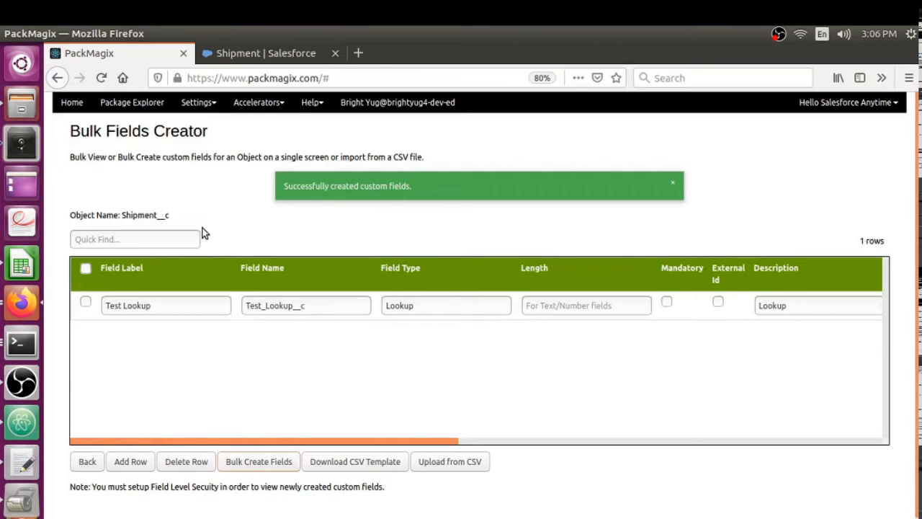
{"action": "left_click", "coordinate": [87, 466]}
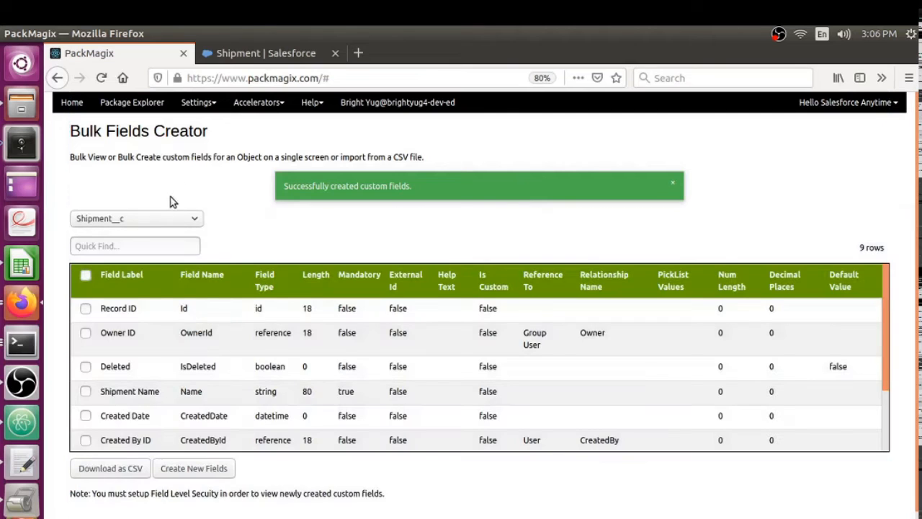
{"action": "left_click", "coordinate": [170, 220]}
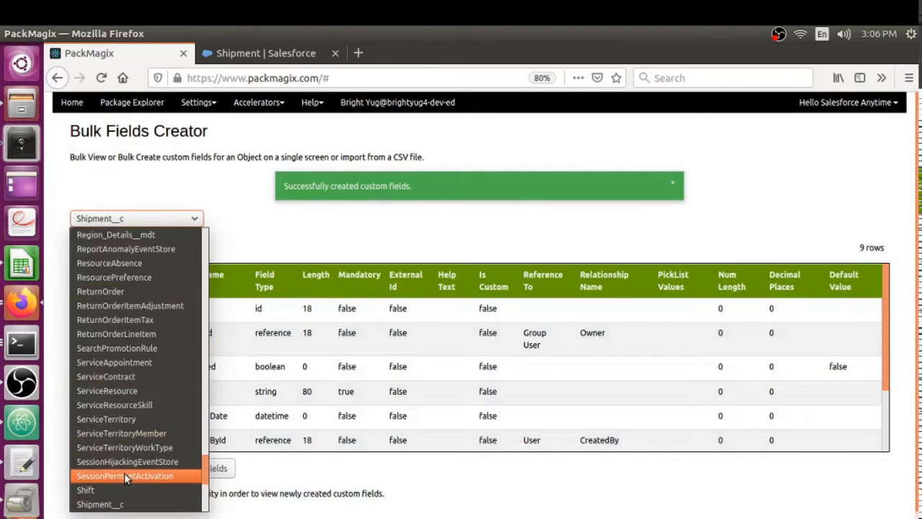
{"action": "scroll", "coordinate": [124, 473], "scroll_direction": "up", "scroll_amount": 20}
{"action": "scroll", "coordinate": [143, 370], "scroll_direction": "up", "scroll_amount": 5}
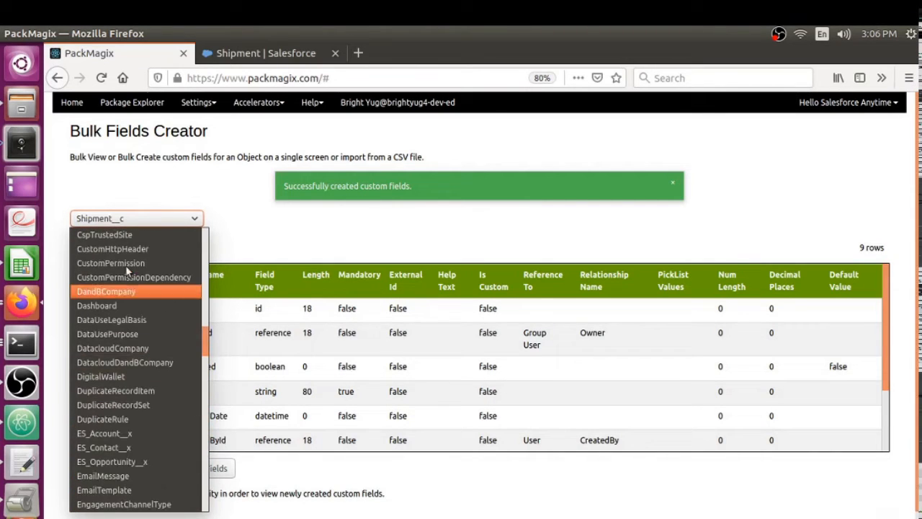
{"action": "left_click", "coordinate": [124, 292]}
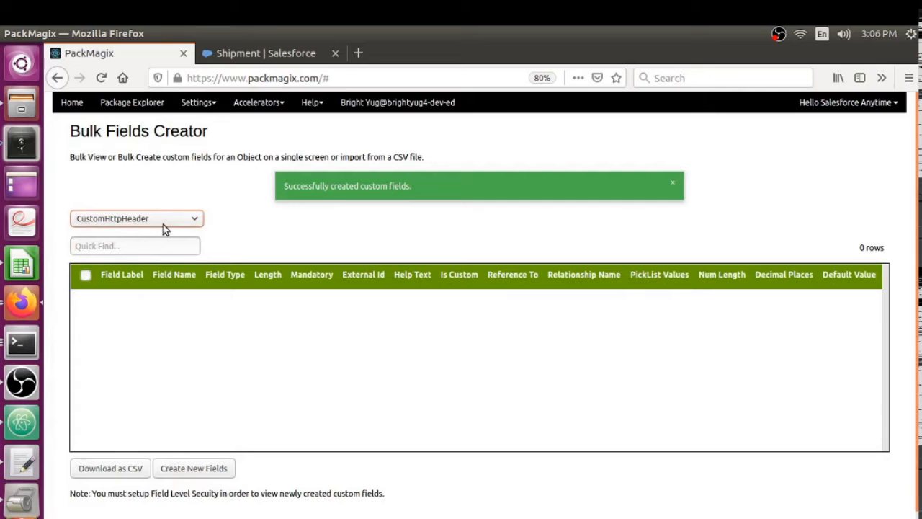
{"action": "left_click", "coordinate": [166, 224]}
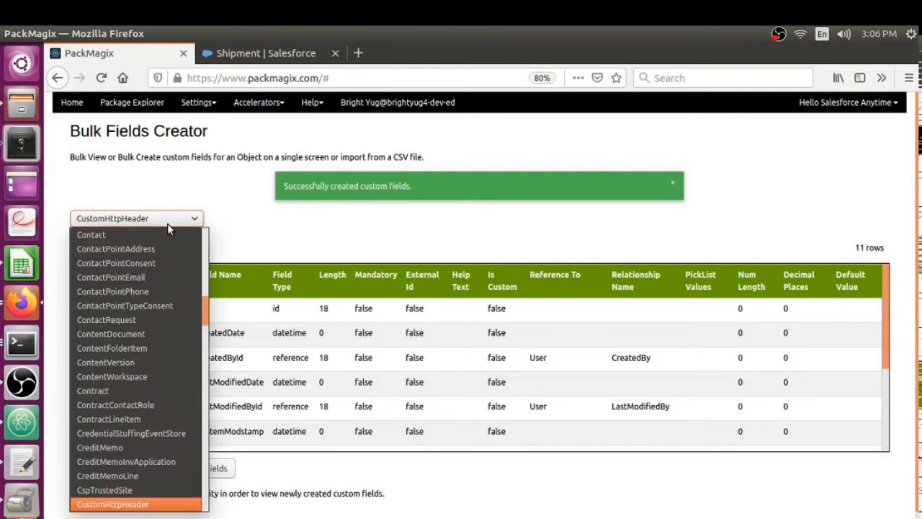
{"action": "type", "text": "ship"}
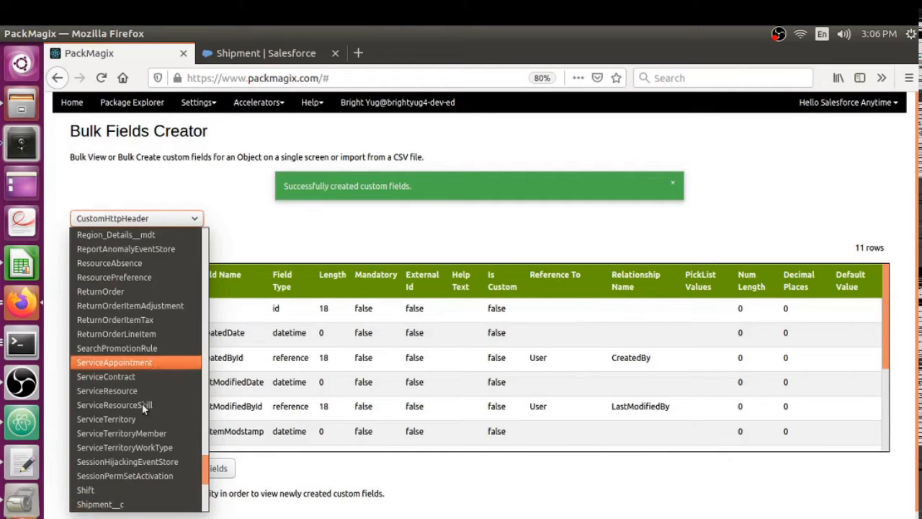
{"action": "left_click", "coordinate": [101, 503]}
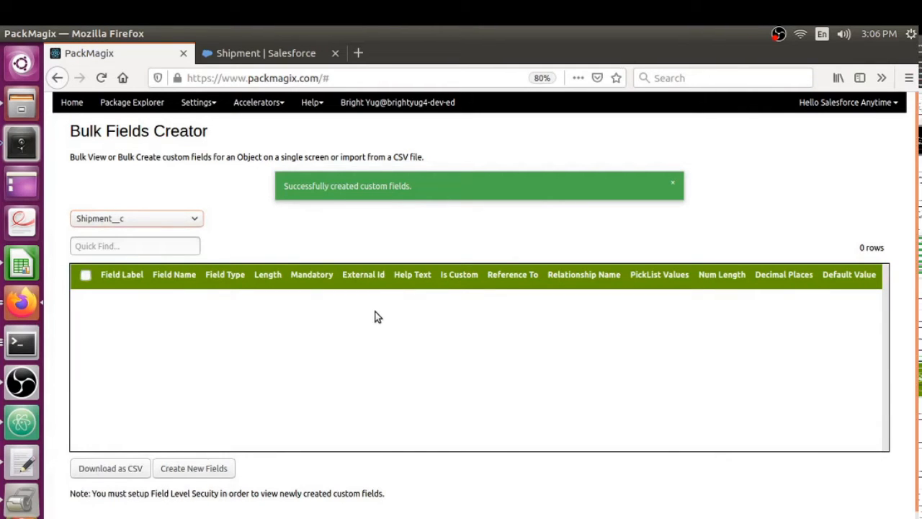
Step: Check the Shipment__c field list for the new custom fields and dismiss the success message
{"action": "scroll", "coordinate": [207, 365], "scroll_direction": "down", "scroll_amount": 3}
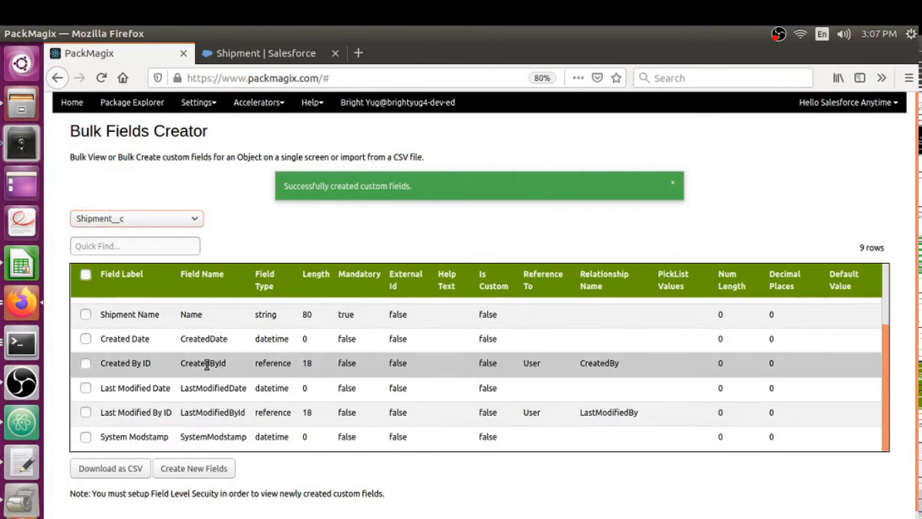
{"action": "scroll", "coordinate": [205, 364], "scroll_direction": "down", "scroll_amount": 1}
{"action": "scroll", "coordinate": [205, 361], "scroll_direction": "up", "scroll_amount": 4}
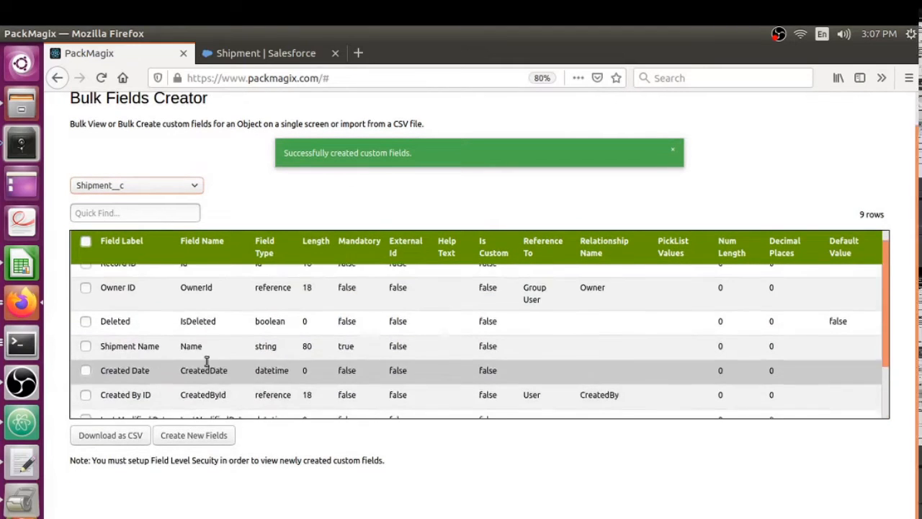
{"action": "scroll", "coordinate": [205, 361], "scroll_direction": "down", "scroll_amount": 3}
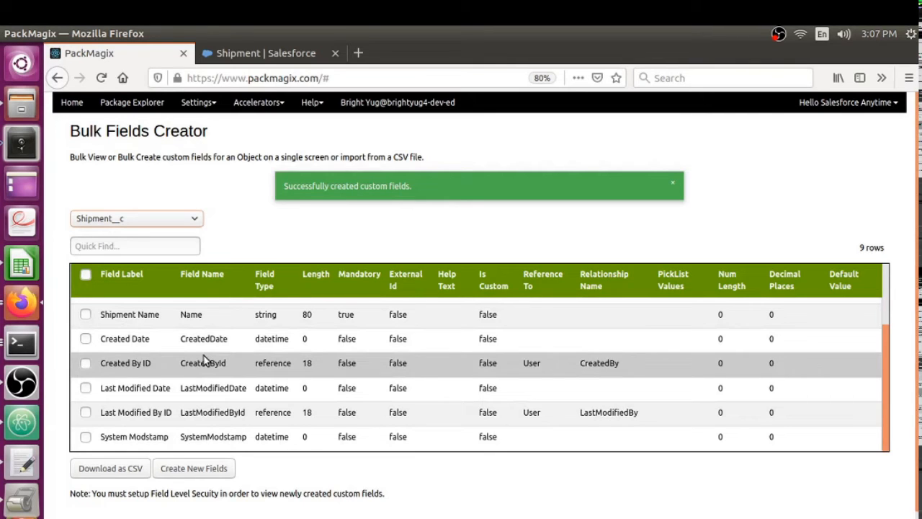
{"action": "left_click", "coordinate": [674, 185]}
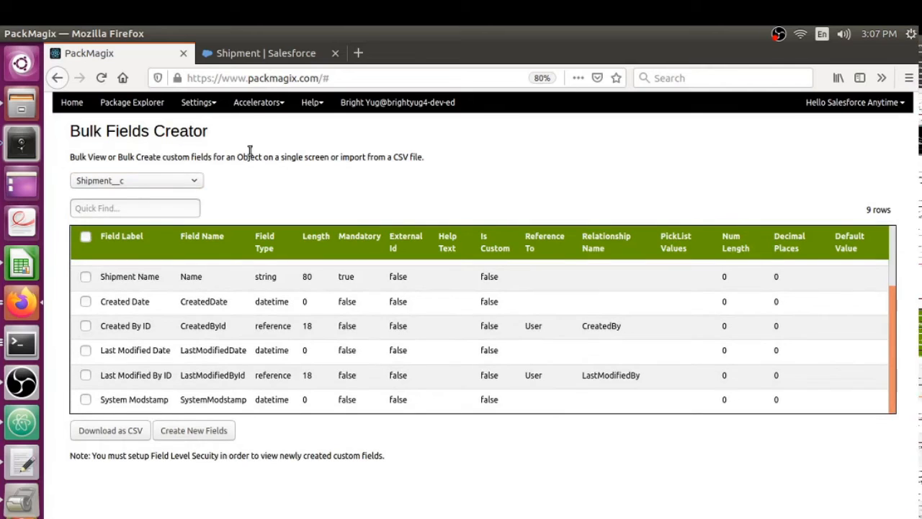
Step: Open the Field Level Security accelerator and select the Shipment__c object
{"action": "left_click", "coordinate": [270, 109]}
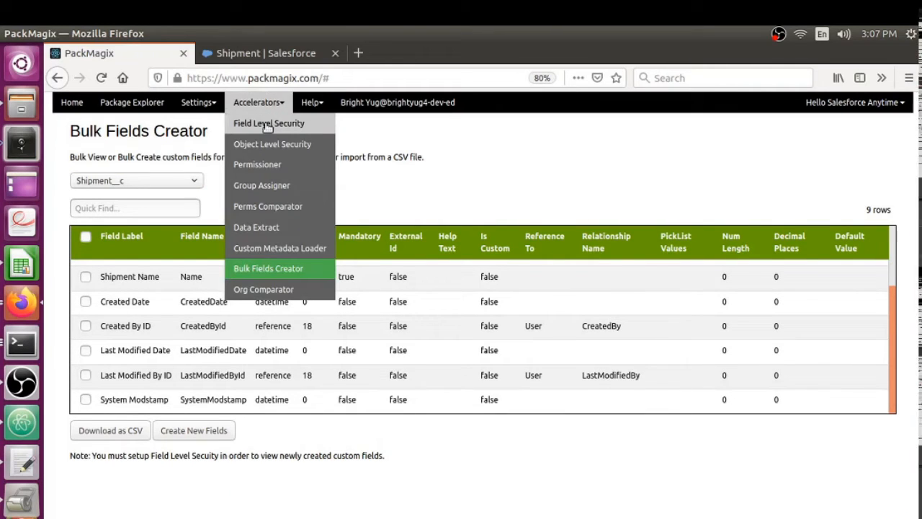
{"action": "left_click", "coordinate": [268, 124]}
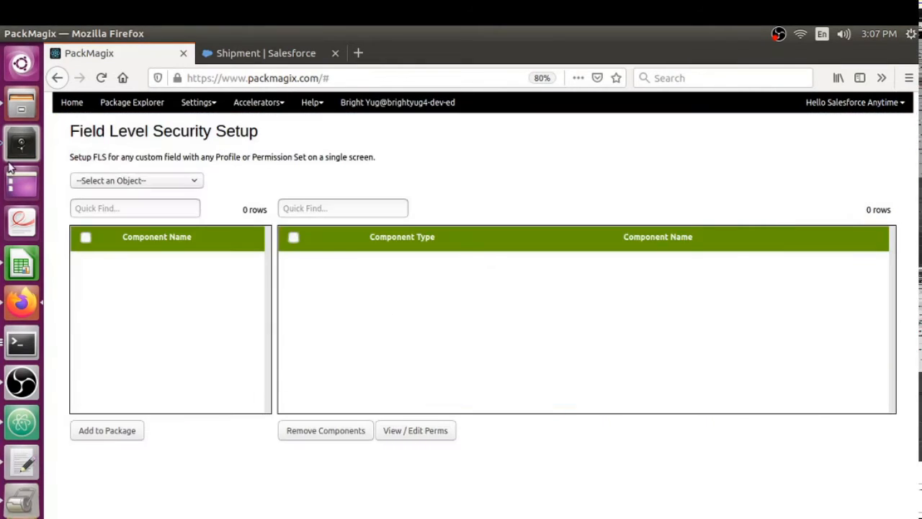
{"action": "left_click", "coordinate": [137, 182]}
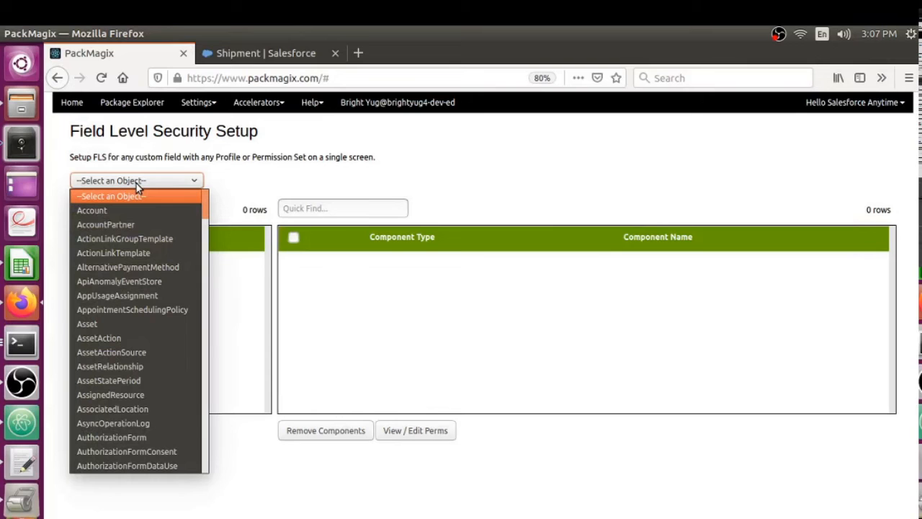
{"action": "key", "text": "s"}
{"action": "key", "text": "h"}
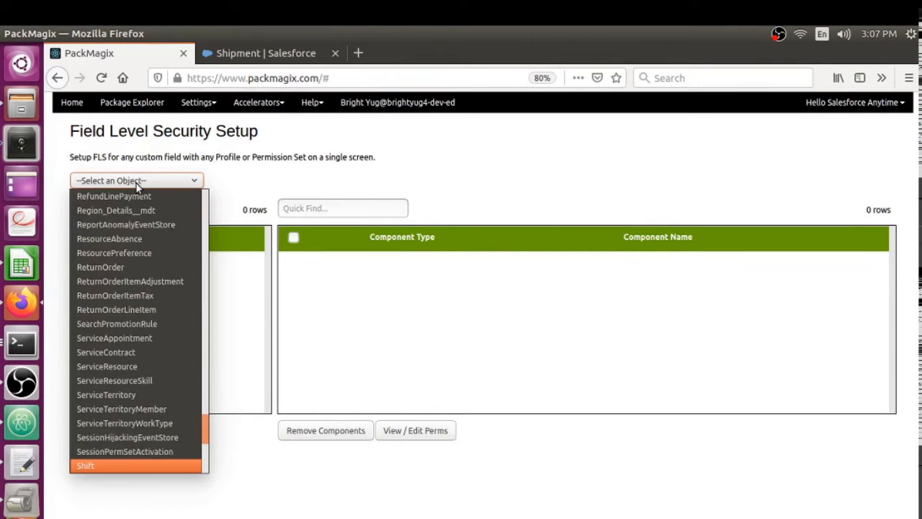
{"action": "key", "text": "i"}
{"action": "key", "text": "m"}
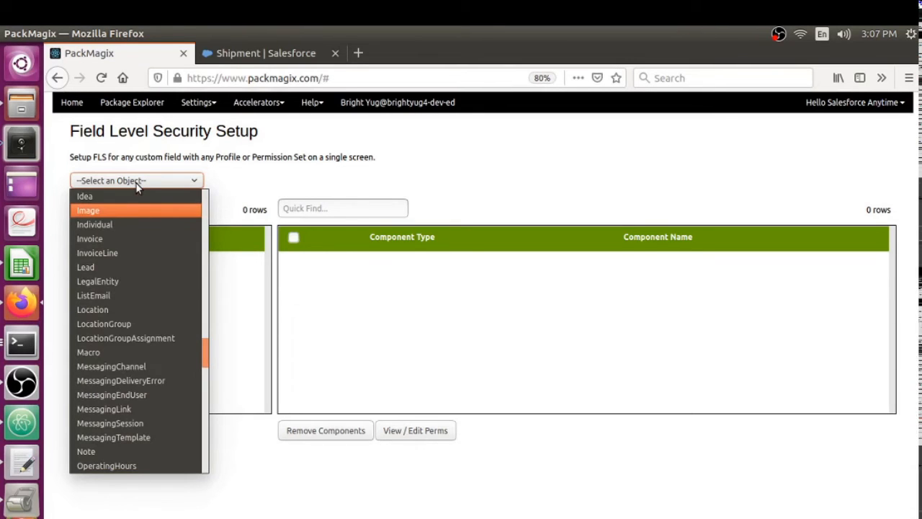
{"action": "key", "text": "s"}
{"action": "key", "text": "h"}
{"action": "key", "text": "i"}
{"action": "key", "text": "p"}
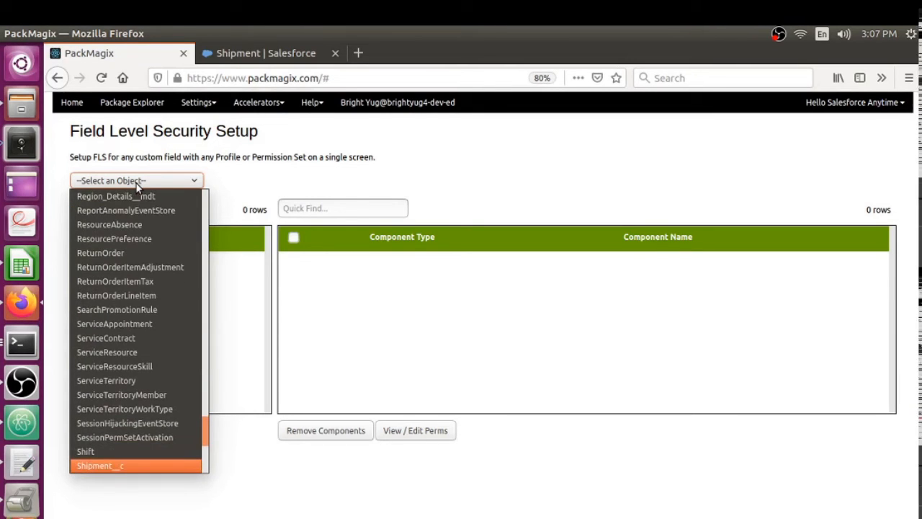
{"action": "key", "text": "Return"}
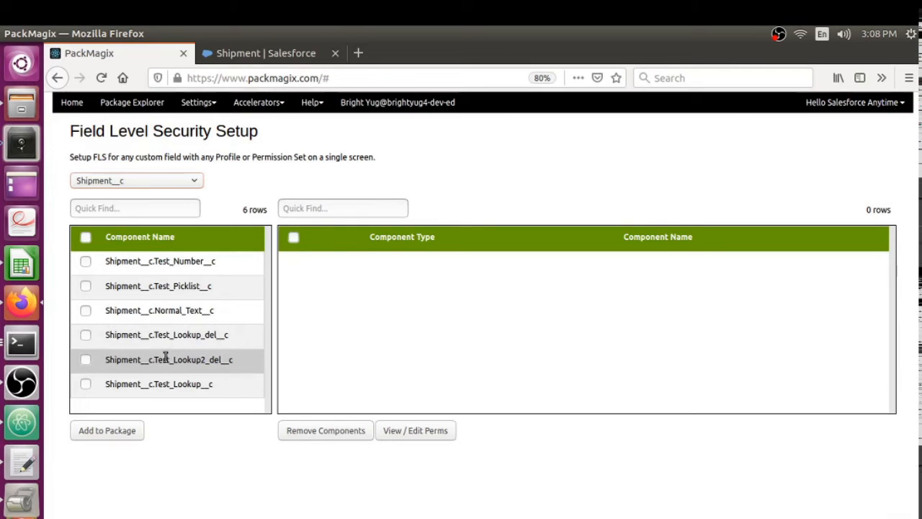
Step: Add Shipment__c's Test_Lookup__c, Normal_Text__c, Test_Picklist__c and Test_Number__c fields to the package
{"action": "left_click", "coordinate": [85, 386]}
{"action": "left_click", "coordinate": [85, 311]}
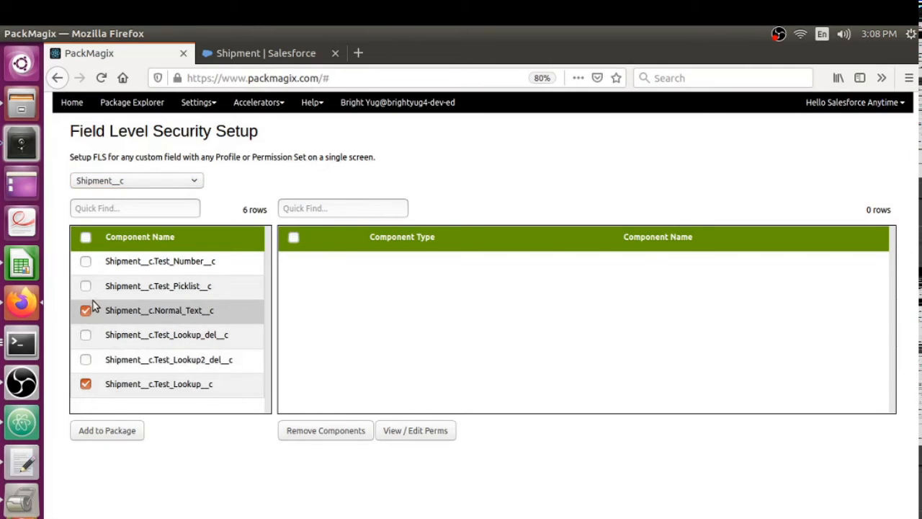
{"action": "left_click", "coordinate": [86, 286]}
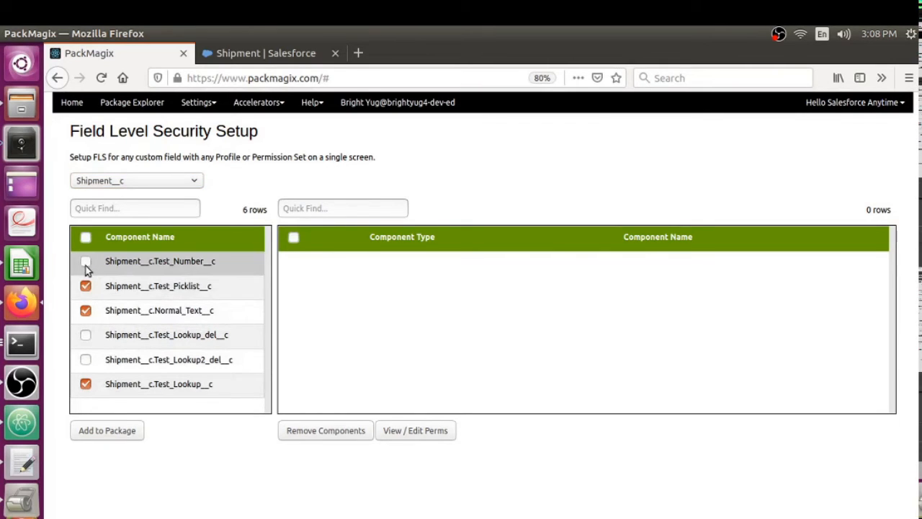
{"action": "left_click", "coordinate": [86, 262]}
{"action": "left_click", "coordinate": [96, 434]}
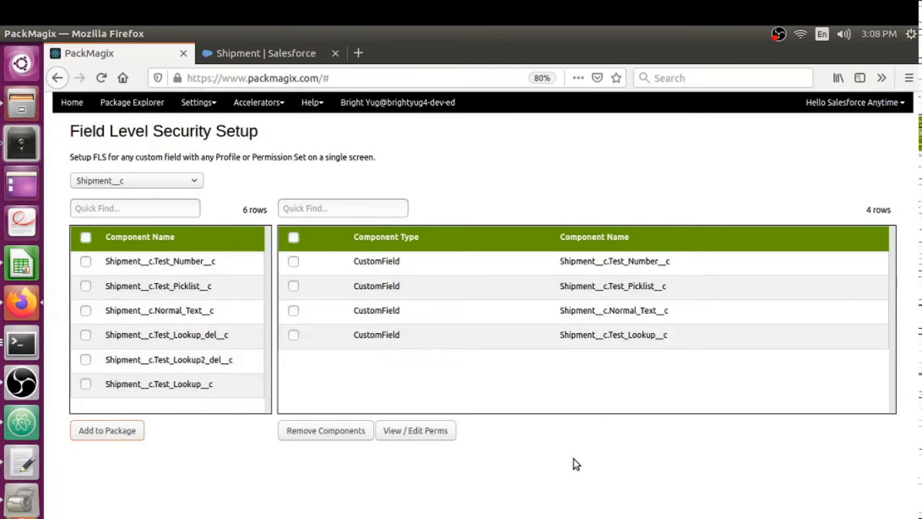
Step: Grant the System Administrator profile edit access to Test_Number__c, Test_Picklist__c, Normal_Text__c and Test_Lookup__c, and save the permissions
{"action": "left_click", "coordinate": [438, 432]}
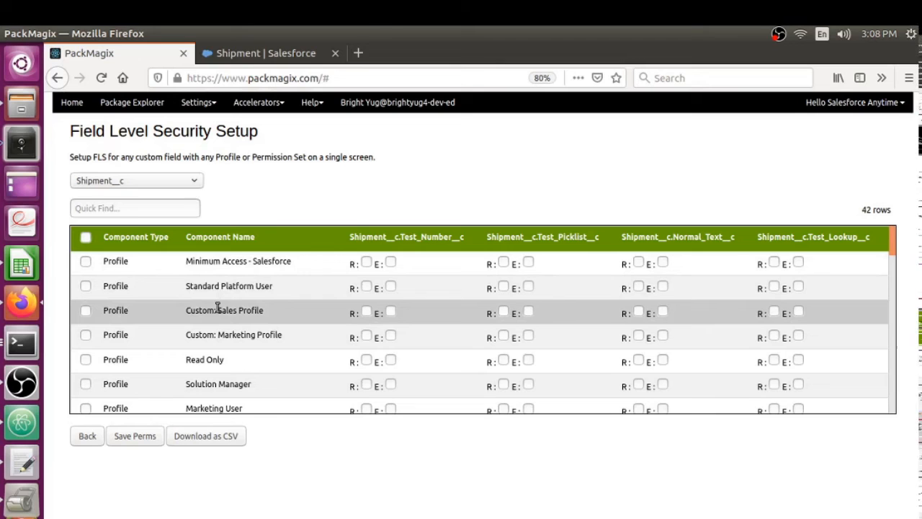
{"action": "scroll", "coordinate": [218, 310], "scroll_direction": "down", "scroll_amount": 1}
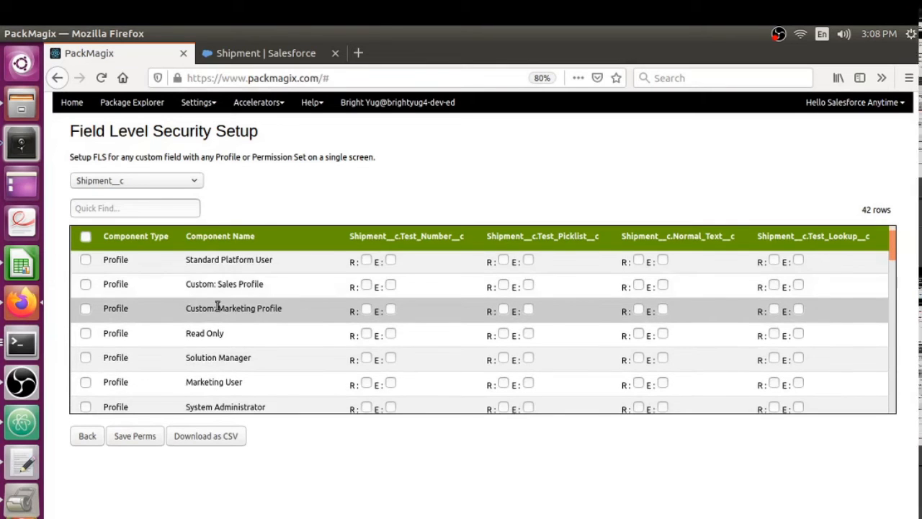
{"action": "scroll", "coordinate": [218, 310], "scroll_direction": "down", "scroll_amount": 2}
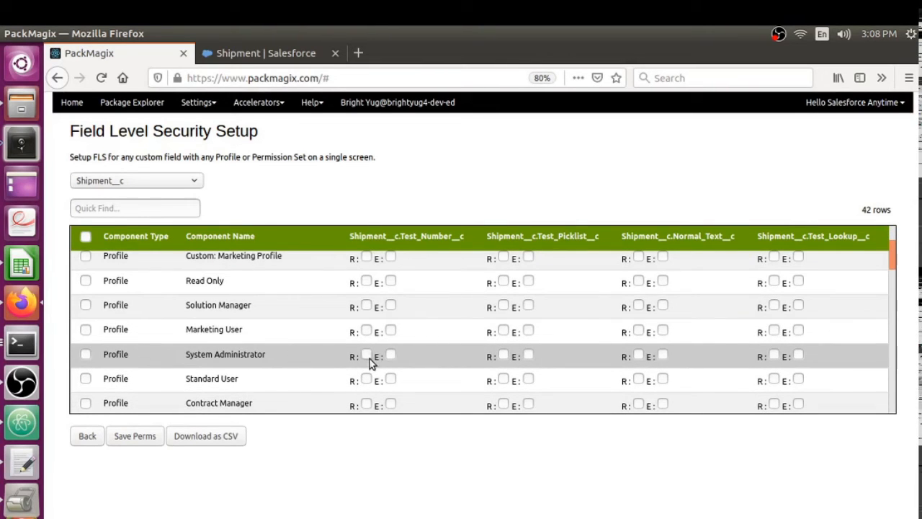
{"action": "left_click", "coordinate": [391, 356]}
{"action": "left_click", "coordinate": [529, 356]}
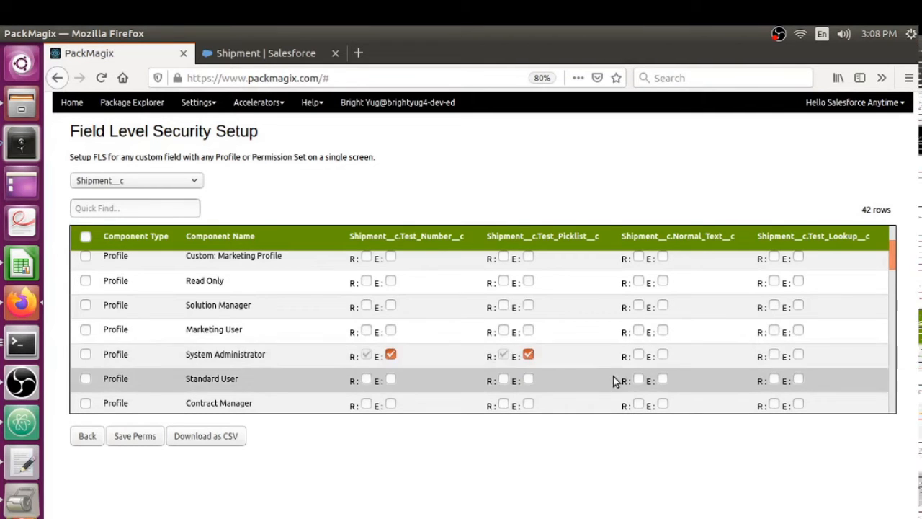
{"action": "left_click", "coordinate": [798, 356]}
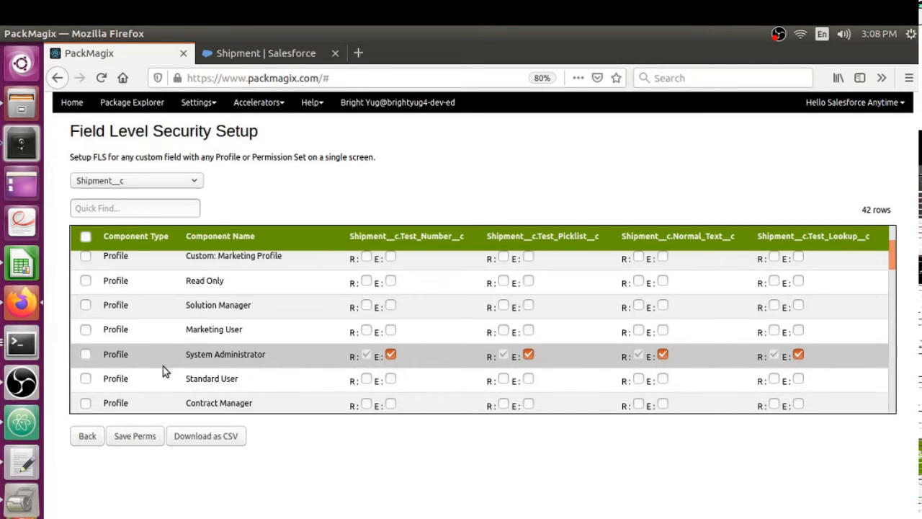
{"action": "left_click", "coordinate": [135, 440]}
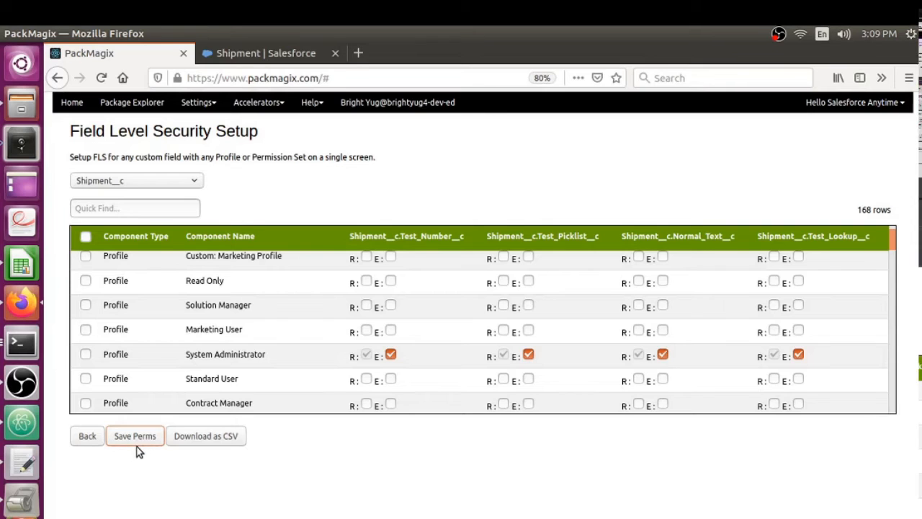
Step: Reopen the permissions of the packaged fields to check the System Administrator row, and return to the component list
{"action": "left_click", "coordinate": [83, 438]}
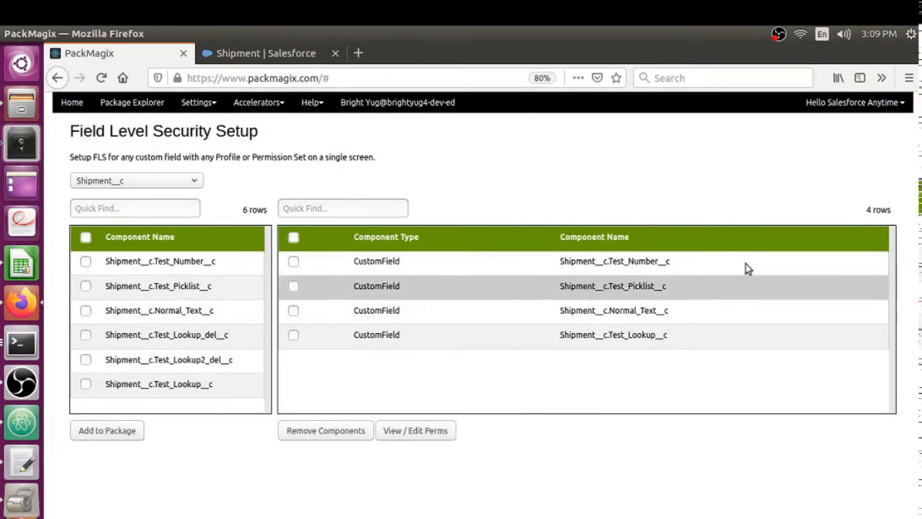
{"action": "left_click", "coordinate": [402, 434]}
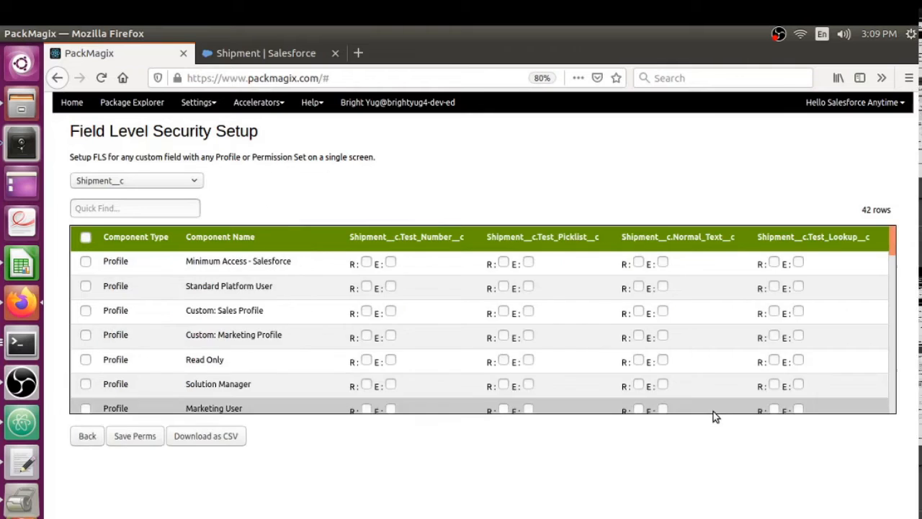
{"action": "scroll", "coordinate": [415, 301], "scroll_direction": "down", "scroll_amount": 4}
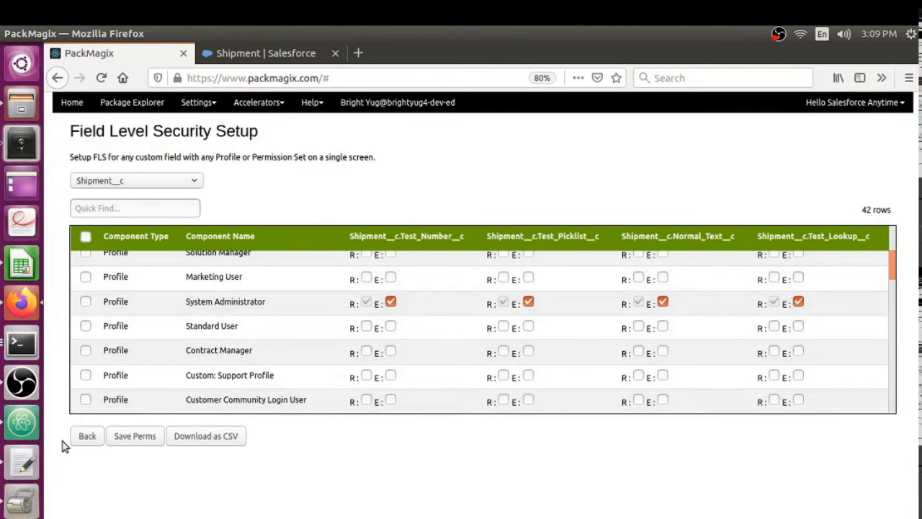
{"action": "left_click", "coordinate": [85, 435]}
Step: Open the Bulk Fields Creator accelerator, select Shipment__c and check its field list for the custom fields
{"action": "left_click", "coordinate": [258, 102]}
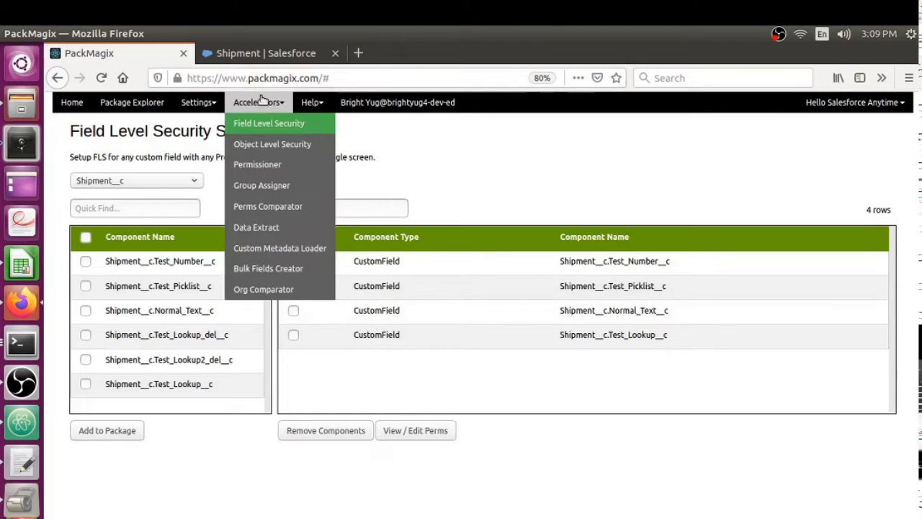
{"action": "left_click", "coordinate": [245, 268]}
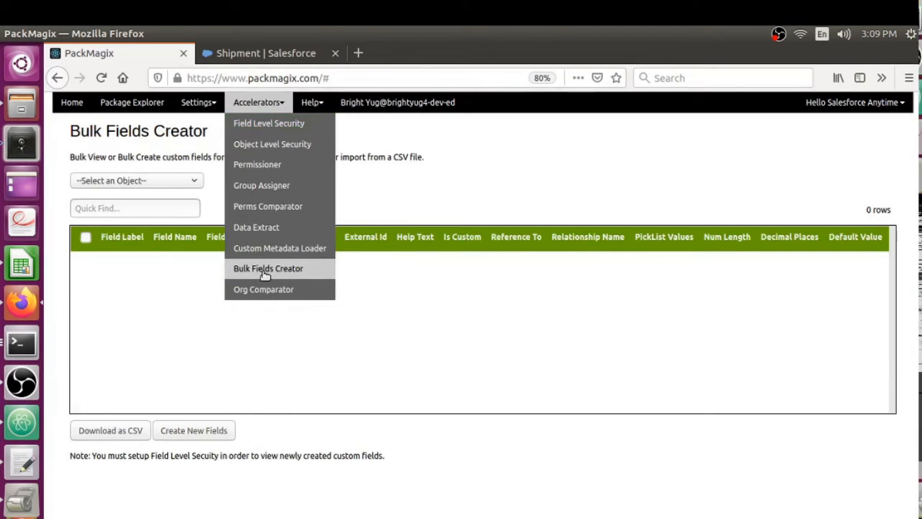
{"action": "left_click", "coordinate": [148, 182]}
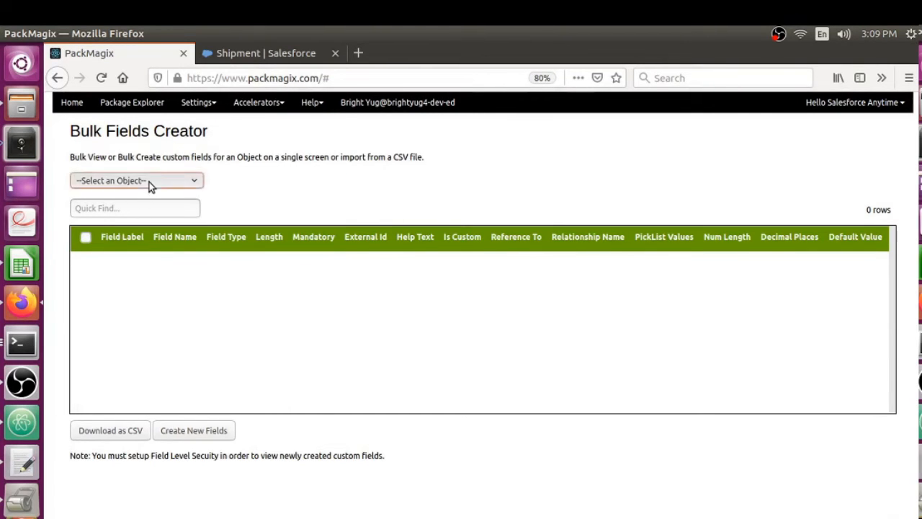
{"action": "type", "text": "ship"}
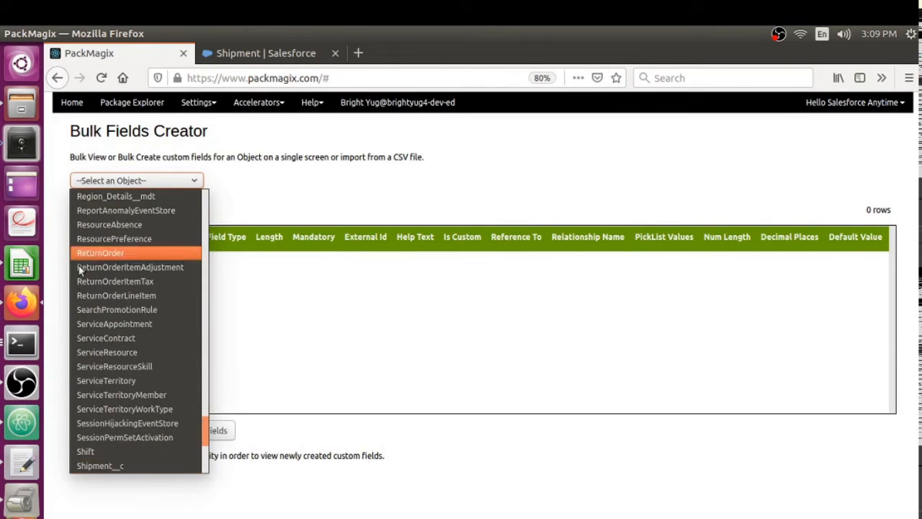
{"action": "left_click", "coordinate": [91, 466]}
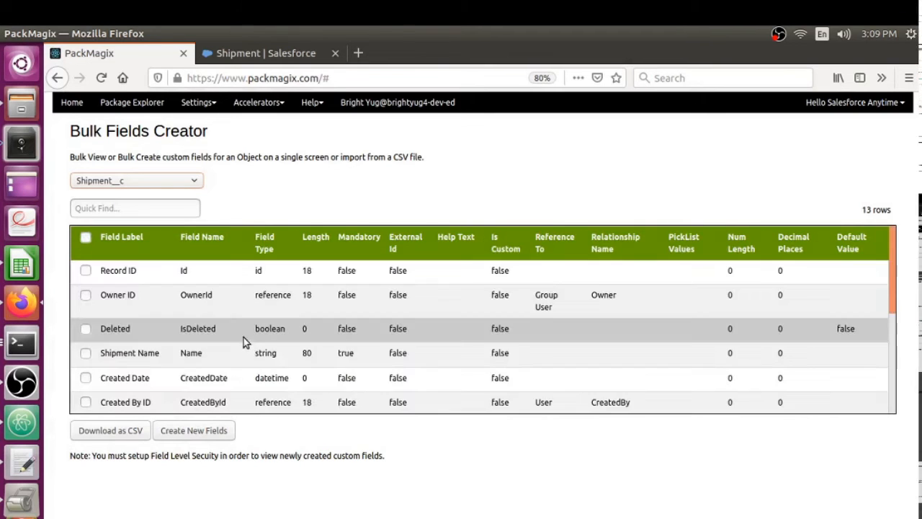
{"action": "scroll", "coordinate": [244, 337], "scroll_direction": "down", "scroll_amount": 5}
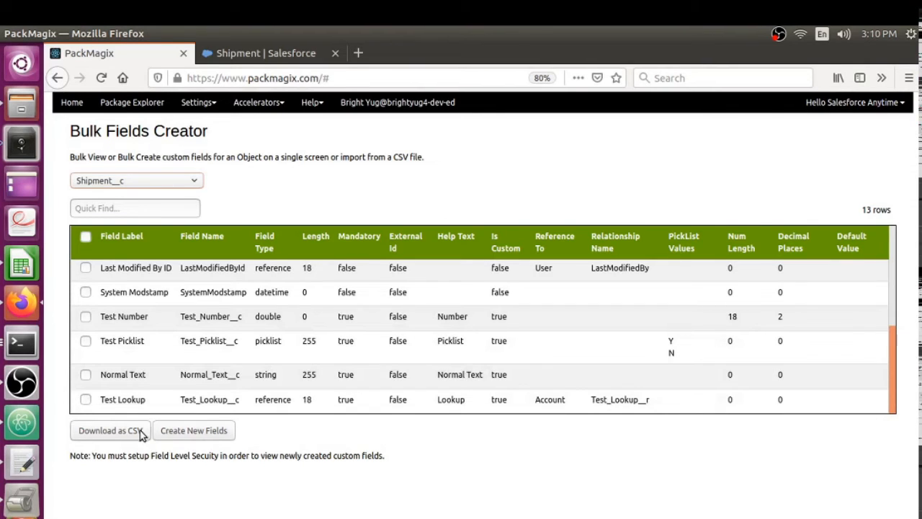
Step: Open the new-field creation page for Shipment__c, and open Shipment New Fields.csv from the Documents folder in LibreOffice Calc
{"action": "left_click", "coordinate": [191, 431]}
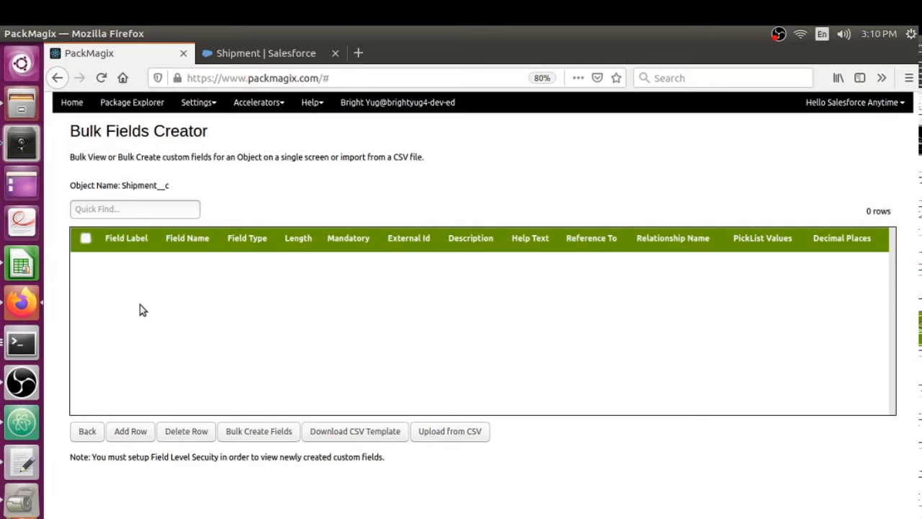
{"action": "left_click", "coordinate": [23, 108]}
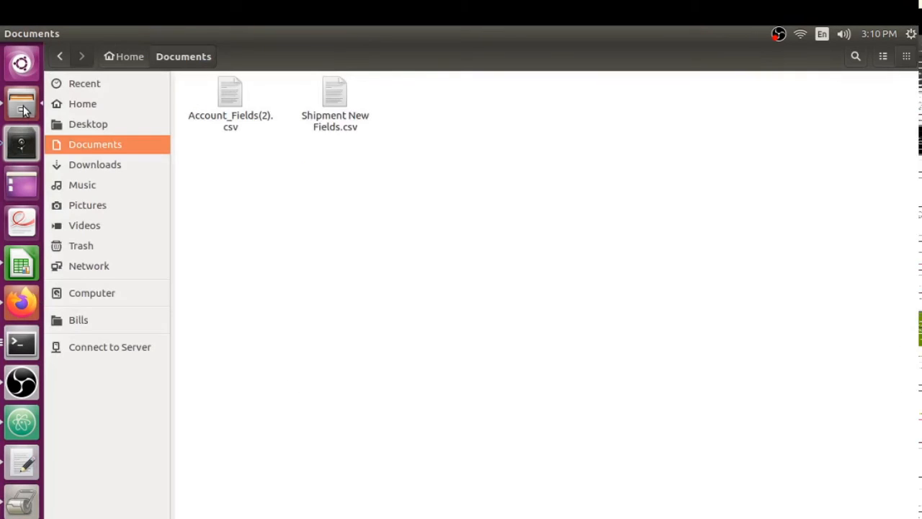
{"action": "left_click", "coordinate": [339, 108]}
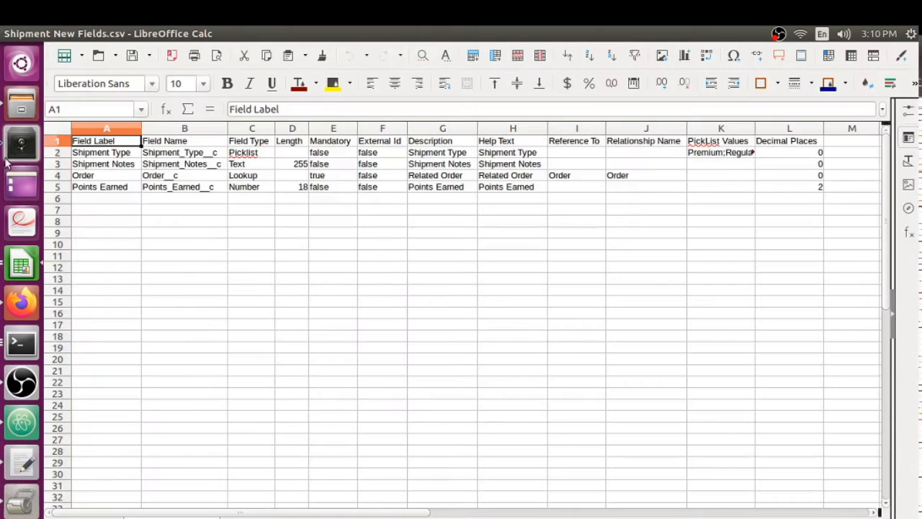
Step: Examine the field labels and field types of the rows in Shipment New Fields.csv
{"action": "left_click", "coordinate": [106, 154]}
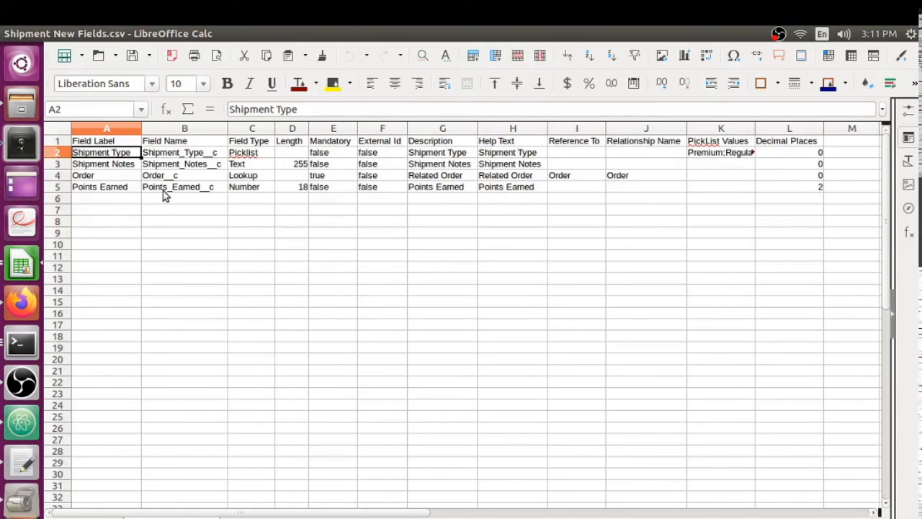
{"action": "left_click", "coordinate": [257, 154]}
{"action": "left_click", "coordinate": [249, 167]}
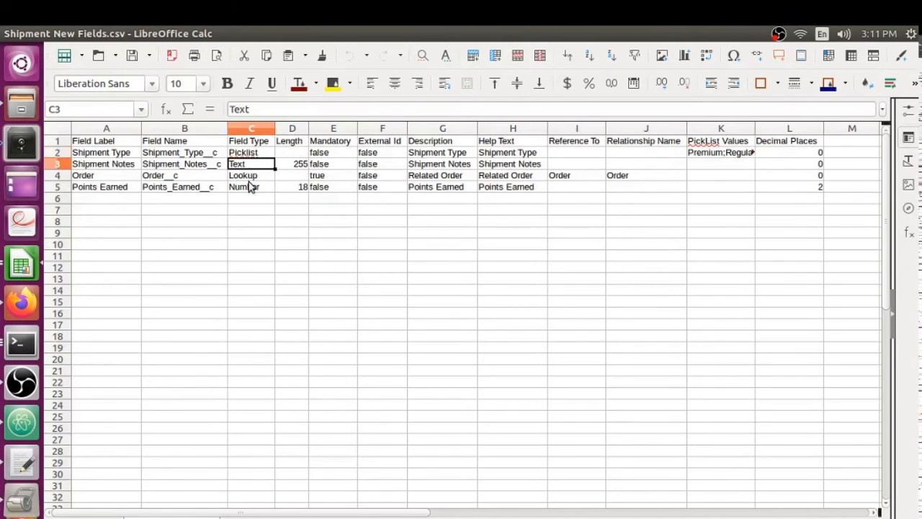
{"action": "left_click", "coordinate": [257, 179]}
{"action": "left_click", "coordinate": [259, 187]}
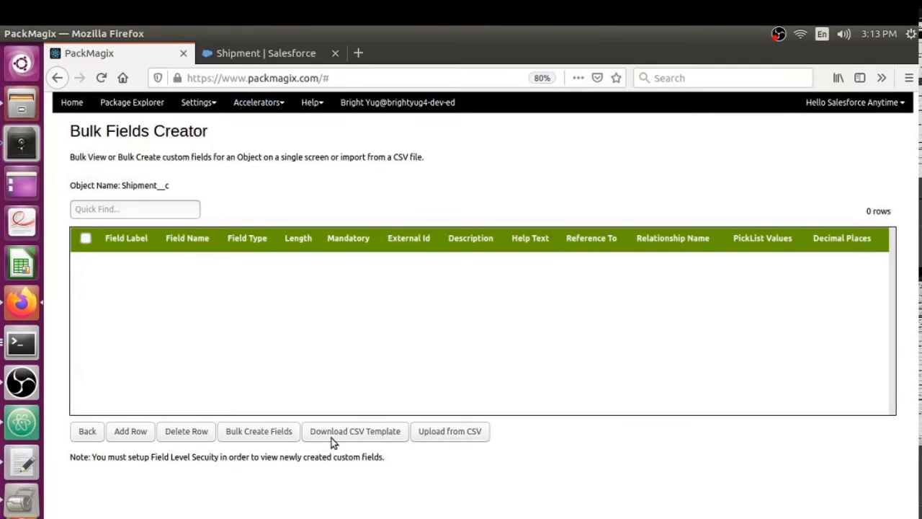
Step: Switch to PackMagix and upload Shipment New Fields.csv from Documents into the Shipment__c new-fields table
{"action": "left_click", "coordinate": [430, 435]}
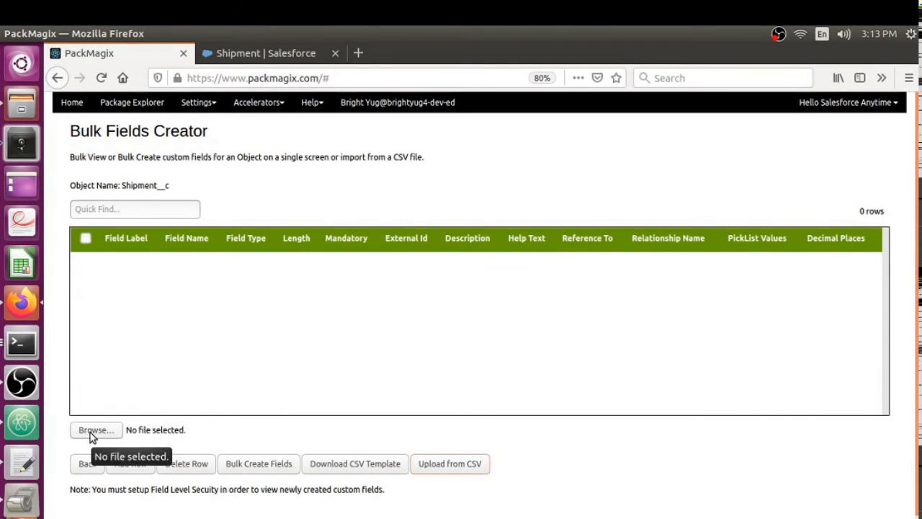
{"action": "left_click", "coordinate": [91, 430]}
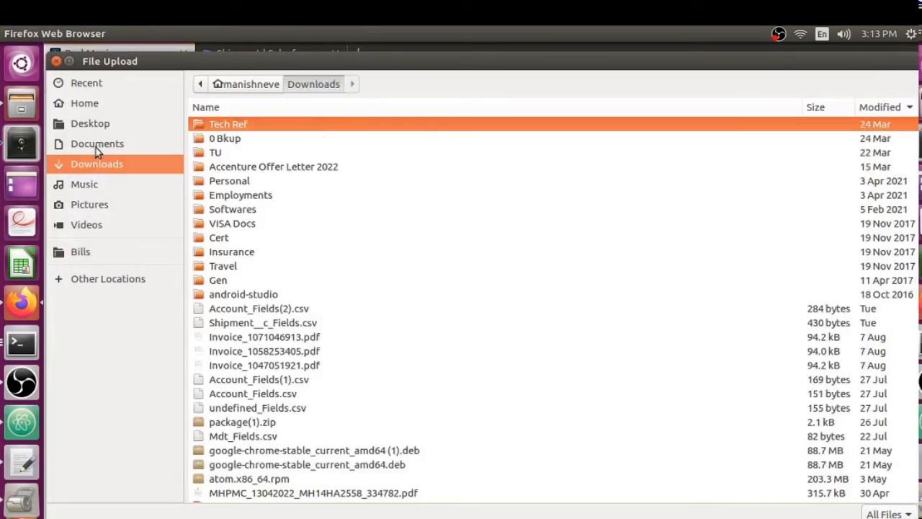
{"action": "left_click", "coordinate": [96, 146]}
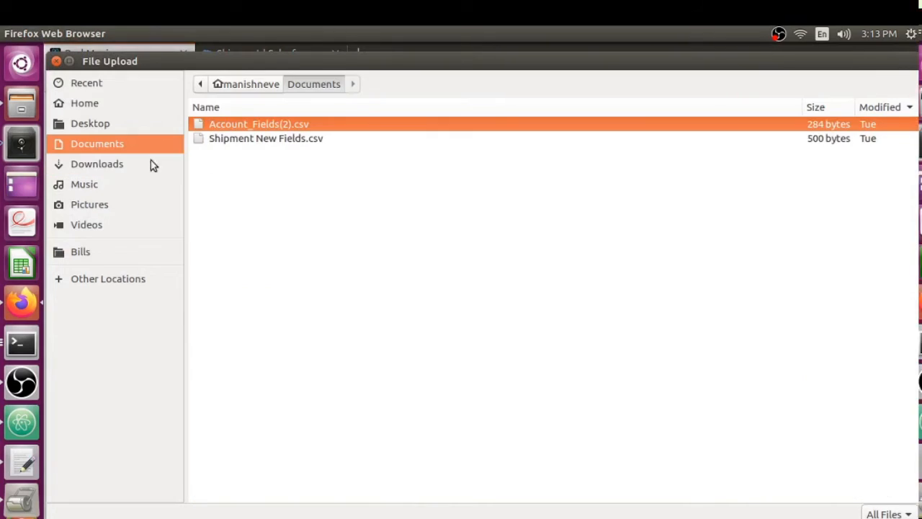
{"action": "double_click", "coordinate": [261, 142]}
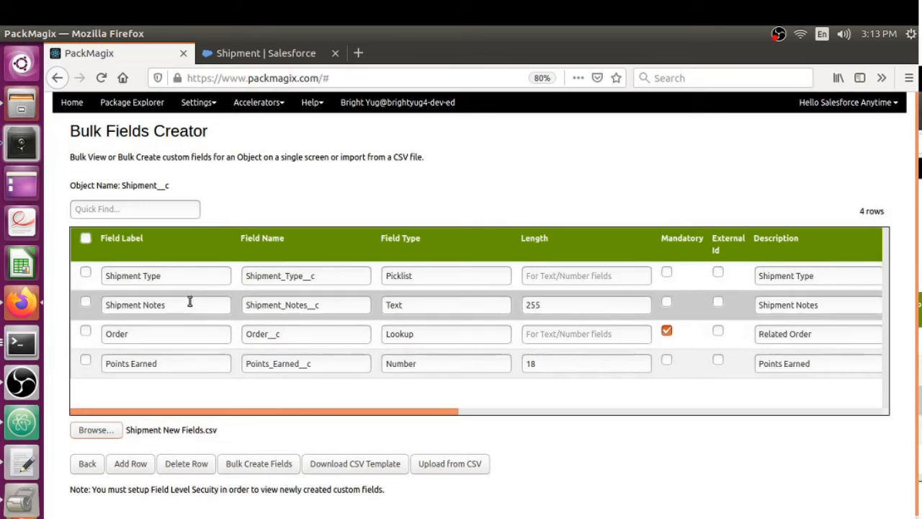
Step: Review the columns of the imported rows and bulk create the fields on Shipment__c
{"action": "left_click_drag", "start_coordinate": [200, 411], "coordinate": [348, 382]}
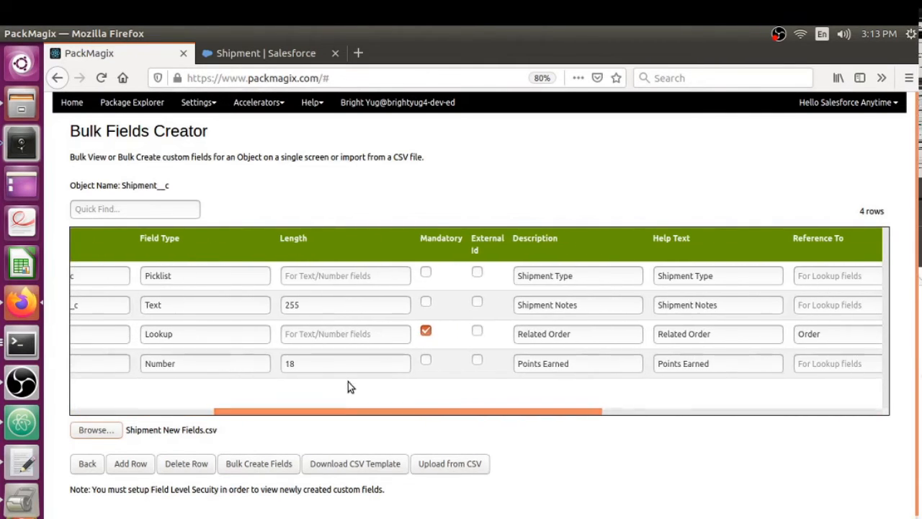
{"action": "left_click", "coordinate": [425, 329]}
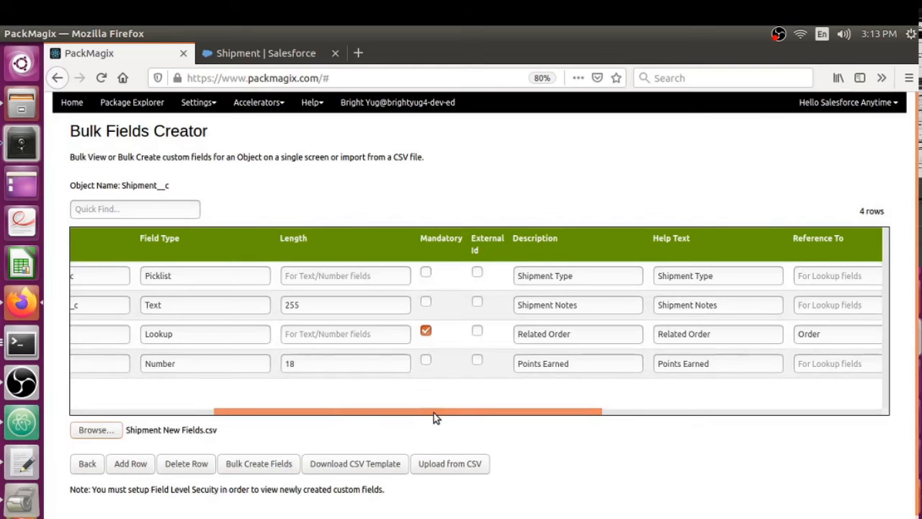
{"action": "left_click_drag", "start_coordinate": [434, 415], "coordinate": [193, 415]}
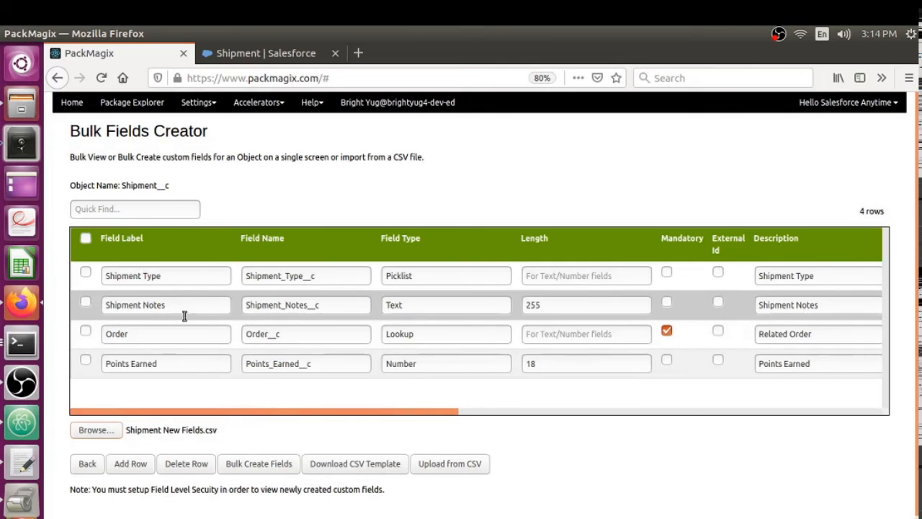
{"action": "left_click", "coordinate": [261, 466]}
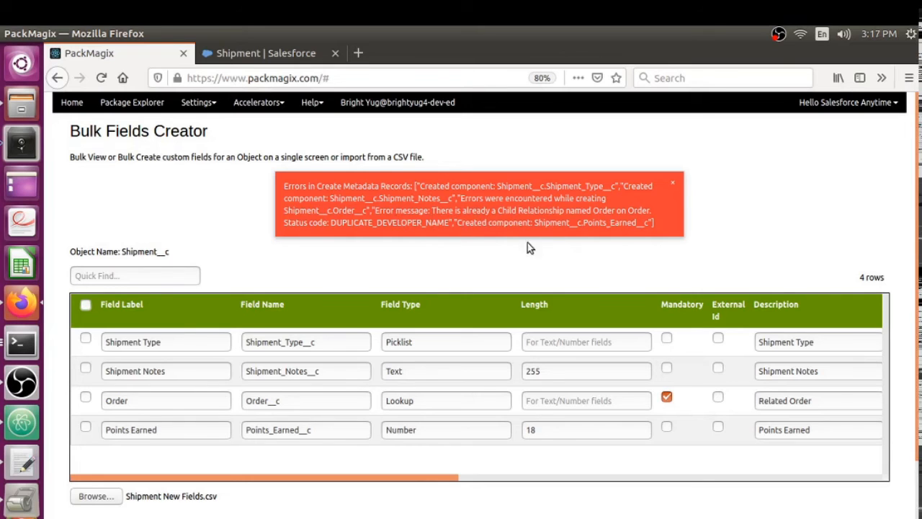
Step: Set the Relationship Name of the Order lookup row to Related_Order
{"action": "left_click_drag", "start_coordinate": [425, 479], "coordinate": [776, 469]}
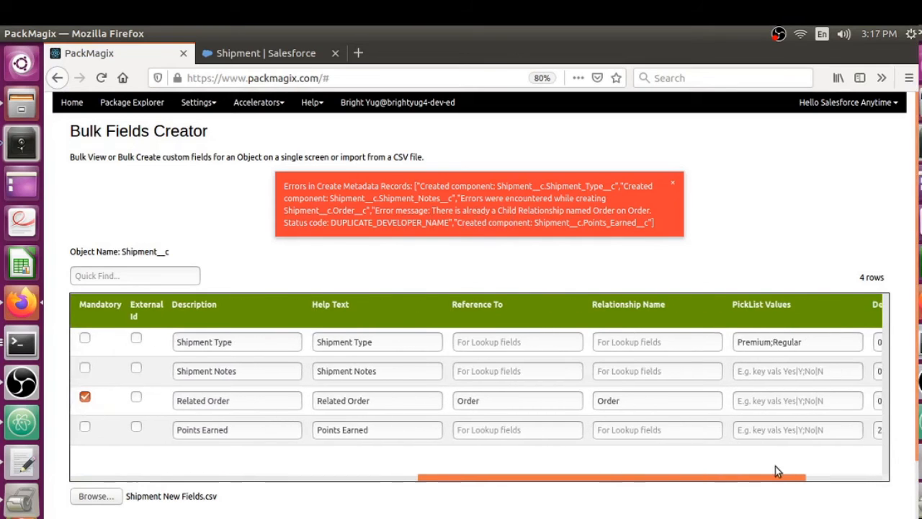
{"action": "double_click", "coordinate": [610, 404]}
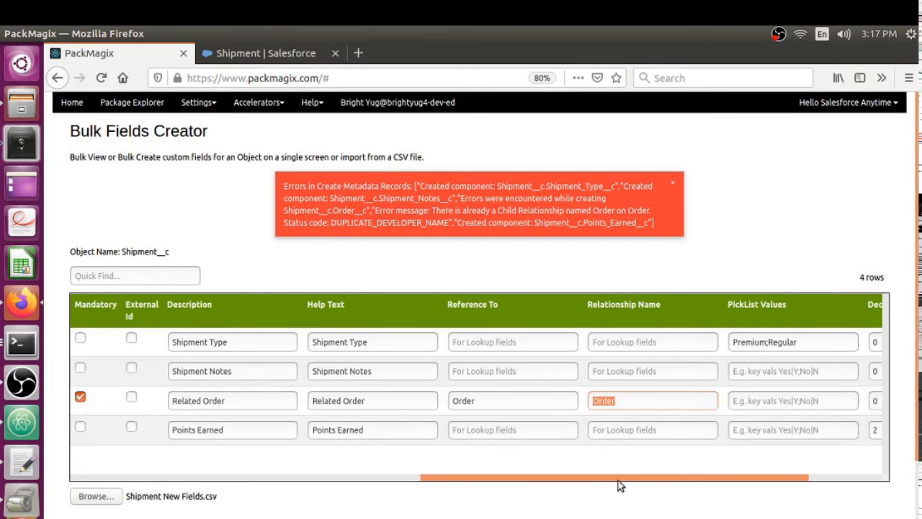
{"action": "left_click_drag", "start_coordinate": [617, 476], "coordinate": [249, 474]}
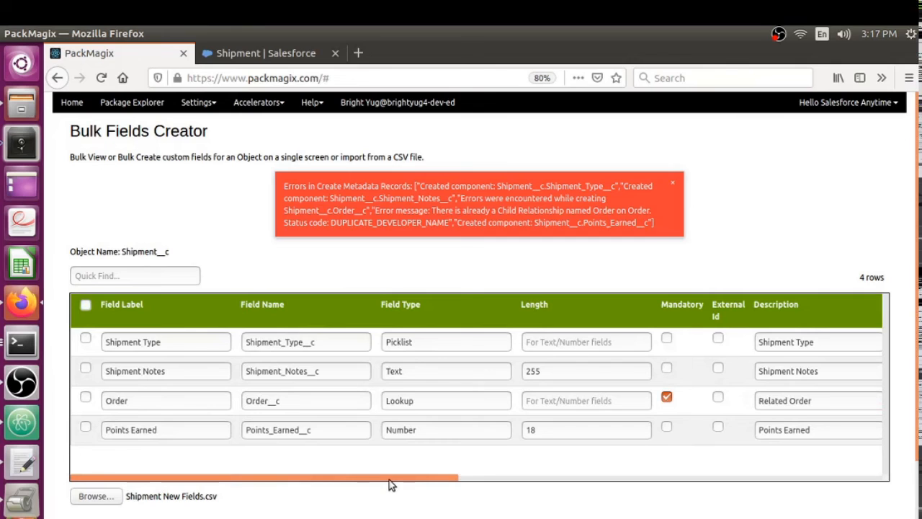
{"action": "left_click_drag", "start_coordinate": [389, 485], "coordinate": [792, 486]}
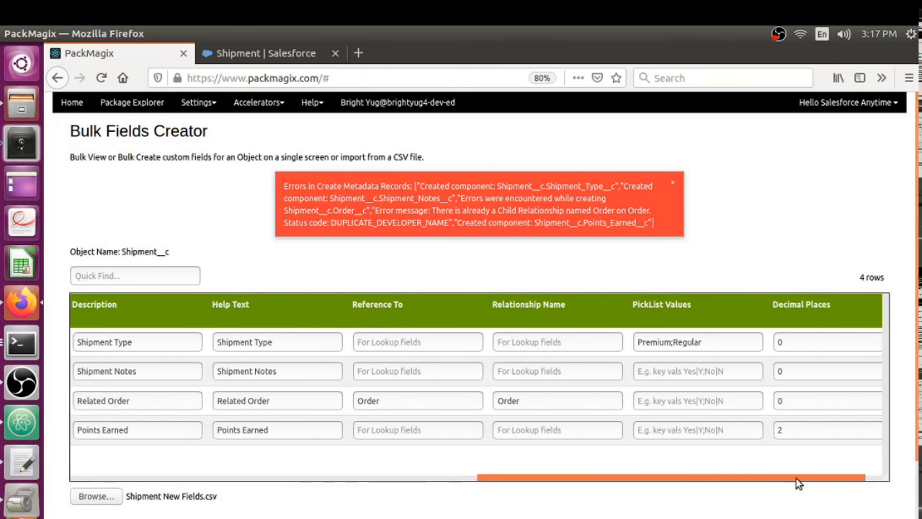
{"action": "double_click", "coordinate": [518, 402]}
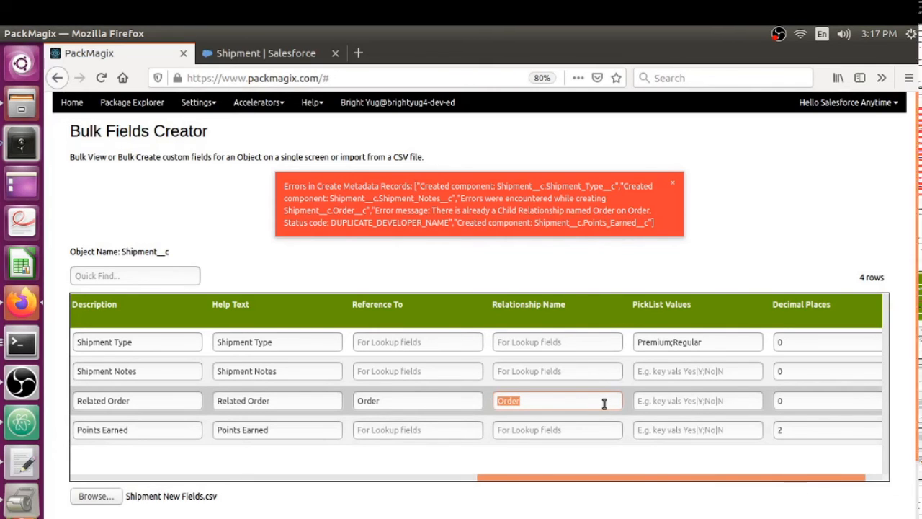
{"action": "type", "text": "Related_"}
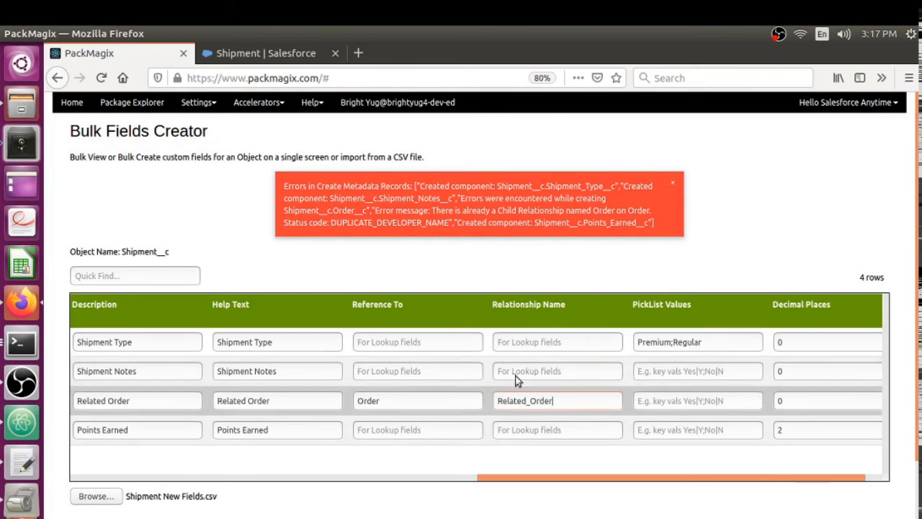
Step: Delete the Shipment Type, Shipment Notes and Points Earned rows, and try to bulk create the remaining Order lookup field
{"action": "left_click_drag", "start_coordinate": [519, 484], "coordinate": [84, 457]}
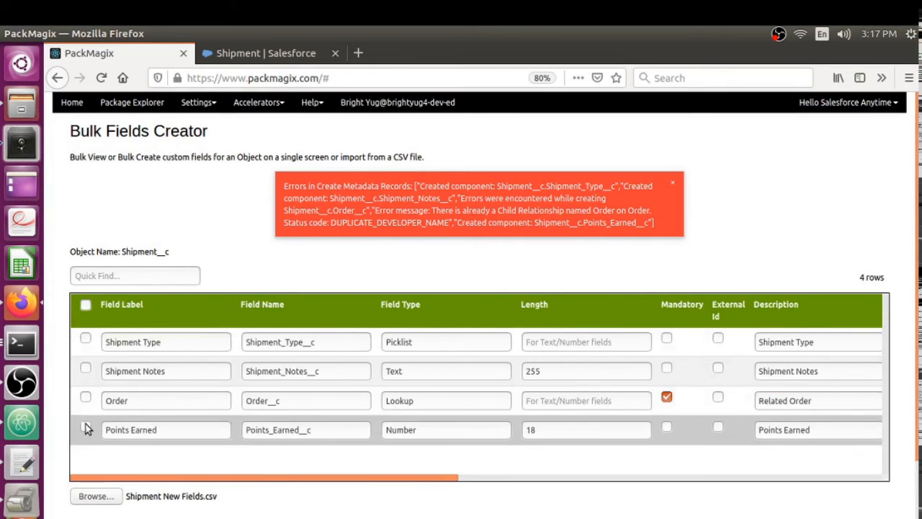
{"action": "left_click", "coordinate": [86, 427]}
{"action": "left_click", "coordinate": [85, 371]}
{"action": "left_click", "coordinate": [85, 338]}
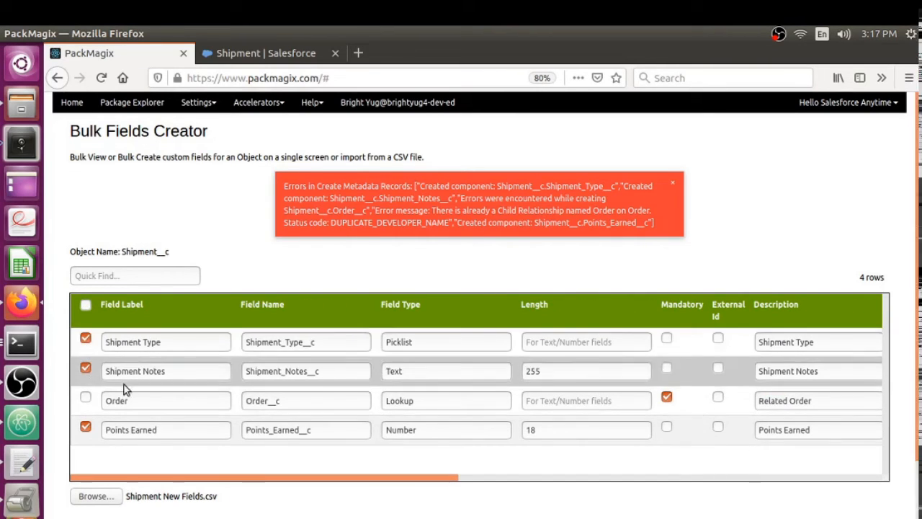
{"action": "scroll", "coordinate": [123, 385], "scroll_direction": "down", "scroll_amount": 2}
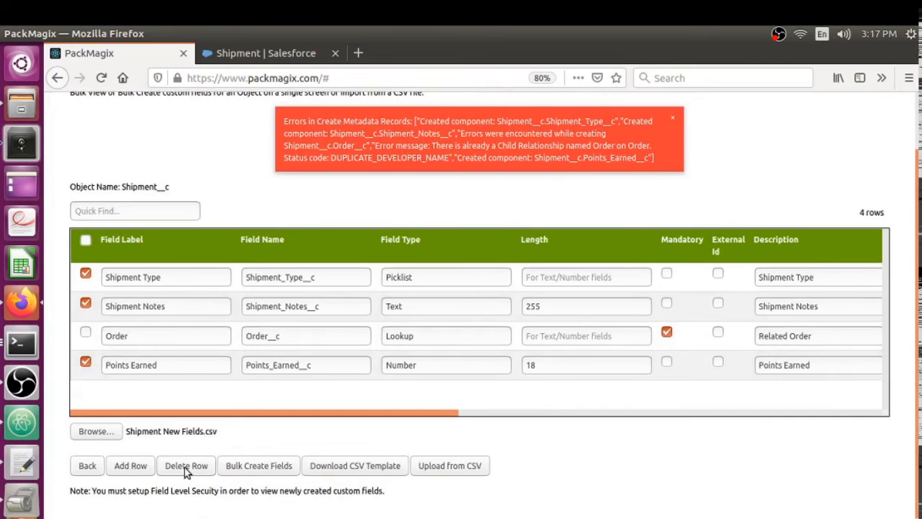
{"action": "left_click", "coordinate": [184, 465]}
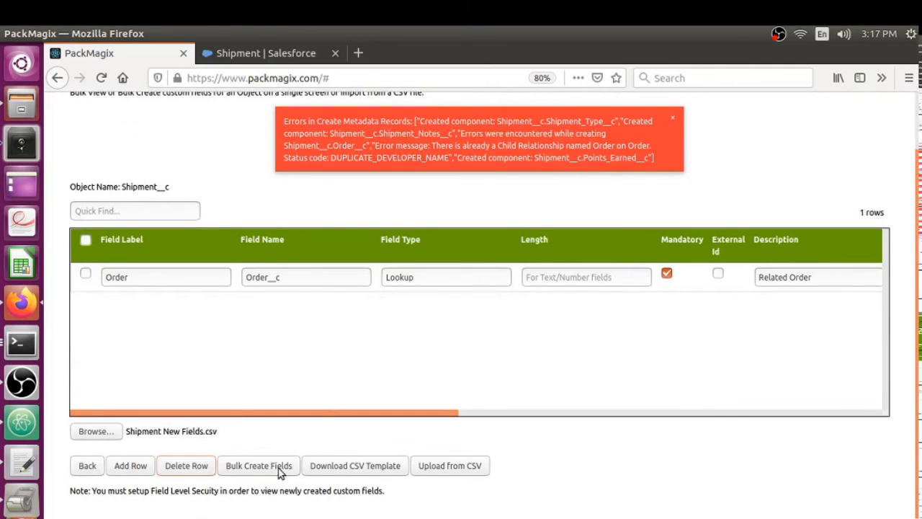
{"action": "left_click", "coordinate": [675, 121]}
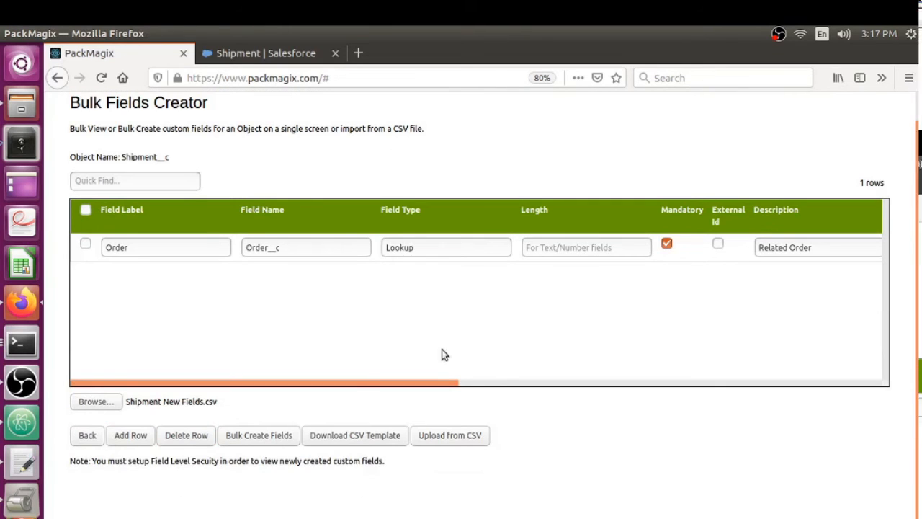
{"action": "left_click", "coordinate": [254, 441]}
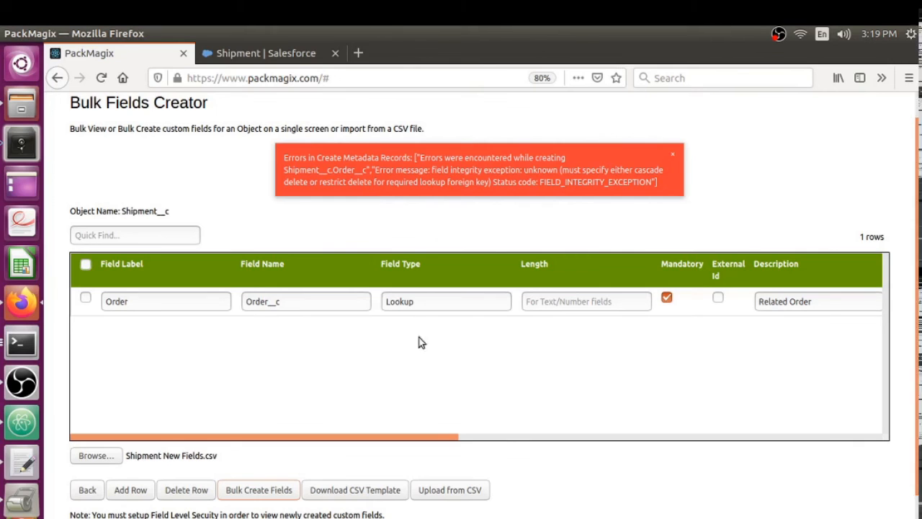
Step: Make the Order lookup row non-mandatory and bulk create the field on Shipment__c
{"action": "left_click", "coordinate": [667, 298]}
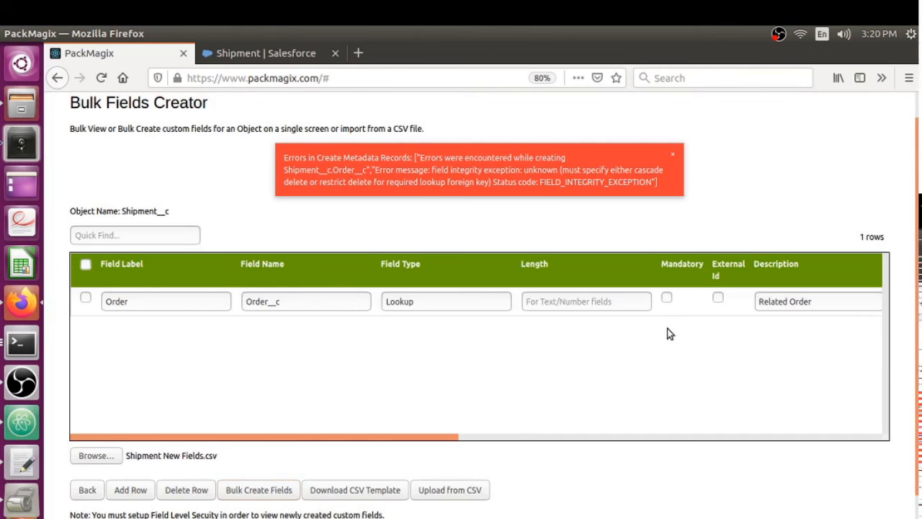
{"action": "left_click", "coordinate": [673, 155]}
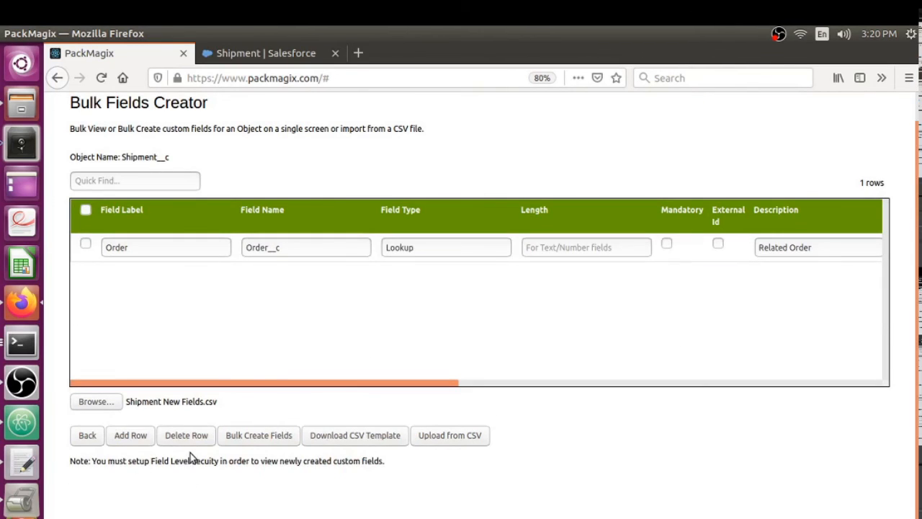
{"action": "left_click", "coordinate": [246, 441]}
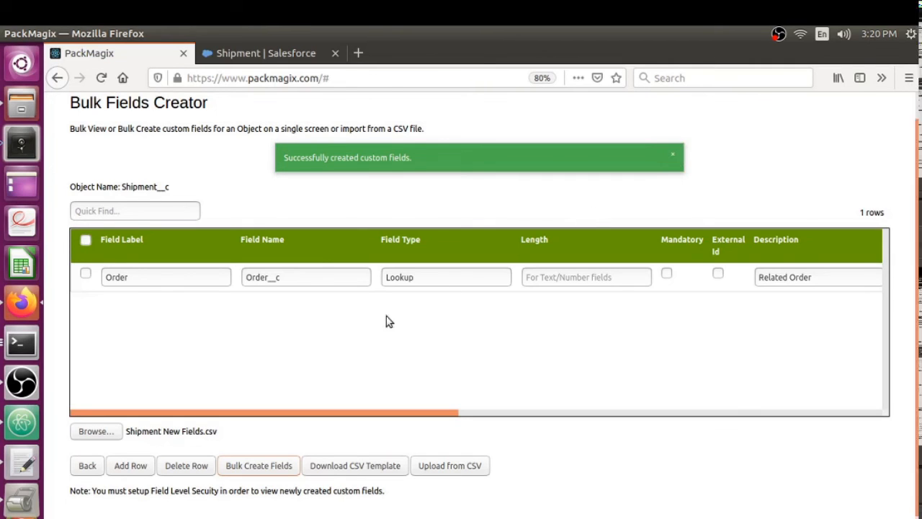
{"action": "left_click", "coordinate": [672, 154]}
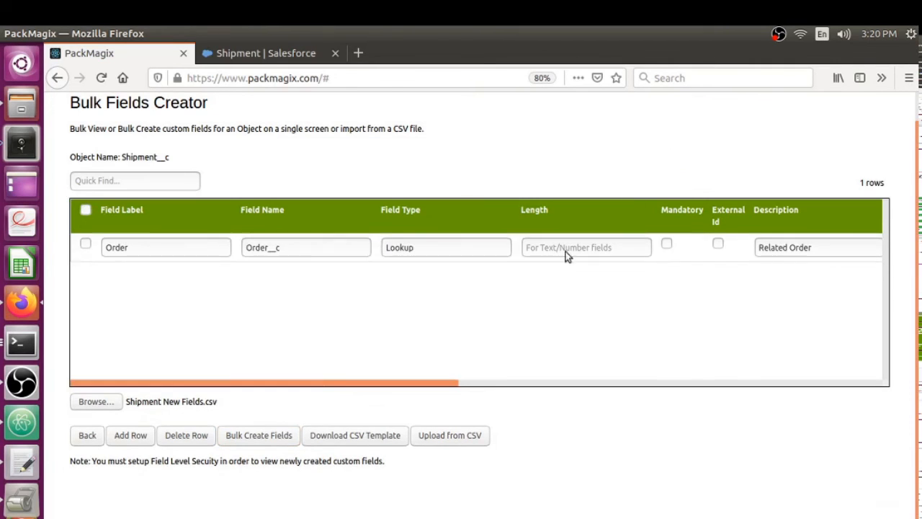
Step: Return to the Shipment__c field list and check which custom fields it shows
{"action": "left_click", "coordinate": [86, 437]}
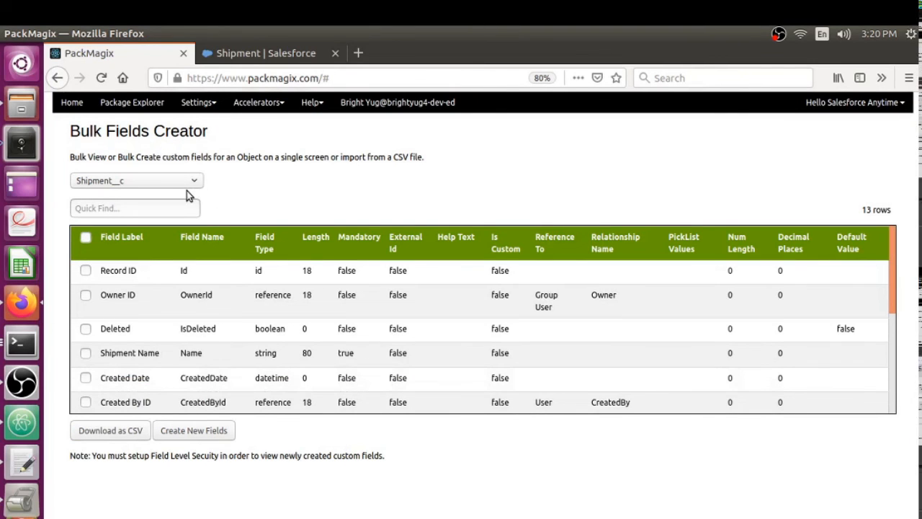
{"action": "scroll", "coordinate": [166, 328], "scroll_direction": "down", "scroll_amount": 2}
{"action": "scroll", "coordinate": [168, 324], "scroll_direction": "down", "scroll_amount": 3}
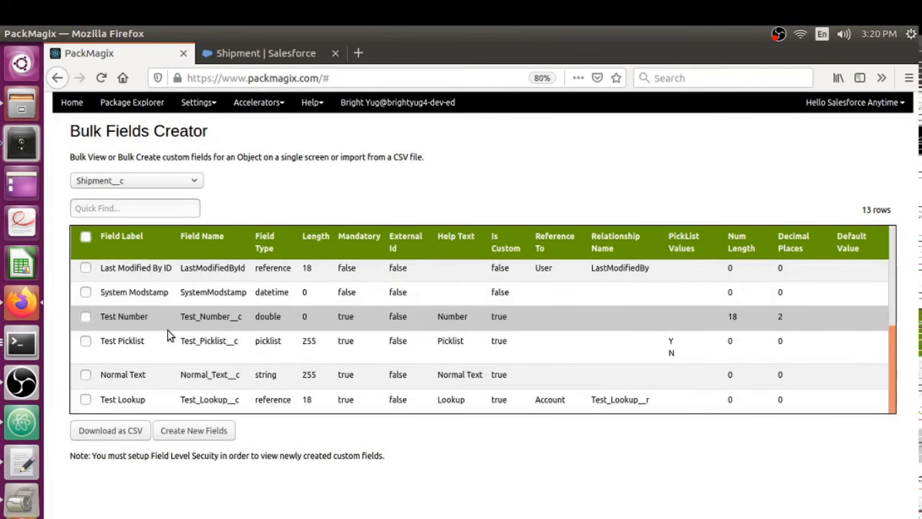
{"action": "scroll", "coordinate": [170, 337], "scroll_direction": "up", "scroll_amount": 3}
{"action": "scroll", "coordinate": [170, 337], "scroll_direction": "up", "scroll_amount": 3}
Step: Open the Field Level Security setup and remove all the test field components from the package
{"action": "left_click", "coordinate": [257, 102]}
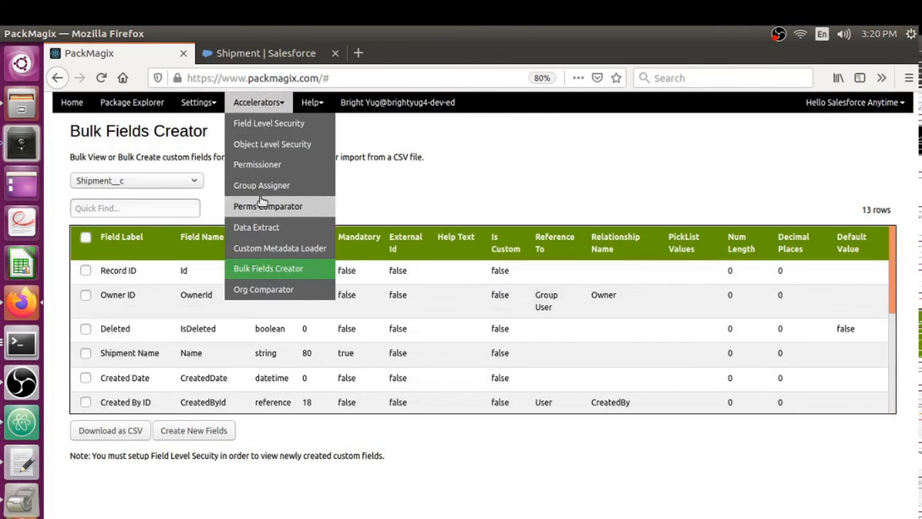
{"action": "left_click", "coordinate": [269, 123]}
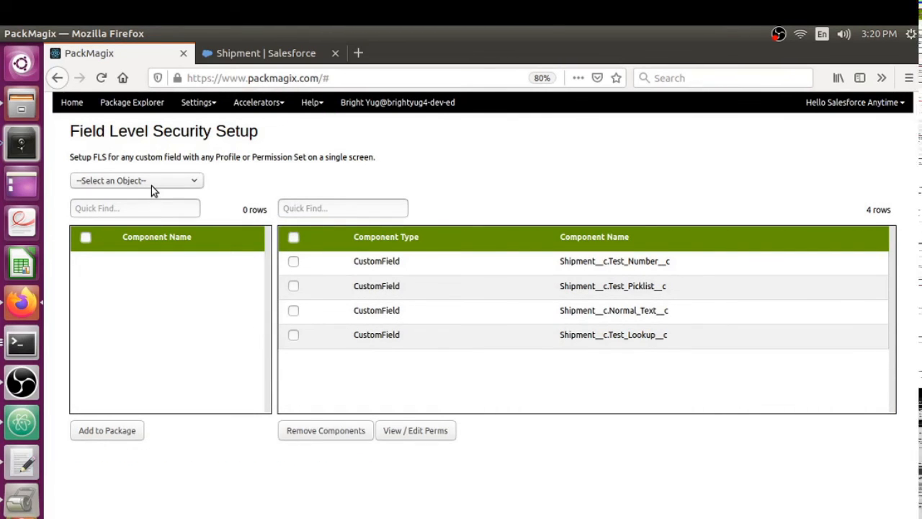
{"action": "left_click", "coordinate": [293, 237]}
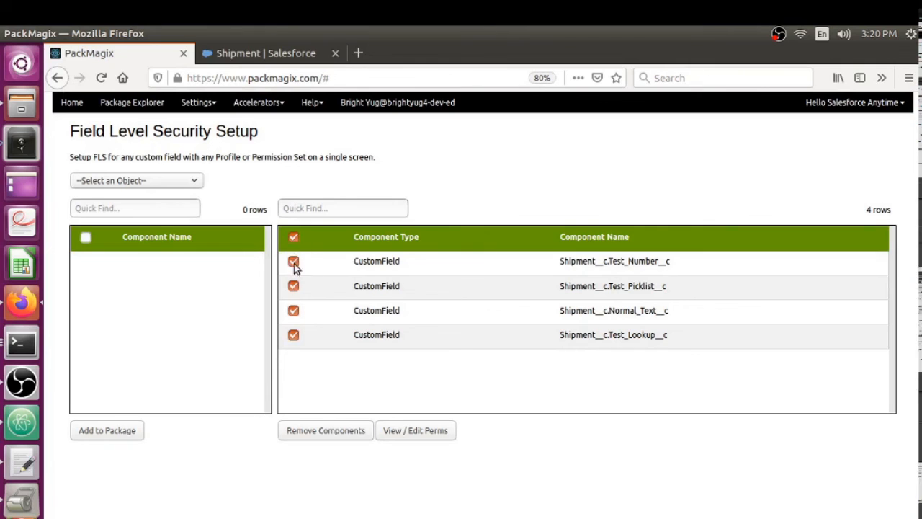
{"action": "left_click", "coordinate": [337, 433]}
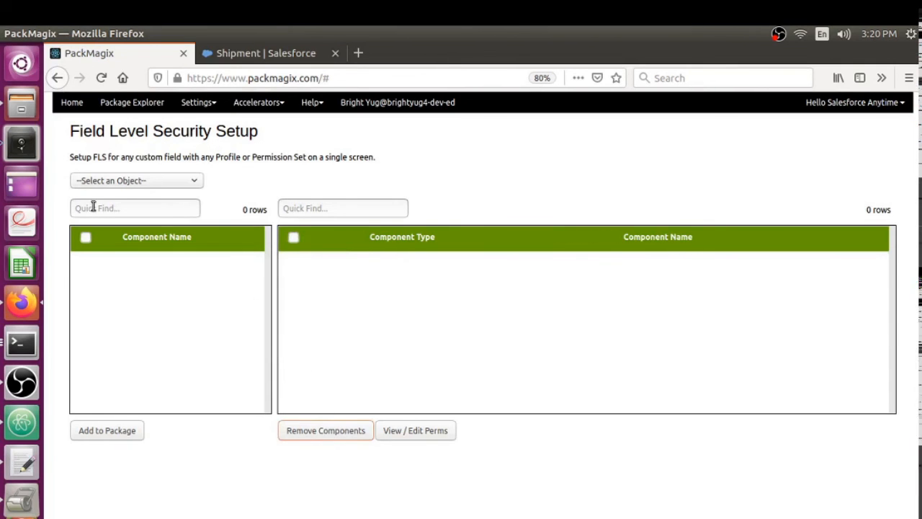
Step: Load the Shipment__c fields and add Shipment_Notes__c, Points_Earned__c, Shipment_Type__c and Order__c to the package
{"action": "left_click", "coordinate": [115, 181]}
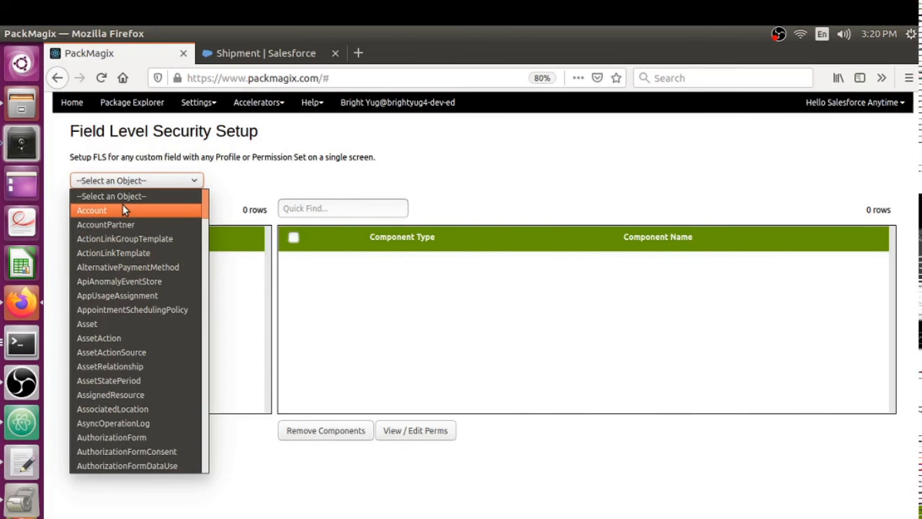
{"action": "type", "text": "ship"}
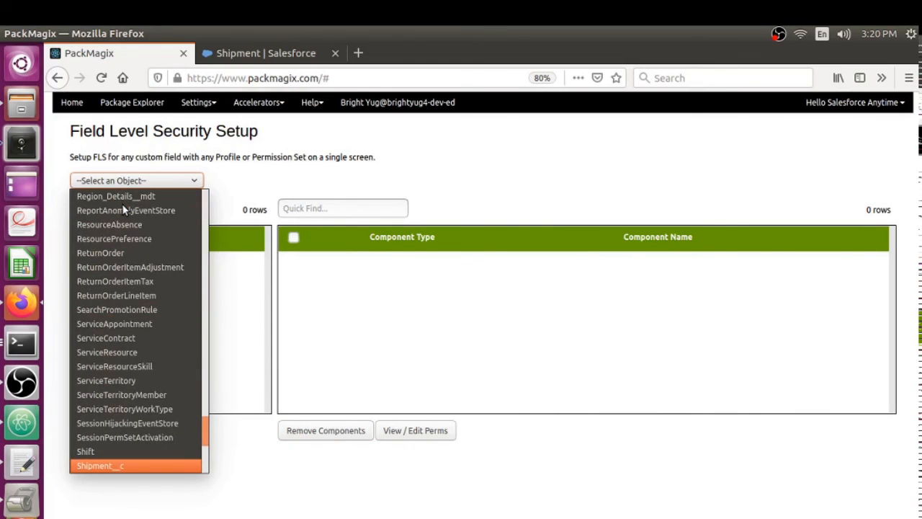
{"action": "left_click", "coordinate": [96, 465]}
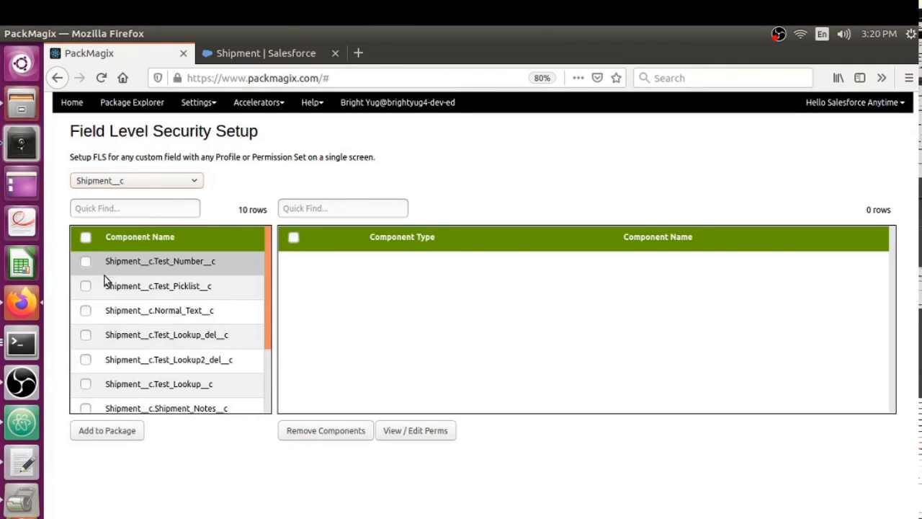
{"action": "scroll", "coordinate": [131, 292], "scroll_direction": "down", "scroll_amount": 3}
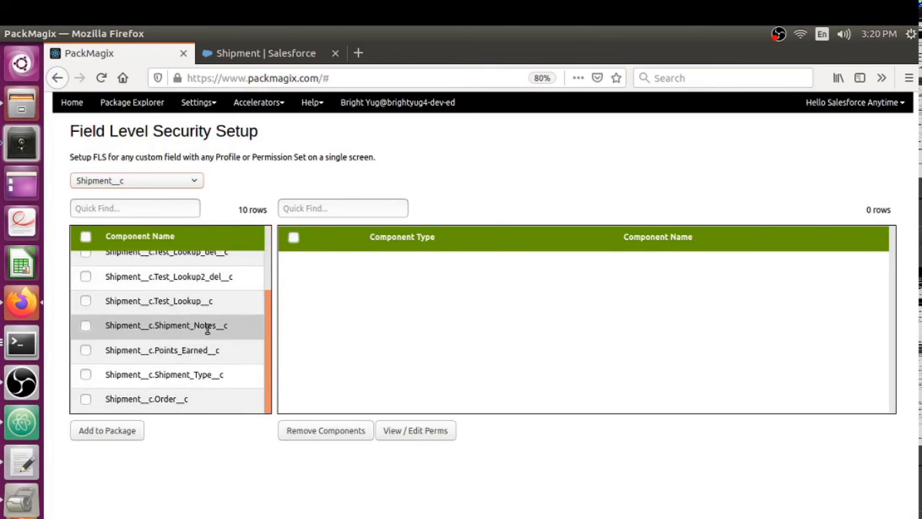
{"action": "left_click", "coordinate": [87, 326]}
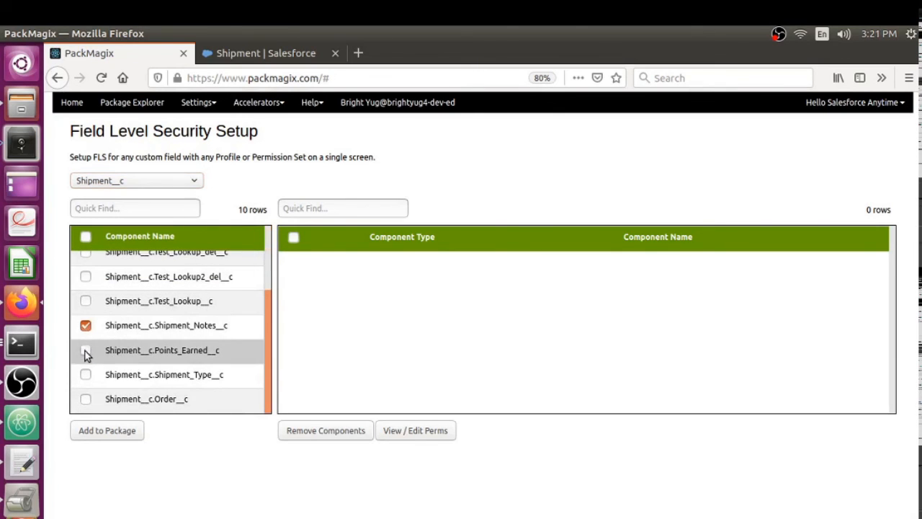
{"action": "left_click", "coordinate": [86, 351]}
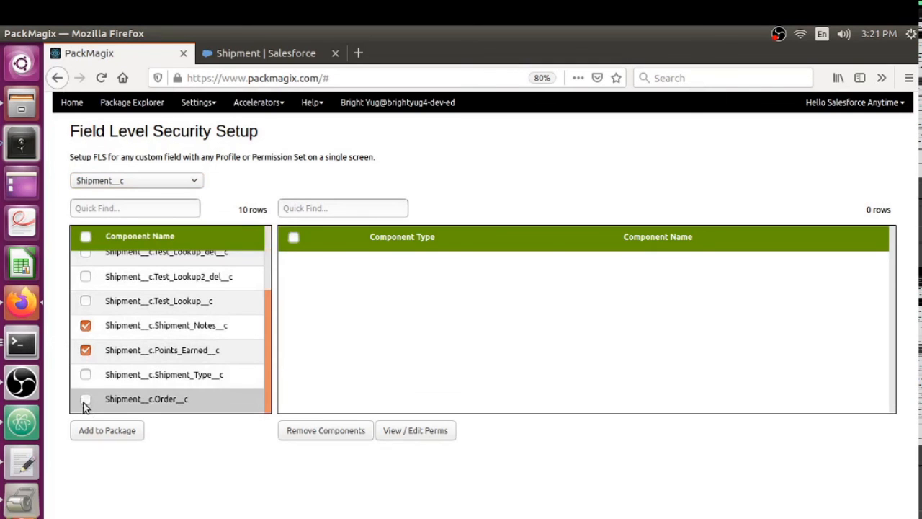
{"action": "left_click", "coordinate": [87, 375]}
{"action": "left_click", "coordinate": [87, 399]}
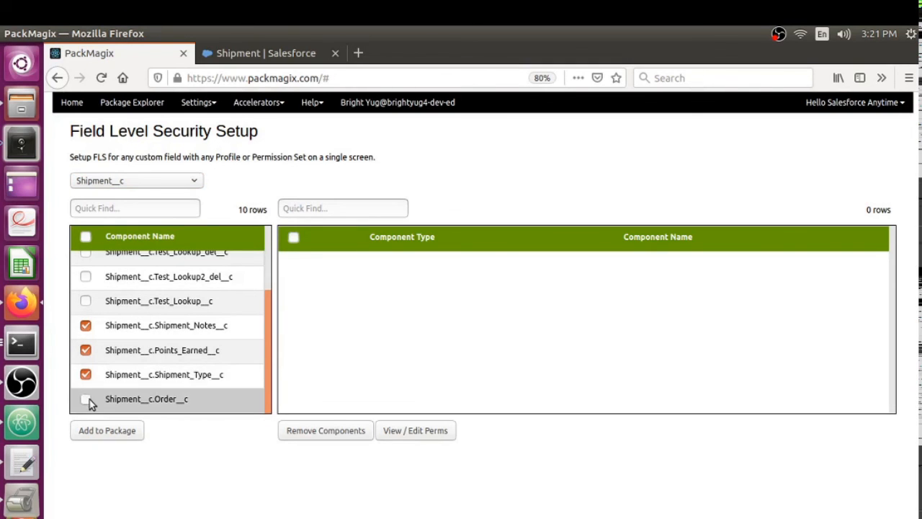
{"action": "left_click", "coordinate": [117, 437]}
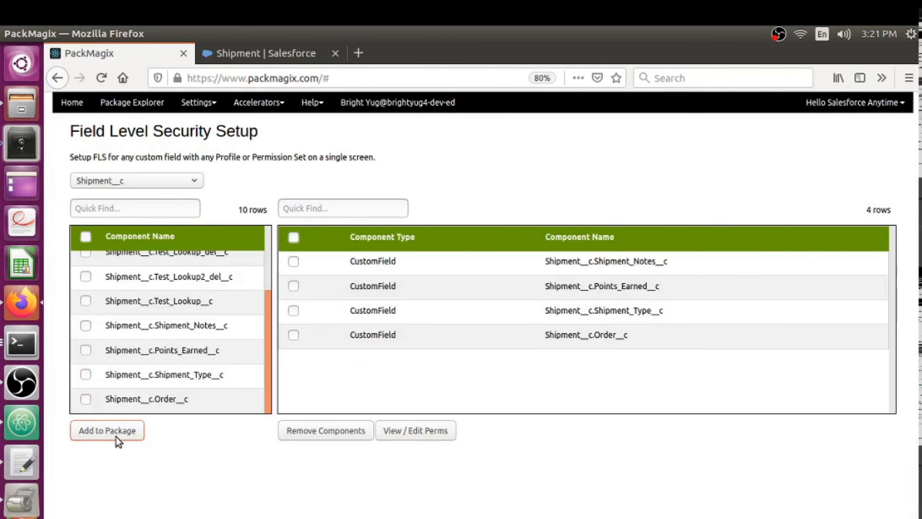
Step: Grant the System Administrator profile edit access to all four packaged Shipment__c fields and save the permissions
{"action": "left_click", "coordinate": [424, 431]}
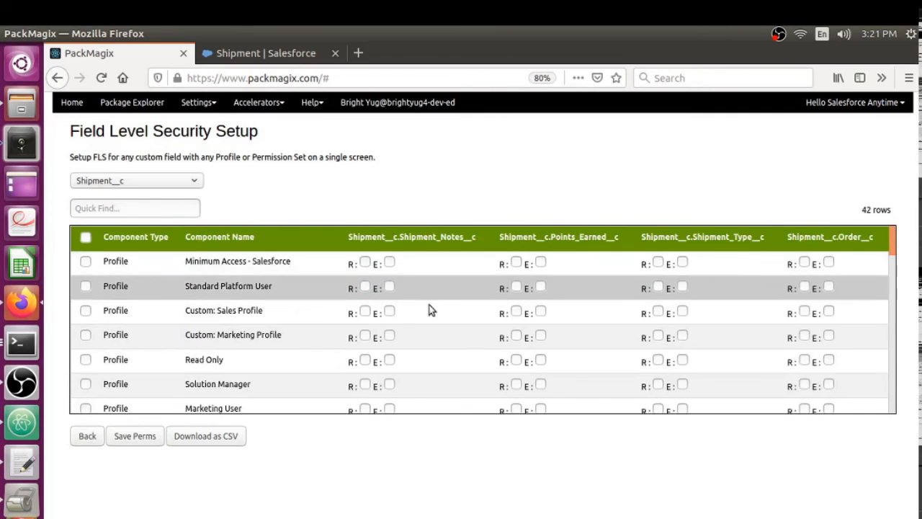
{"action": "scroll", "coordinate": [411, 311], "scroll_direction": "down", "scroll_amount": 2}
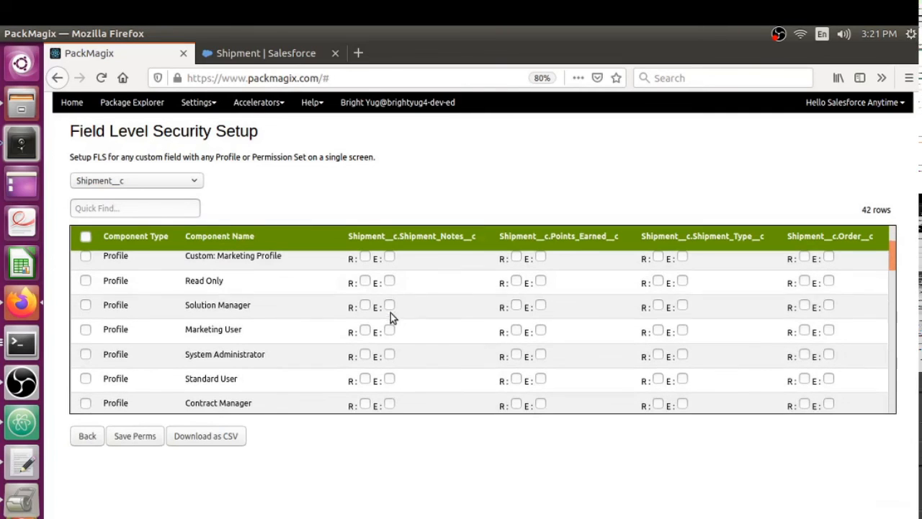
{"action": "left_click", "coordinate": [389, 356]}
{"action": "left_click", "coordinate": [540, 354]}
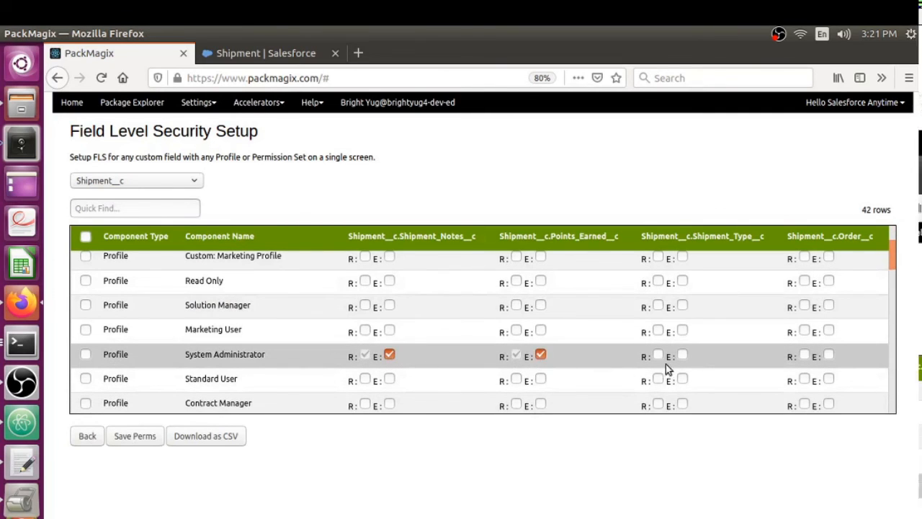
{"action": "left_click", "coordinate": [681, 355]}
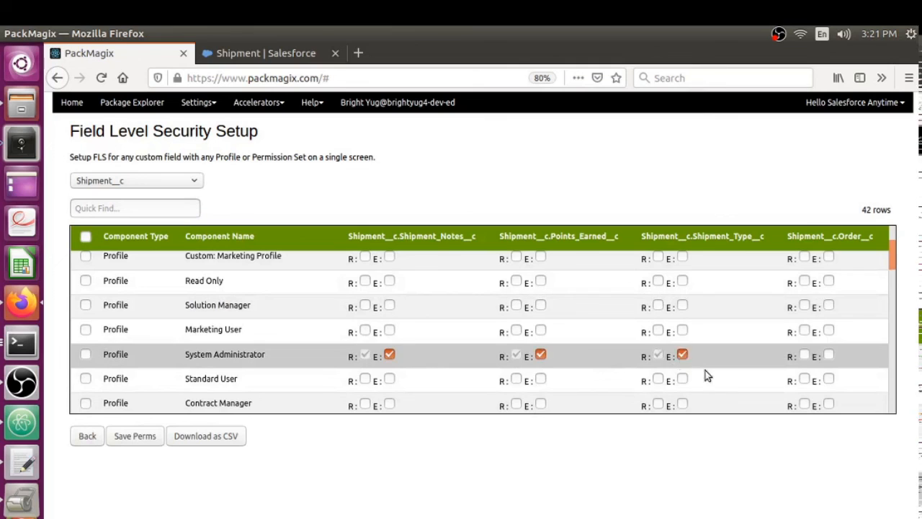
{"action": "left_click", "coordinate": [828, 355]}
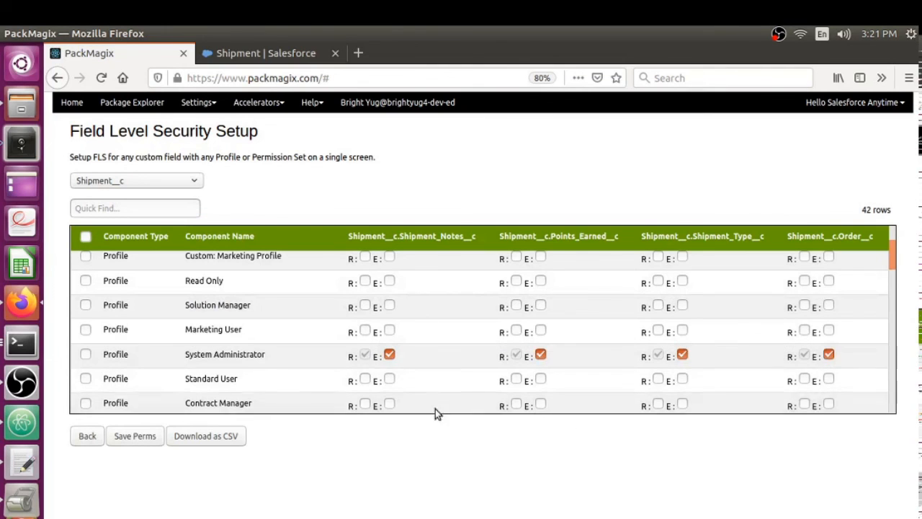
{"action": "left_click", "coordinate": [135, 439]}
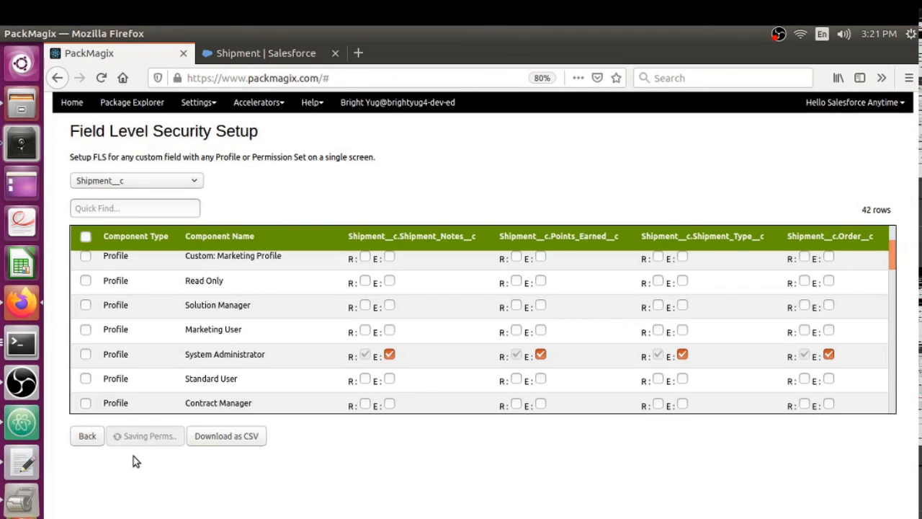
Step: Reload the permissions of the packaged fields, check the System Administrator profile's access, and return to the component selection
{"action": "left_click", "coordinate": [87, 436]}
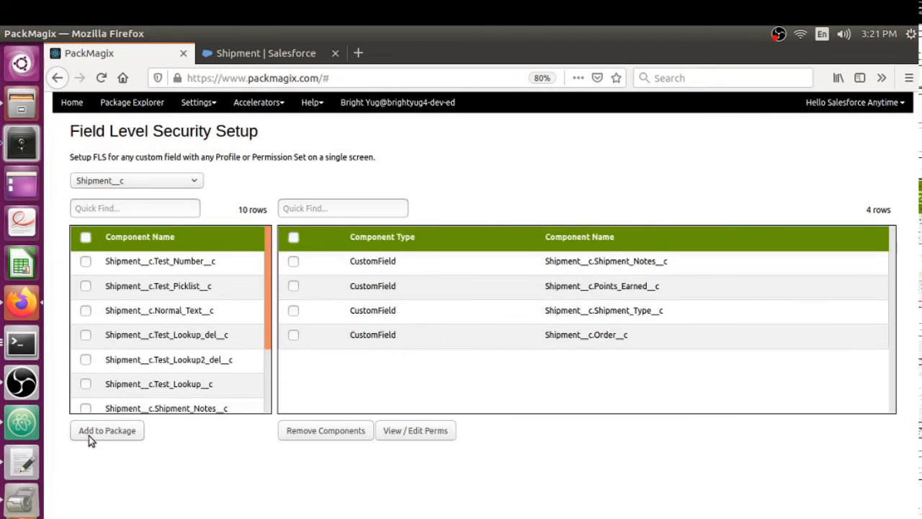
{"action": "left_click", "coordinate": [424, 431]}
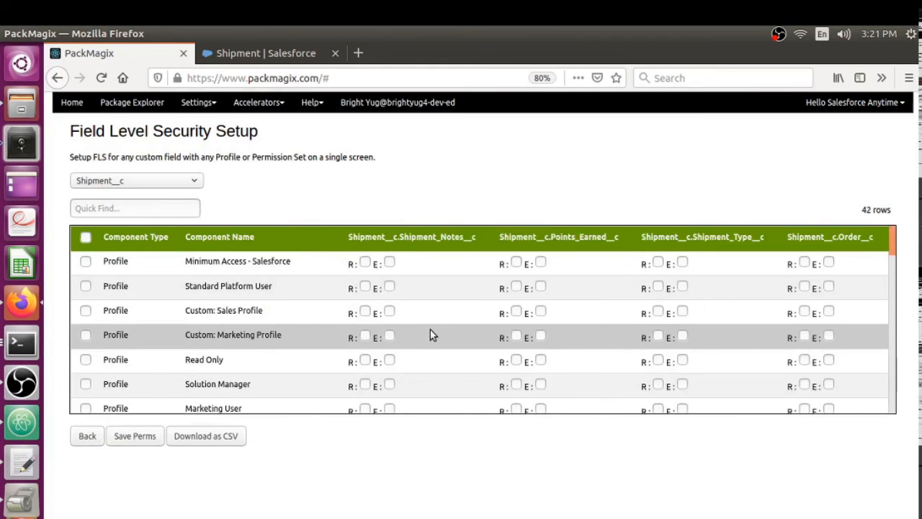
{"action": "scroll", "coordinate": [325, 336], "scroll_direction": "down", "scroll_amount": 3}
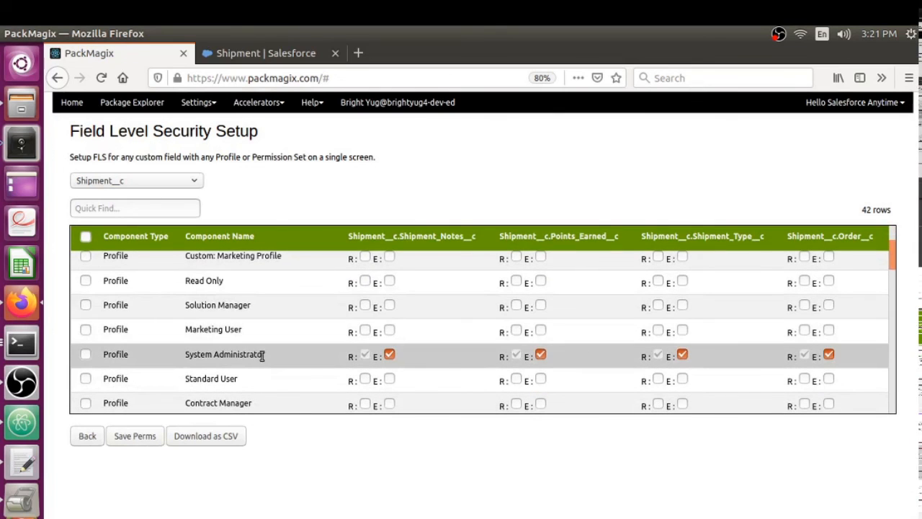
{"action": "left_click", "coordinate": [89, 441]}
Step: Load Shipment__c in the Bulk Fields Creator and review the details of its newly created custom fields
{"action": "left_click", "coordinate": [258, 103]}
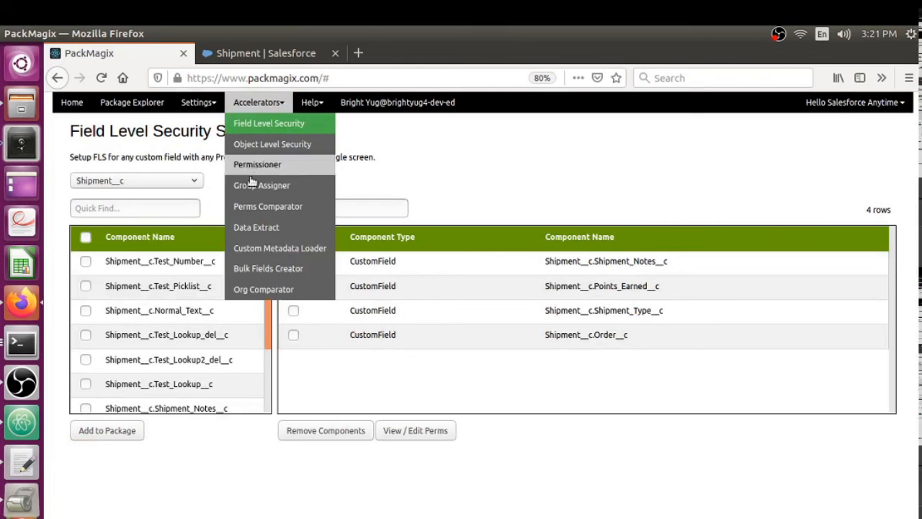
{"action": "left_click", "coordinate": [249, 268]}
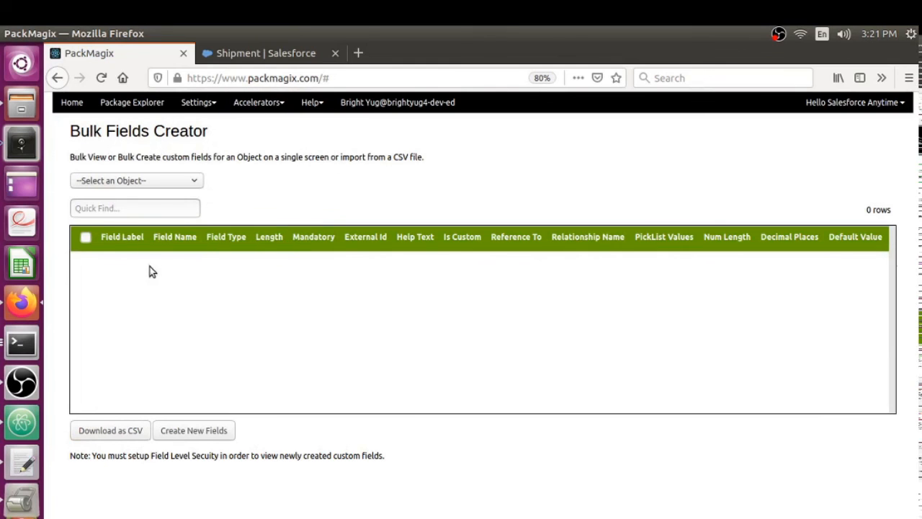
{"action": "left_click", "coordinate": [128, 184]}
{"action": "type", "text": "ship"}
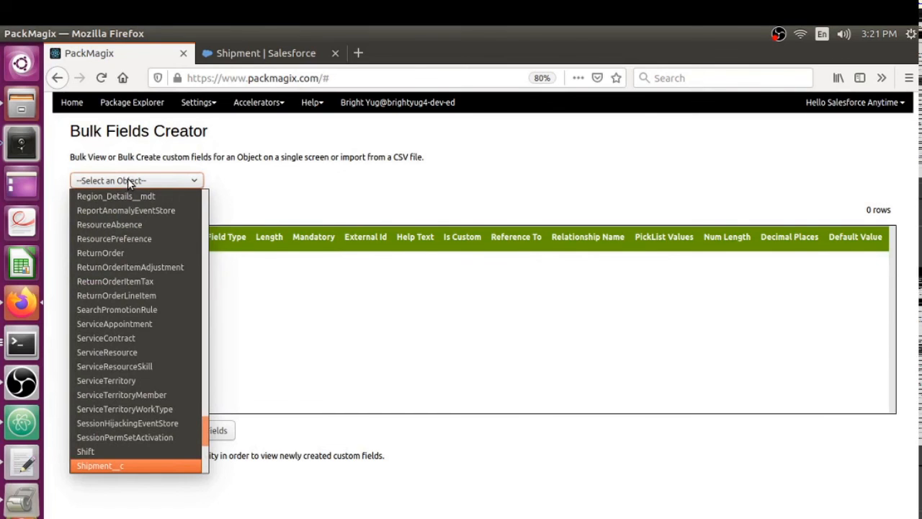
{"action": "key", "text": "Return"}
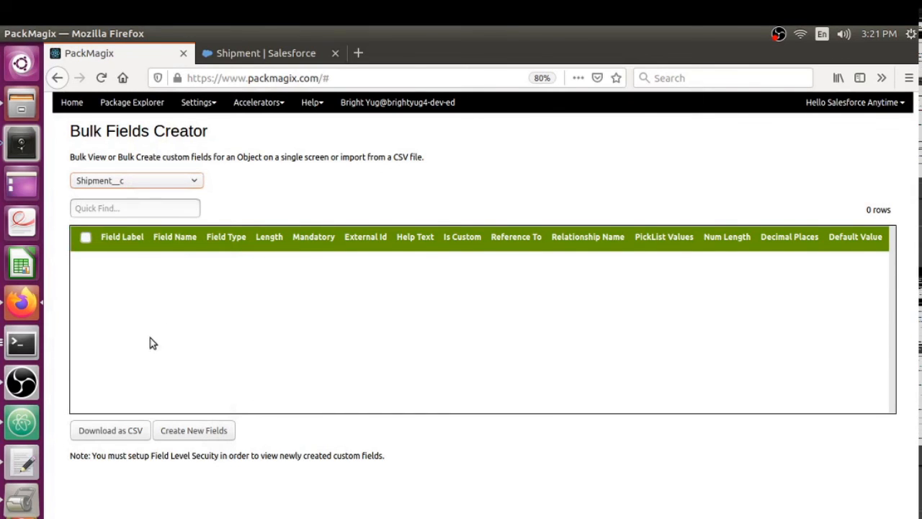
{"action": "scroll", "coordinate": [162, 339], "scroll_direction": "down", "scroll_amount": 8}
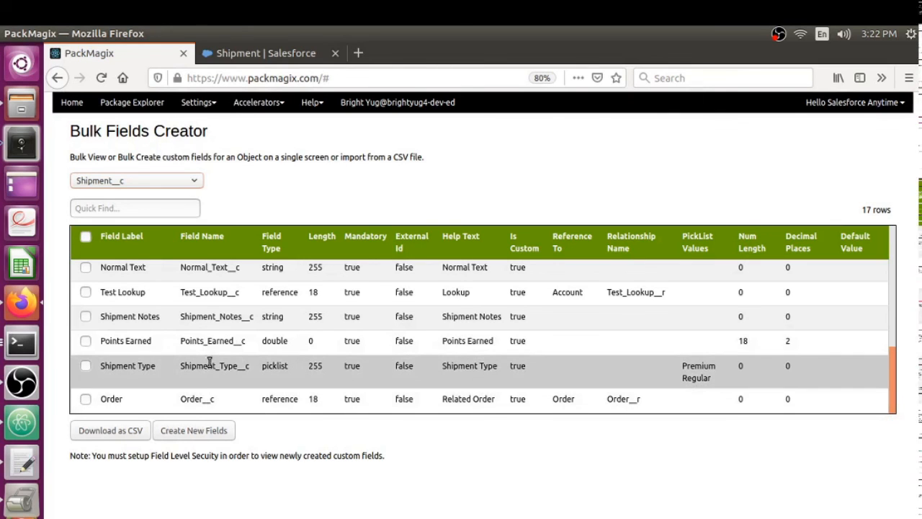
{"action": "scroll", "coordinate": [205, 365], "scroll_direction": "up", "scroll_amount": 1}
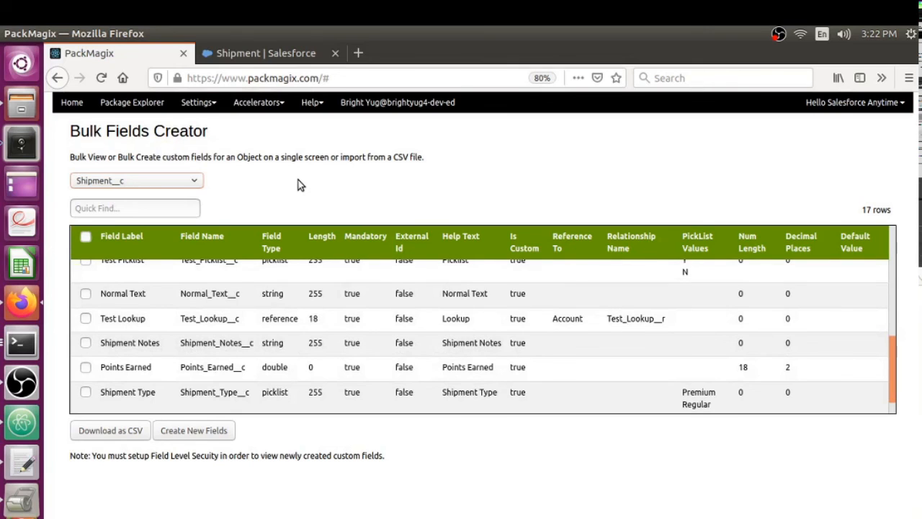
Step: Open the account menu of the signed-in user
{"action": "left_click", "coordinate": [874, 103]}
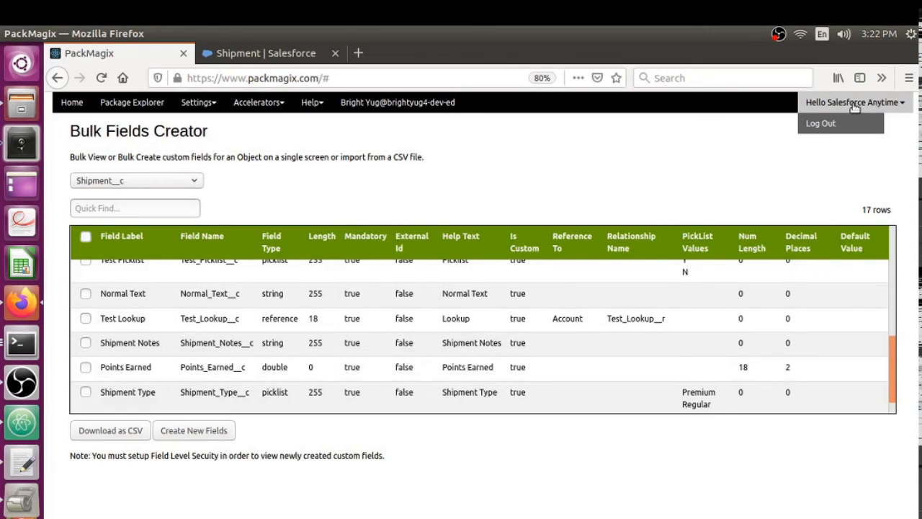